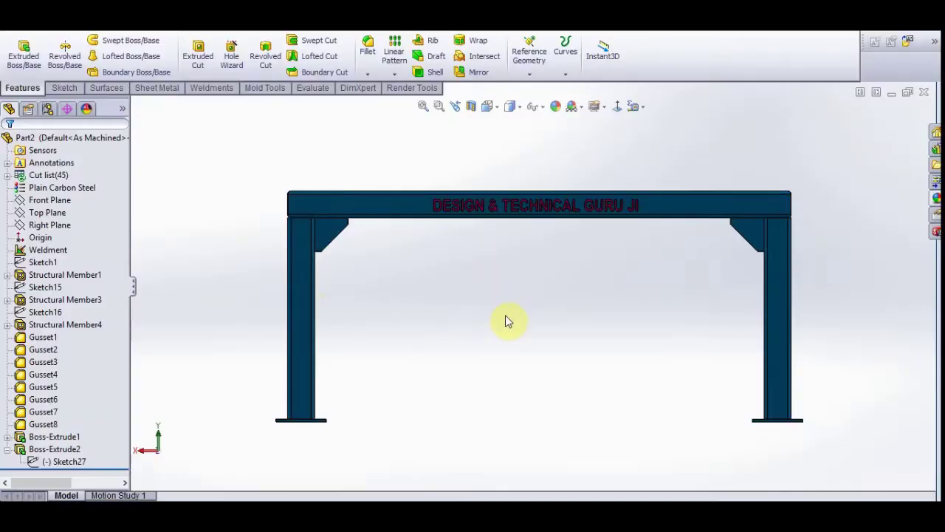
- Orbit and zoom around the existing tube frame to inspect it, then restore the front view
scroll(574, 285, down, 2)
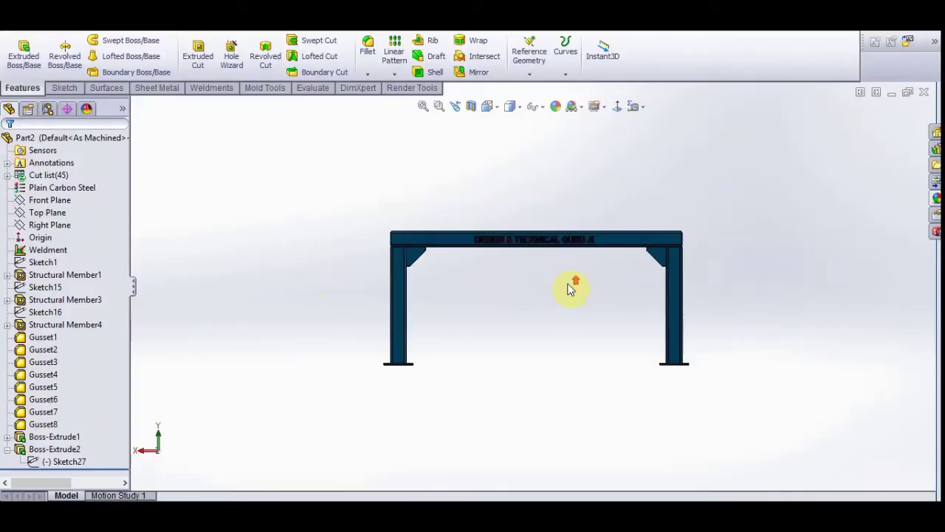
scroll(553, 323, down, 1)
scroll(545, 323, up, 2)
mouse_move(542, 317)
middle_down()
mouse_move(508, 382)
mouse_move(508, 367)
middle_up()
scroll(529, 327, up, 3)
scroll(515, 311, down, 2)
mouse_move(514, 310)
middle_down()
mouse_move(483, 337)
mouse_move(595, 231)
mouse_move(627, 281)
mouse_move(654, 293)
mouse_move(549, 312)
mouse_move(517, 406)
mouse_move(597, 291)
mouse_move(521, 346)
mouse_move(524, 253)
mouse_move(485, 204)
mouse_move(574, 155)
mouse_move(588, 185)
mouse_move(553, 140)
mouse_move(587, 165)
mouse_move(529, 266)
mouse_move(522, 338)
mouse_move(433, 291)
mouse_move(385, 355)
mouse_move(388, 287)
mouse_move(308, 386)
mouse_move(553, 247)
mouse_move(575, 286)
mouse_move(534, 274)
mouse_move(612, 226)
mouse_move(554, 336)
mouse_move(544, 162)
mouse_move(472, 281)
mouse_move(508, 211)
mouse_move(498, 227)
middle_up()
scroll(522, 337, up, 5)
scroll(575, 286, up, 5)
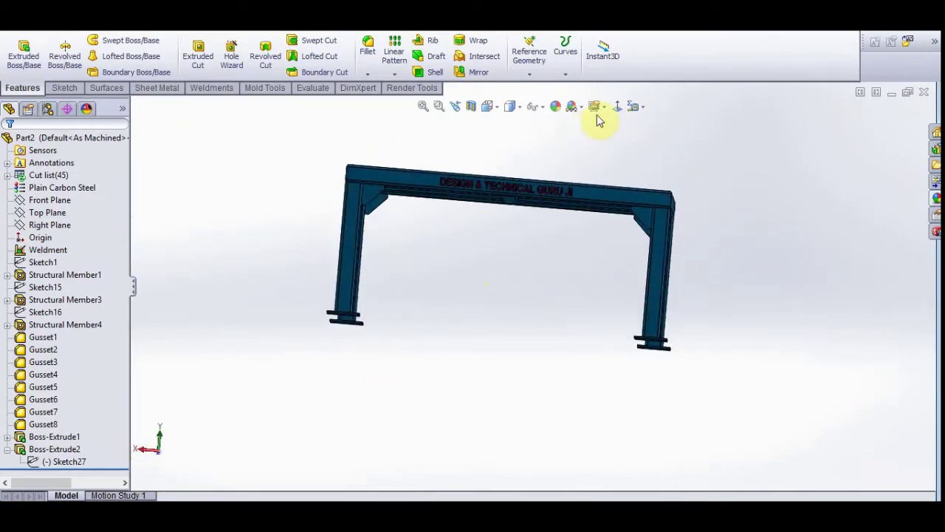
click(619, 108)
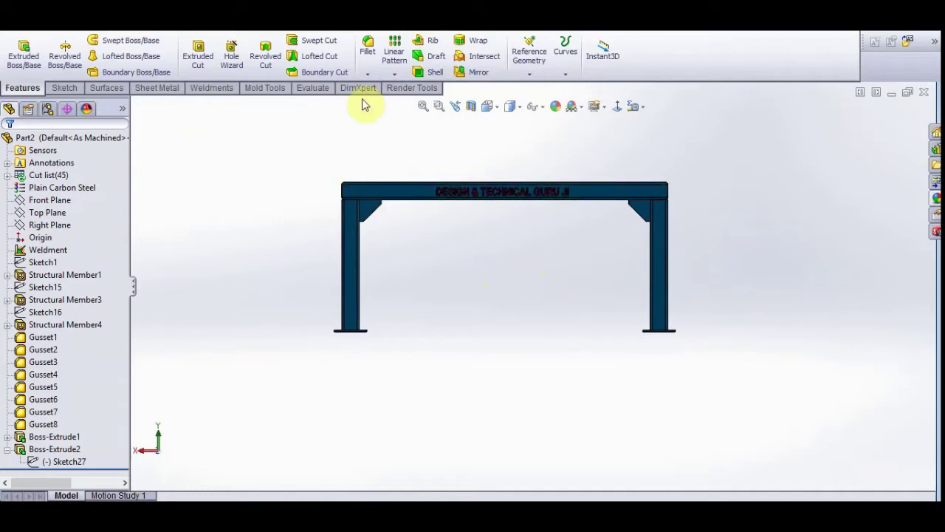
- Create a new part document from the Part template
click(425, 33)
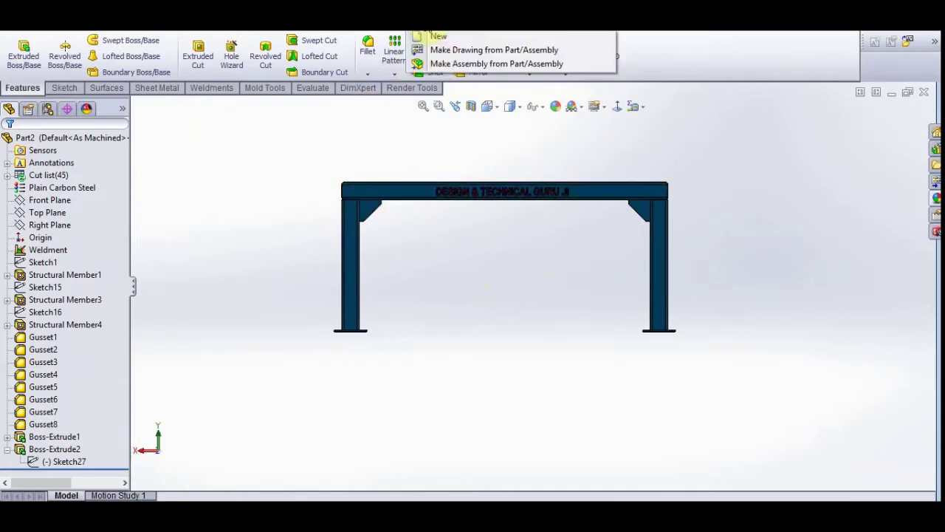
click(435, 35)
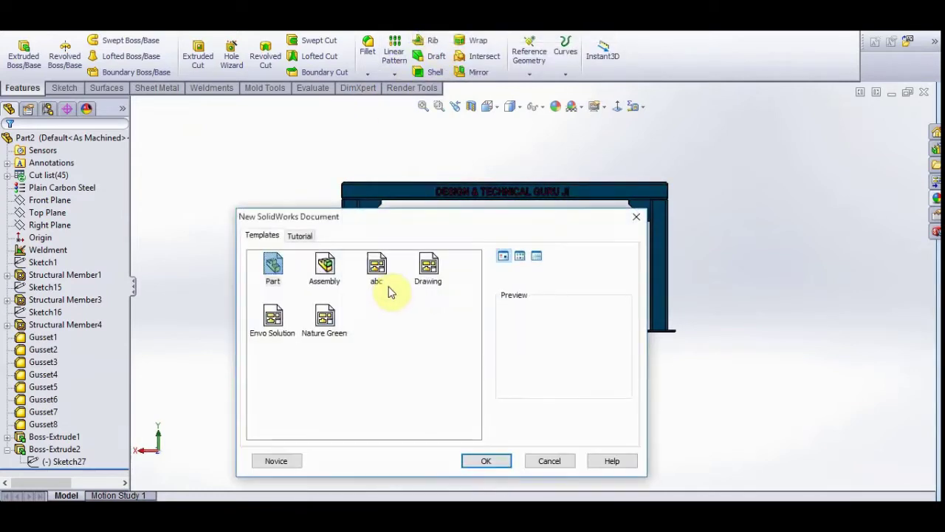
click(486, 461)
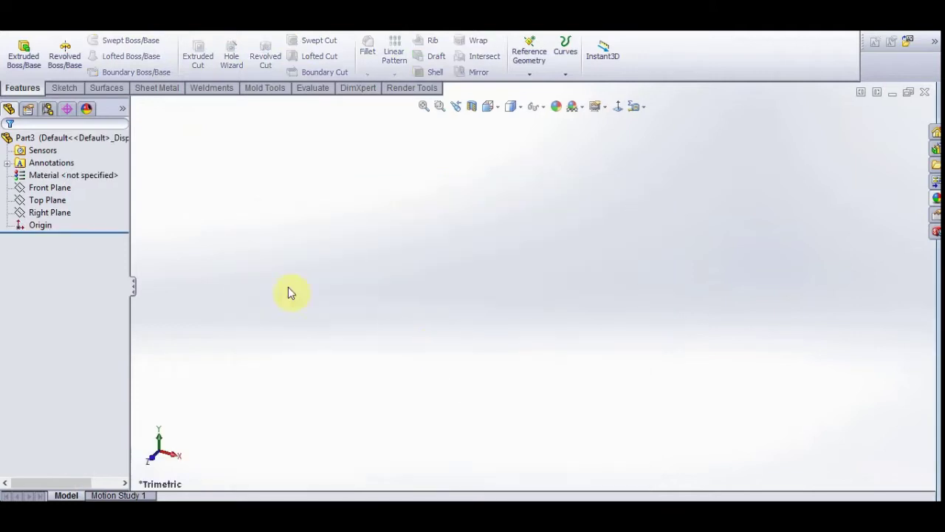
- Sketch a centre rectangle at the origin on the Top Plane
click(61, 213)
click(52, 203)
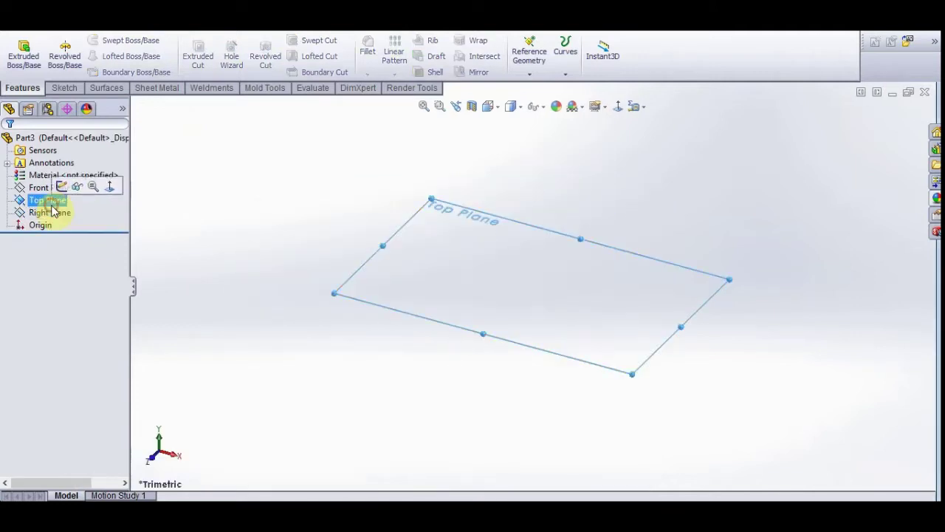
click(62, 186)
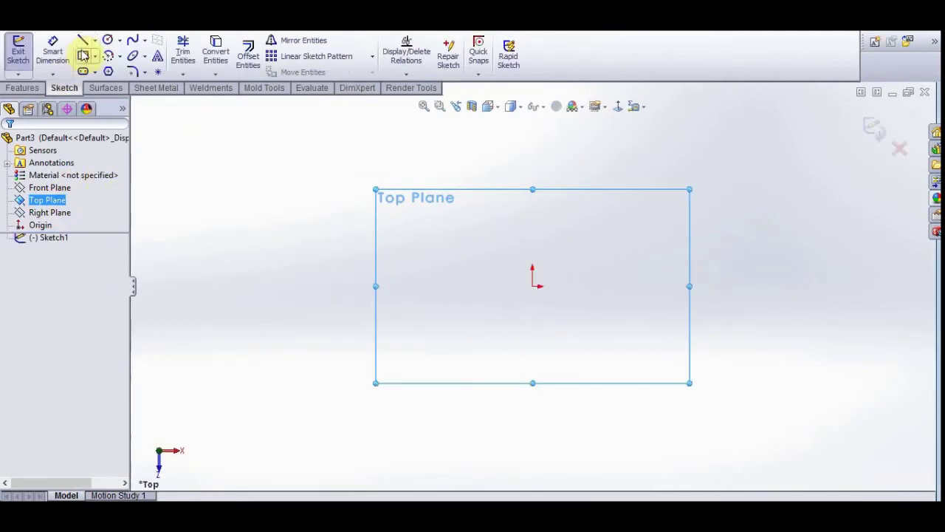
click(93, 59)
click(533, 286)
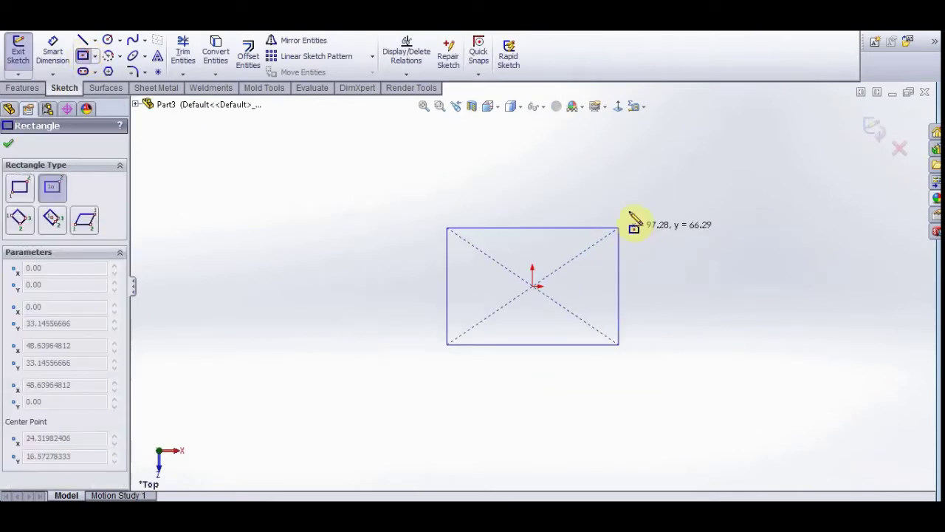
click(711, 192)
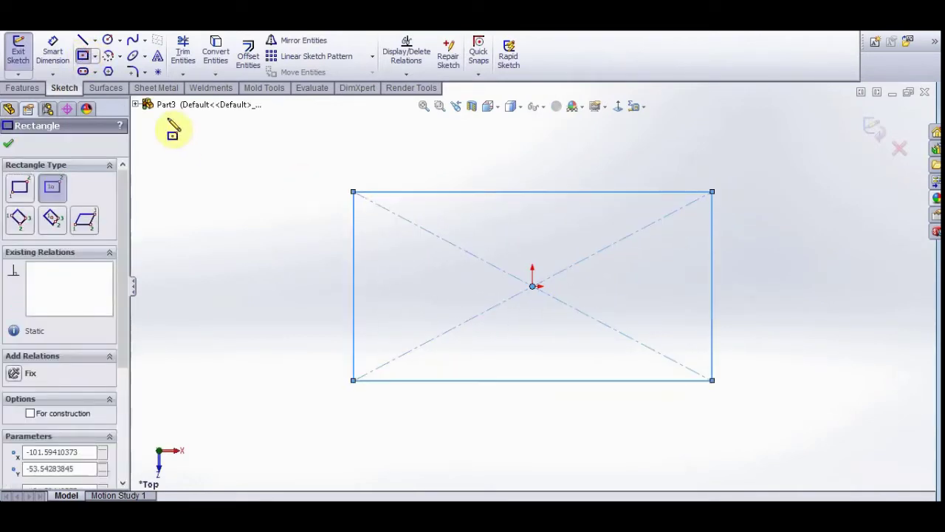
- Dimension the rectangle 1500 wide and 1000 tall, then tidy the dimension positions
click(53, 49)
click(496, 191)
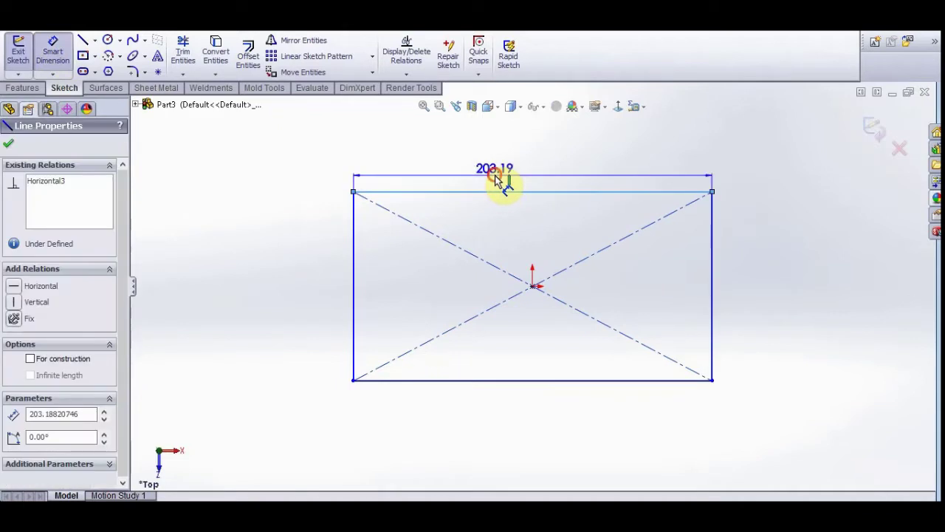
click(504, 185)
text(1500)
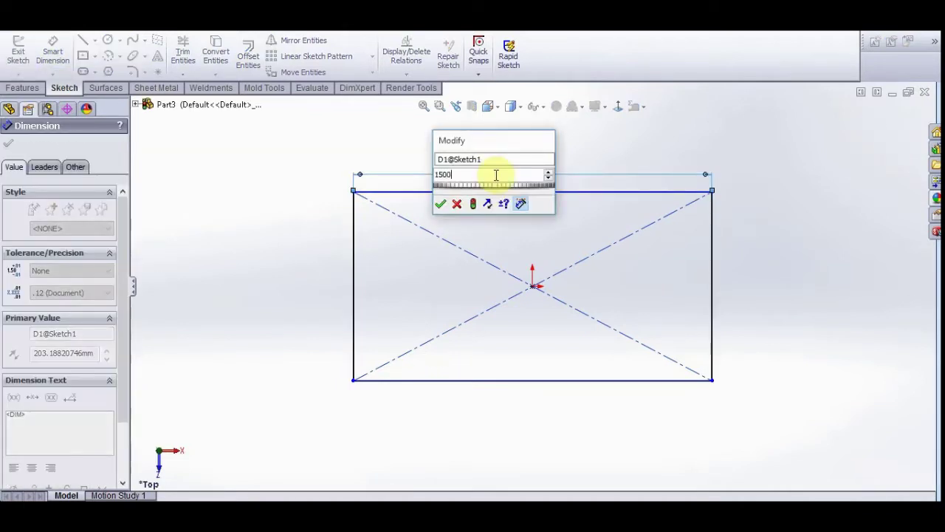
key(Return)
scroll(530, 272, up, 3)
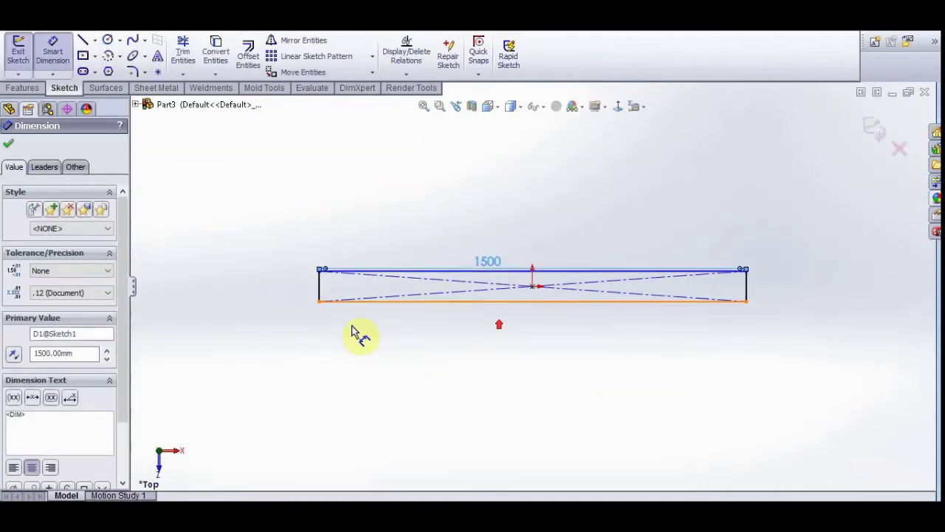
click(316, 289)
click(300, 293)
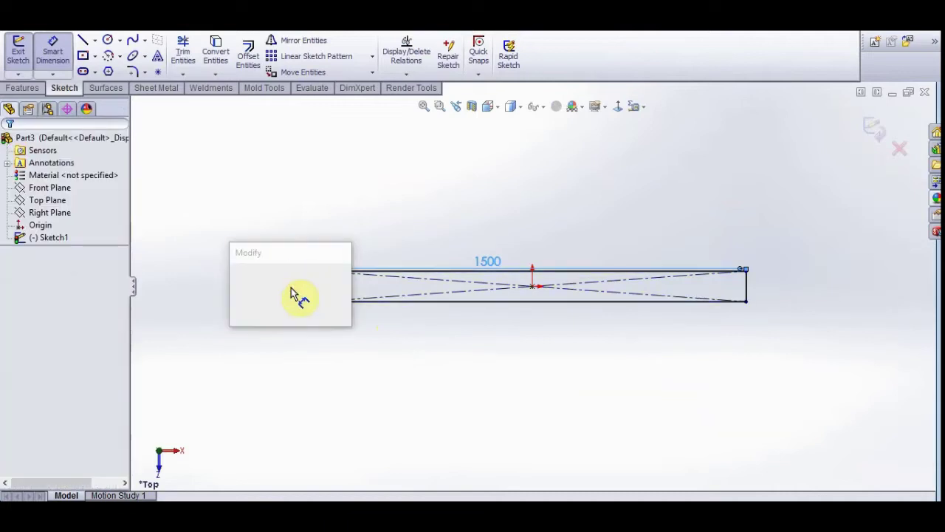
text(1000)
key(Return)
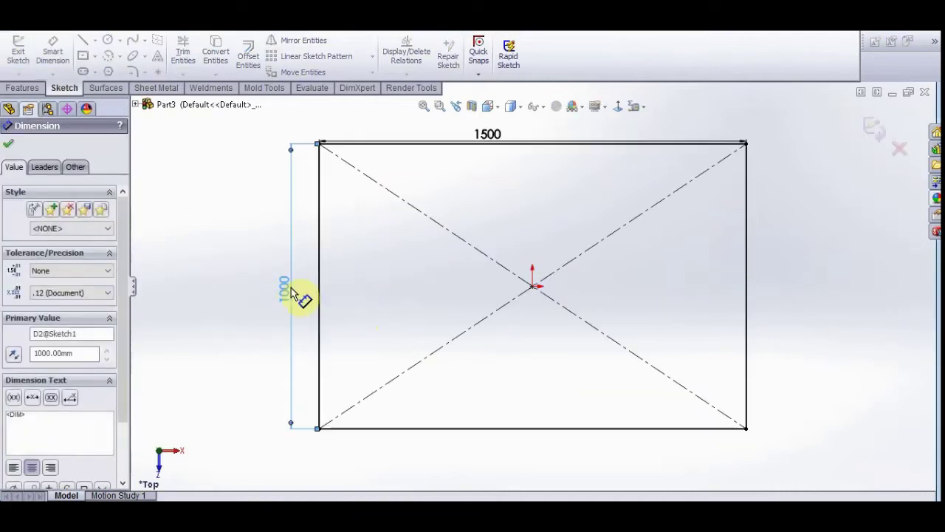
scroll(443, 214, down, 1)
scroll(527, 200, down, 1)
click(532, 231)
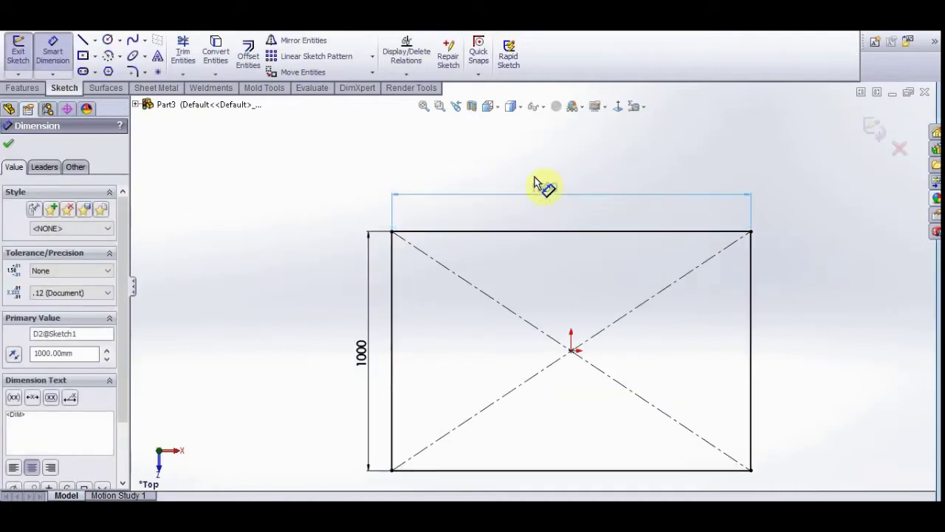
drag(371, 361, 361, 359)
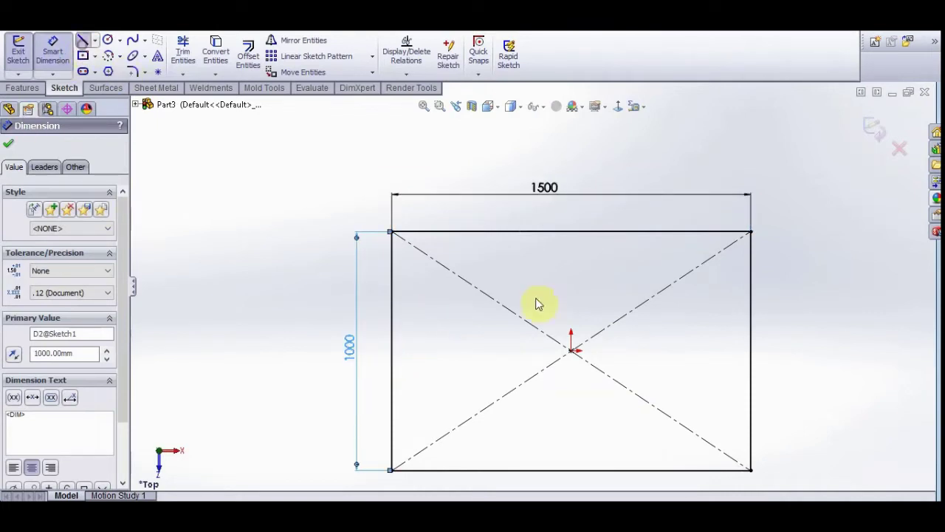
- Draw a horizontal line from left to right edge and a vertical line between top and bottom midpoints
key(l)
click(392, 350)
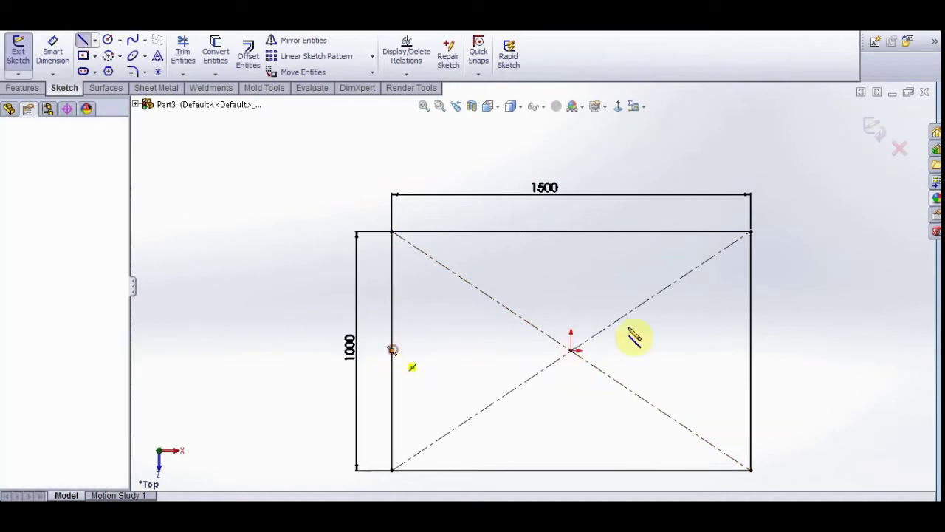
click(751, 350)
key(Escape)
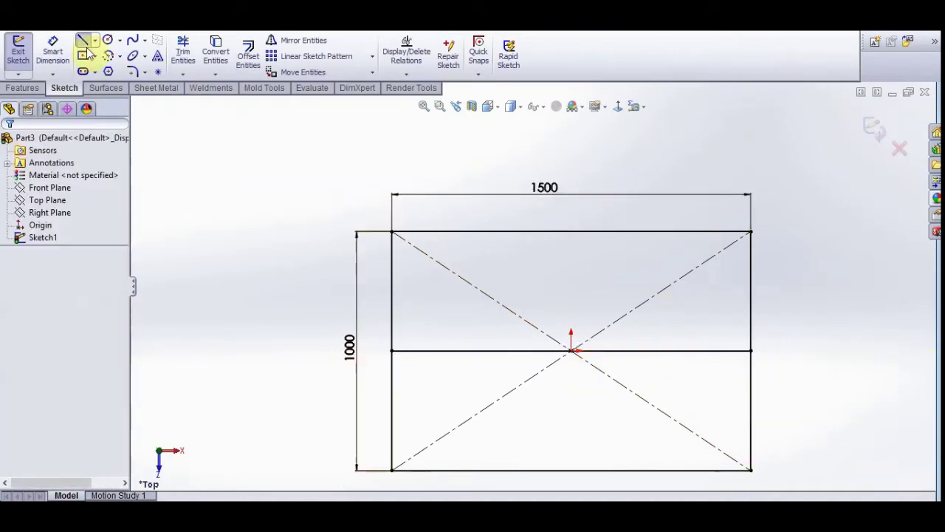
click(82, 40)
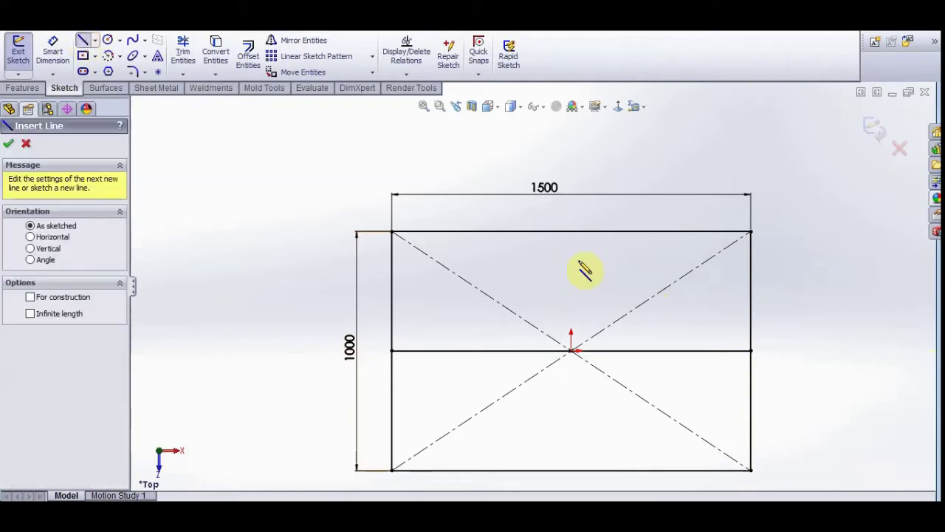
click(570, 232)
scroll(590, 384, up, 2)
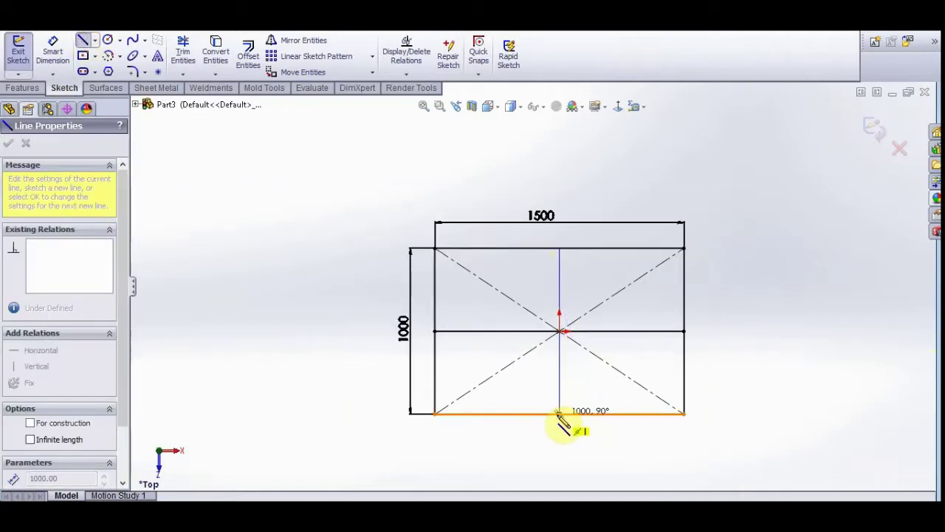
click(557, 413)
key(Escape)
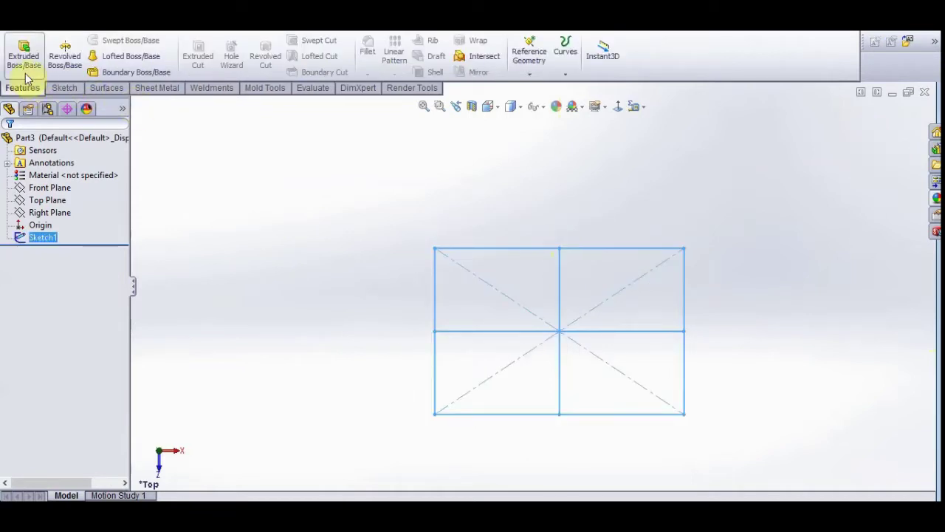
- Add 80 x 80 x 5 square-tube members in three groups: perimeter, vertical midline, and horizontal crossbar
click(214, 88)
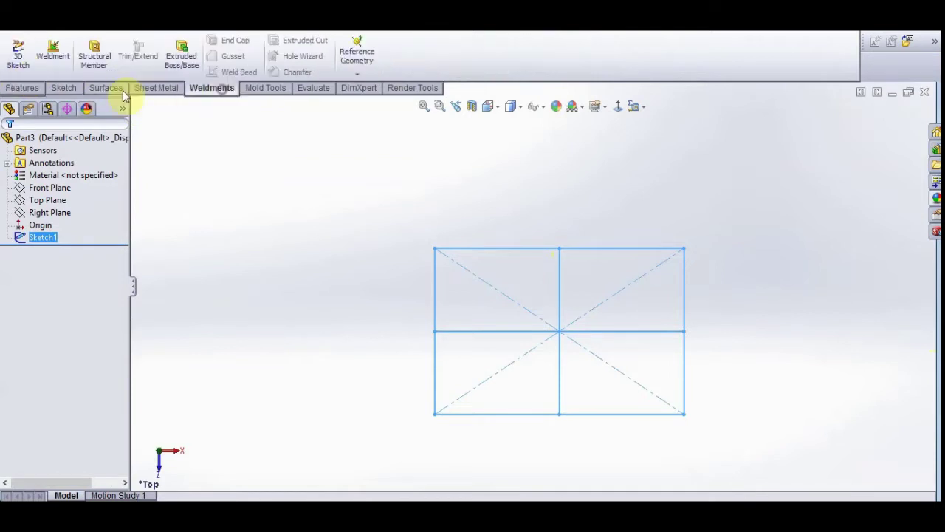
click(94, 58)
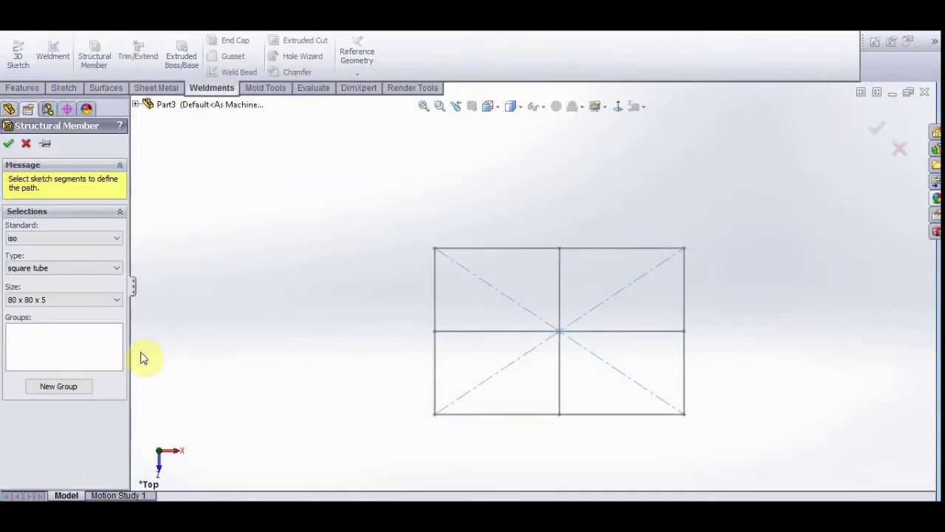
click(107, 350)
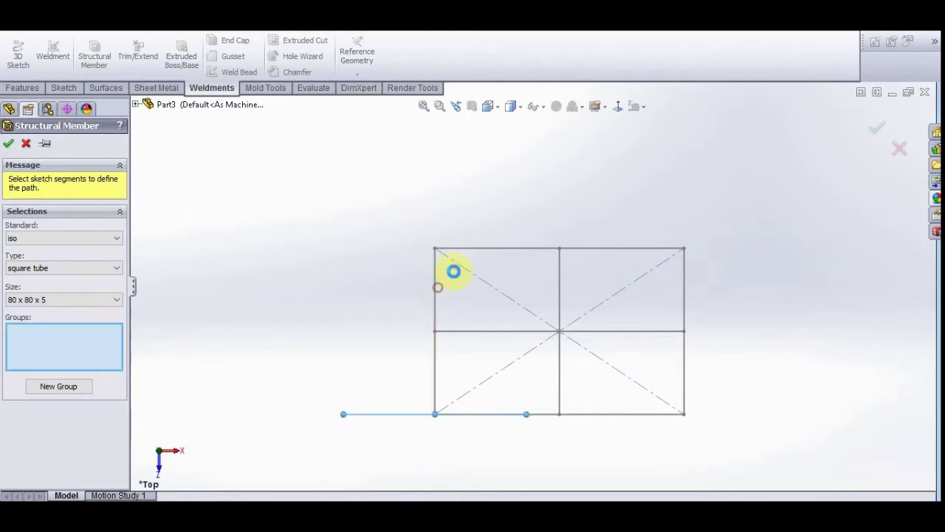
click(477, 249)
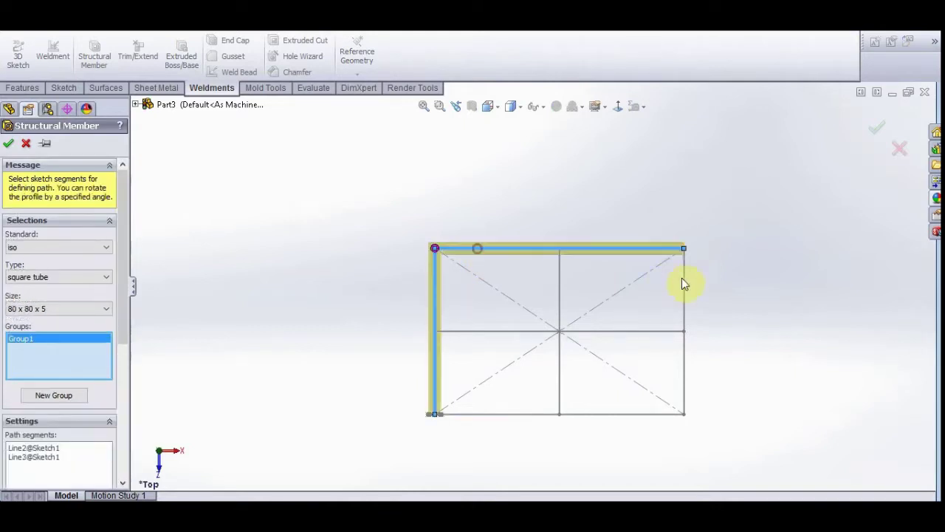
click(683, 288)
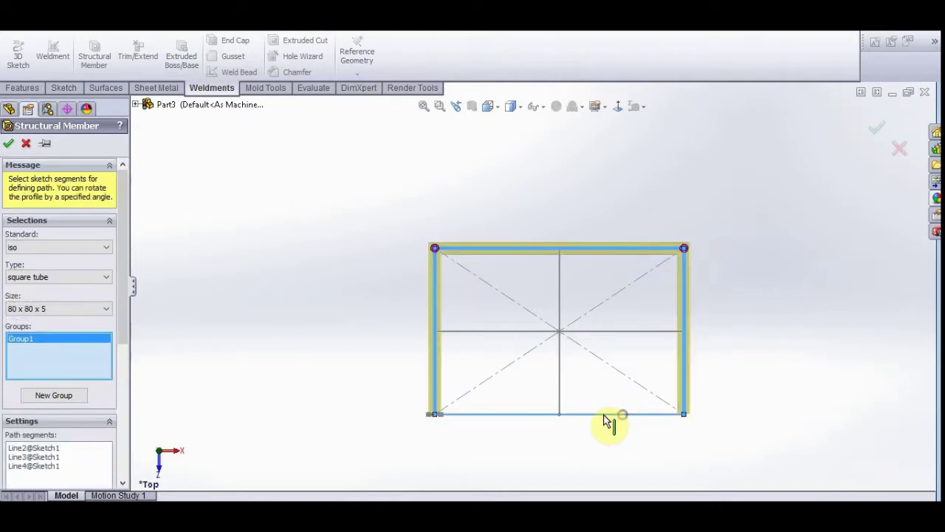
click(613, 415)
click(54, 398)
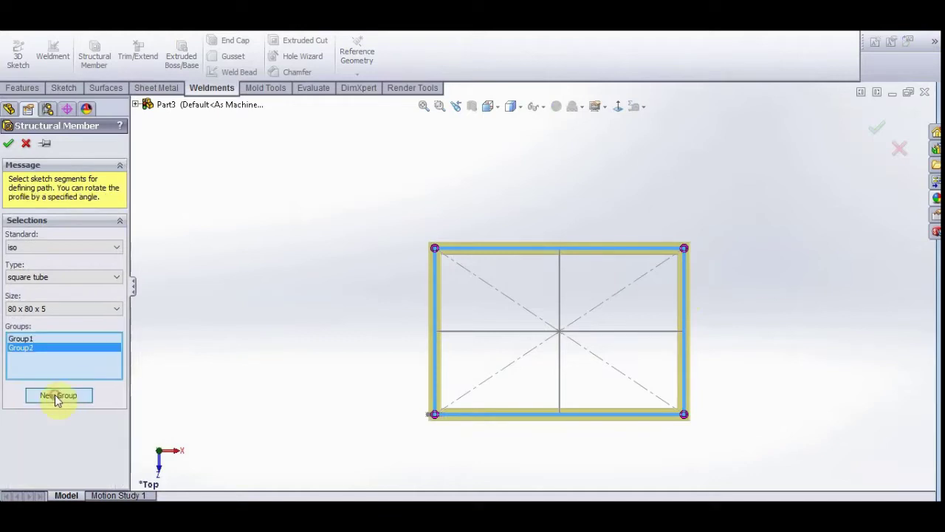
click(557, 360)
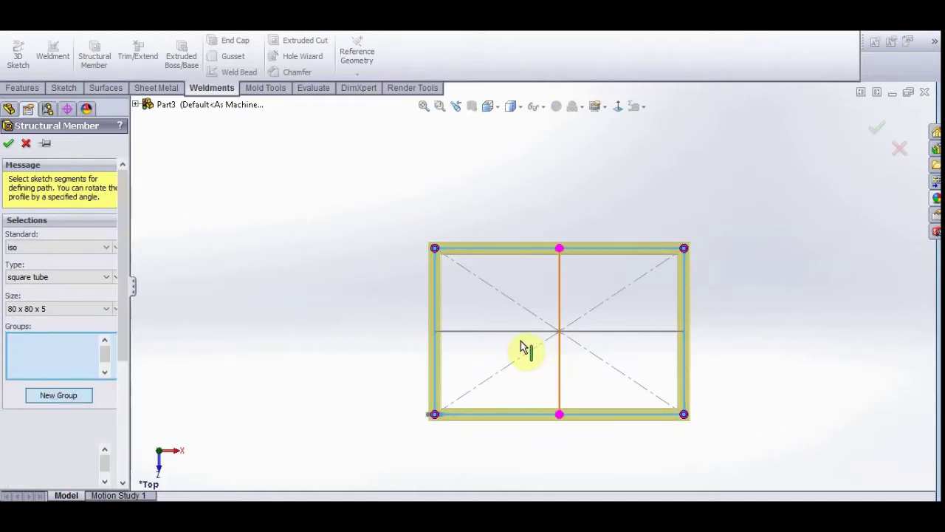
click(50, 399)
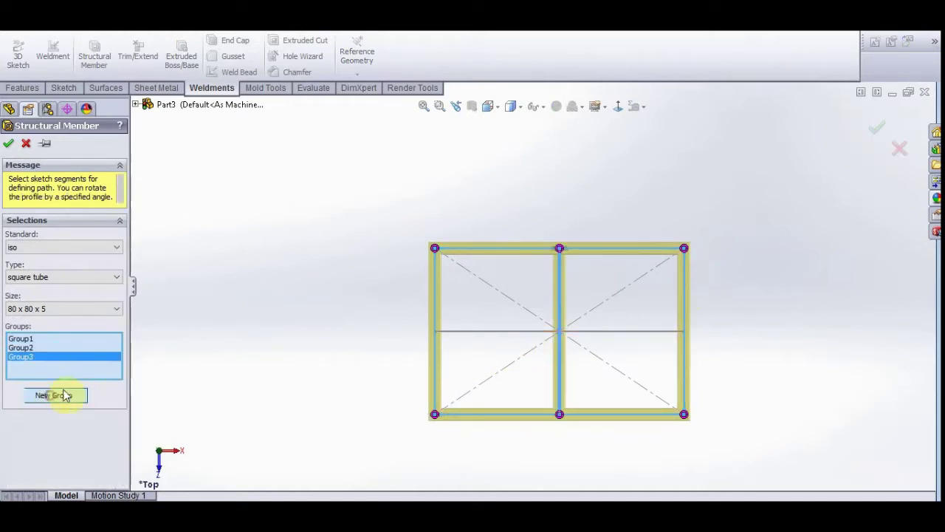
click(517, 334)
scroll(537, 348, down, 2)
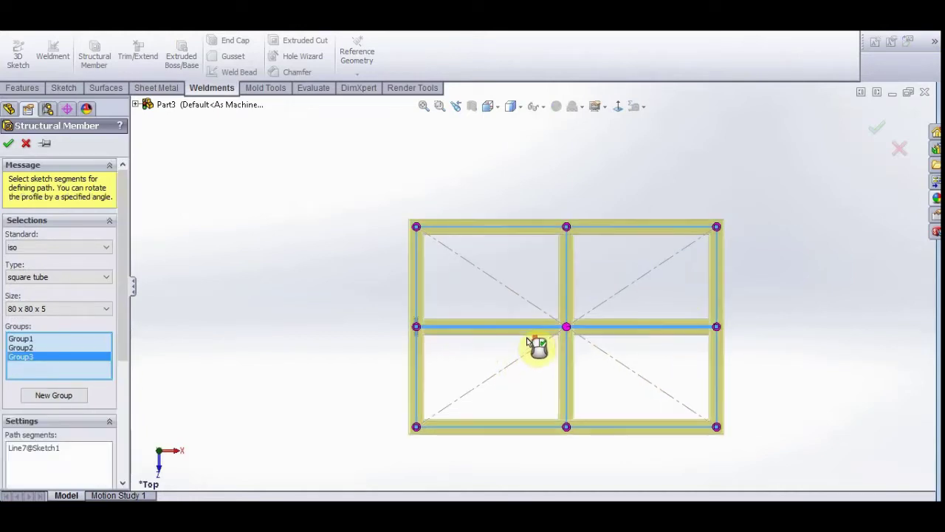
middle_drag(548, 277, 593, 192)
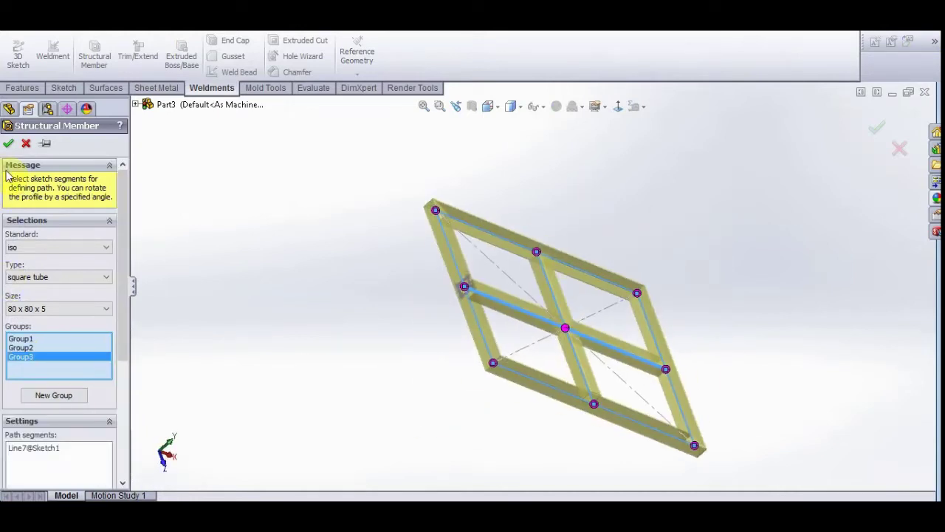
click(9, 145)
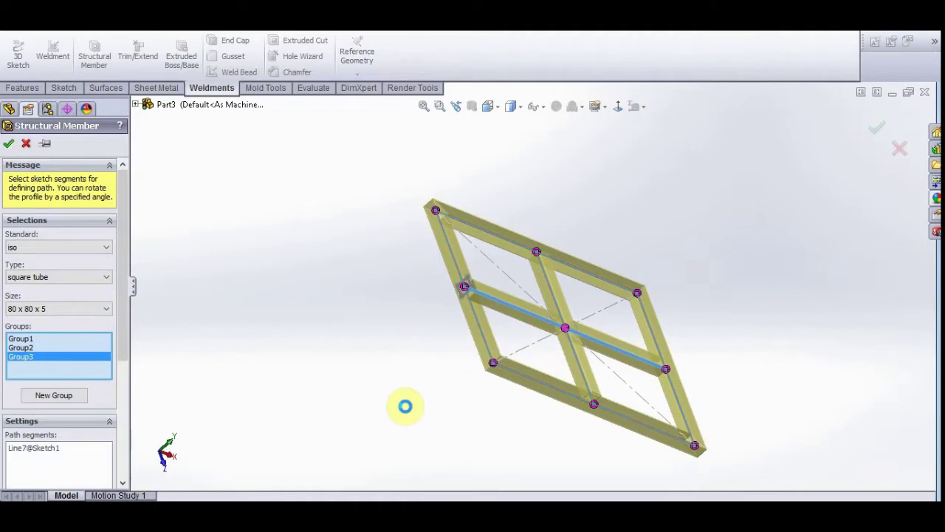
- Hide the layout sketch lines of the frame
scroll(498, 372, down, 2)
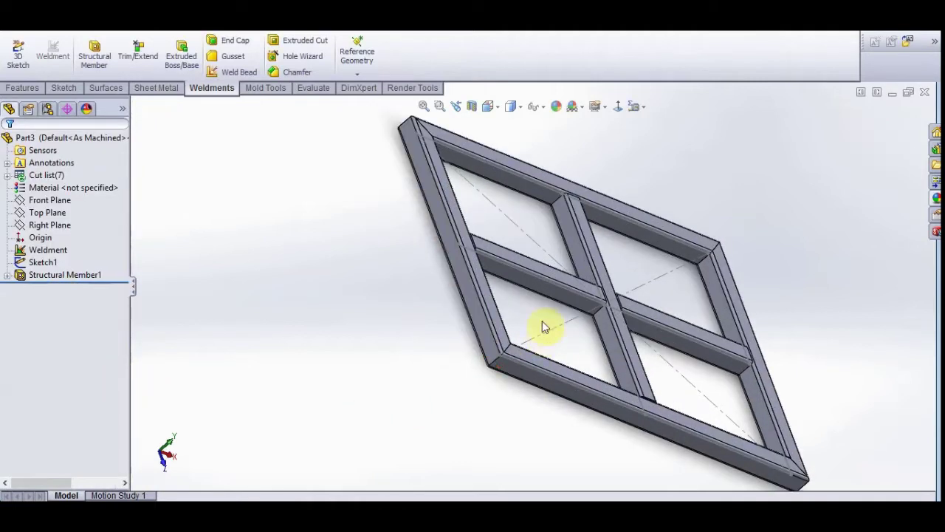
click(555, 329)
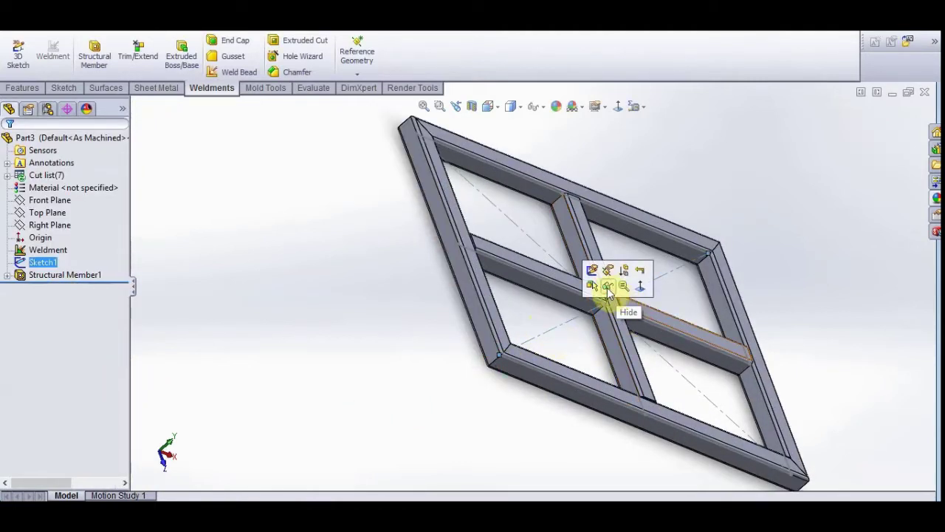
click(605, 296)
click(506, 427)
middle_drag(523, 404, 517, 312)
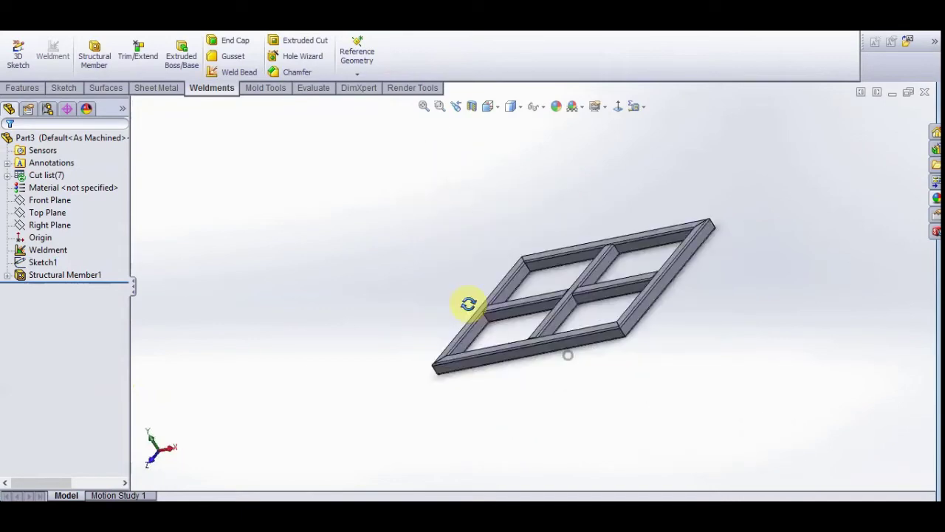
- Assign Plain Carbon Steel as the part material
right_click(68, 188)
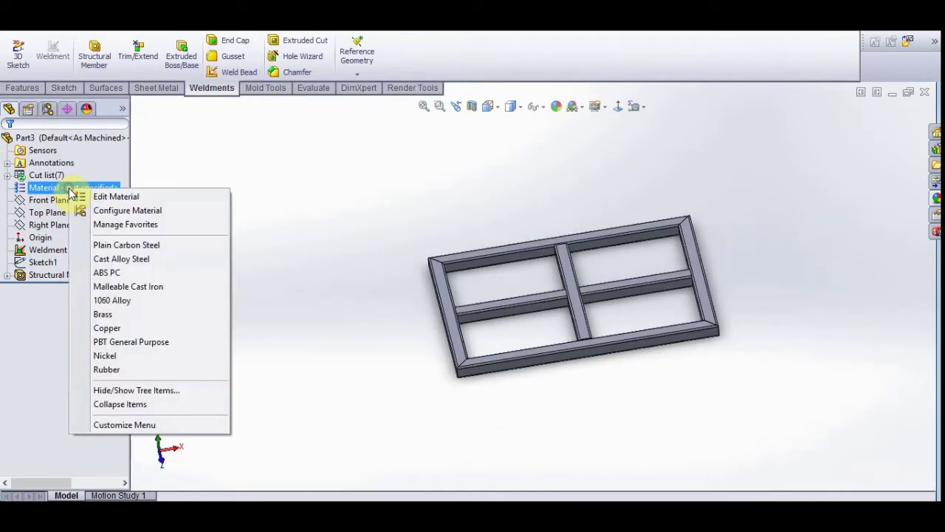
click(134, 244)
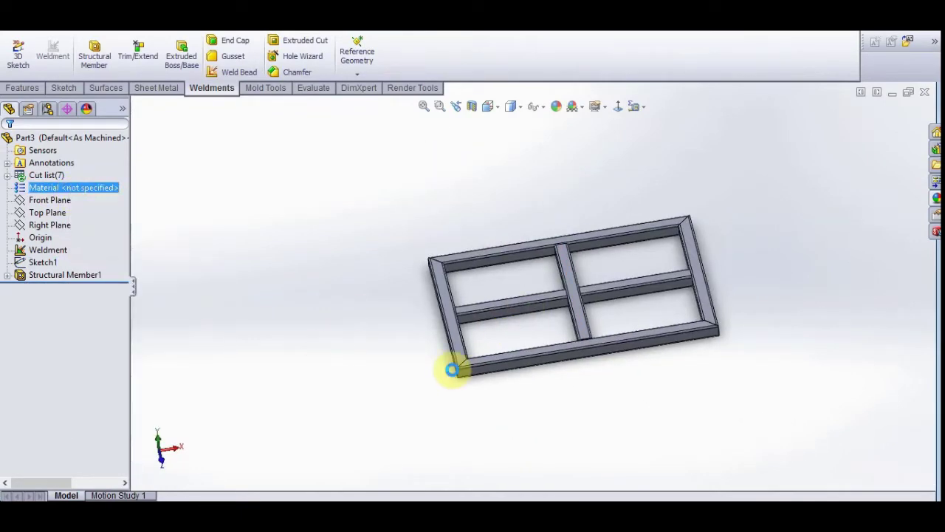
scroll(460, 366, down, 2)
mouse_move(460, 354)
middle_down()
mouse_move(381, 214)
mouse_move(433, 333)
mouse_move(572, 163)
middle_up()
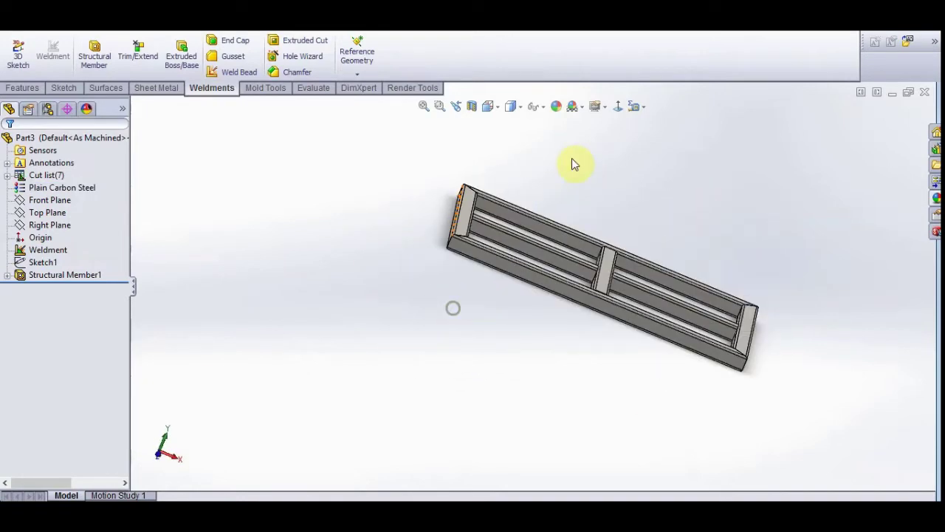
- Open a new sketch on the long beam's front face and view it normal to the face
click(500, 109)
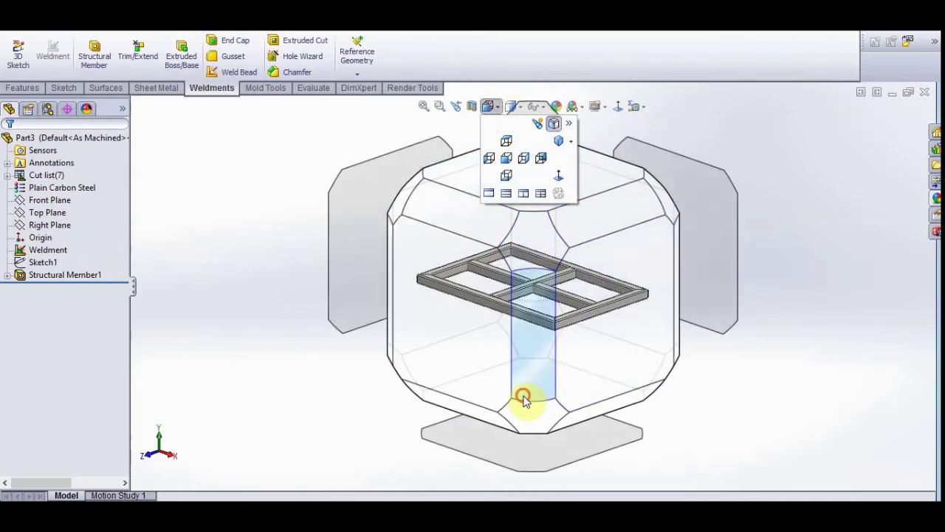
click(523, 399)
mouse_move(502, 311)
middle_down()
mouse_move(524, 327)
mouse_move(562, 307)
middle_up()
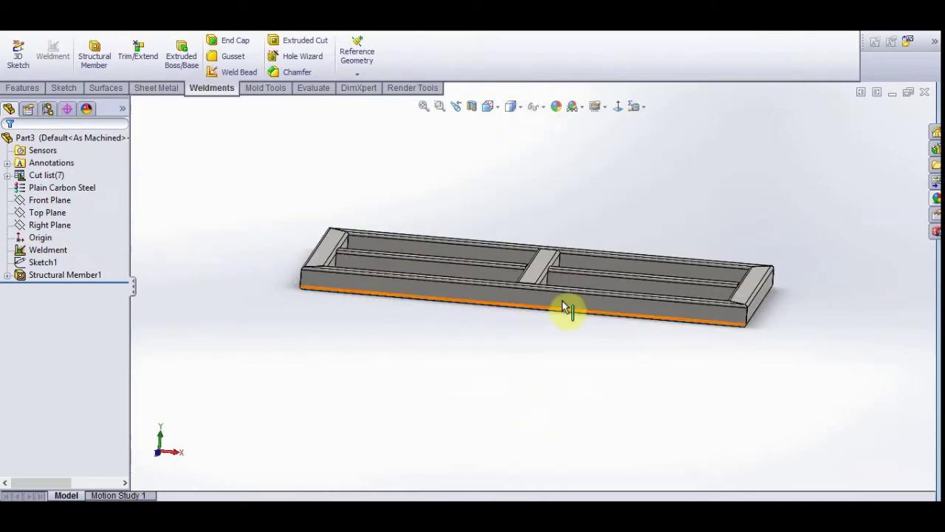
click(563, 307)
click(622, 272)
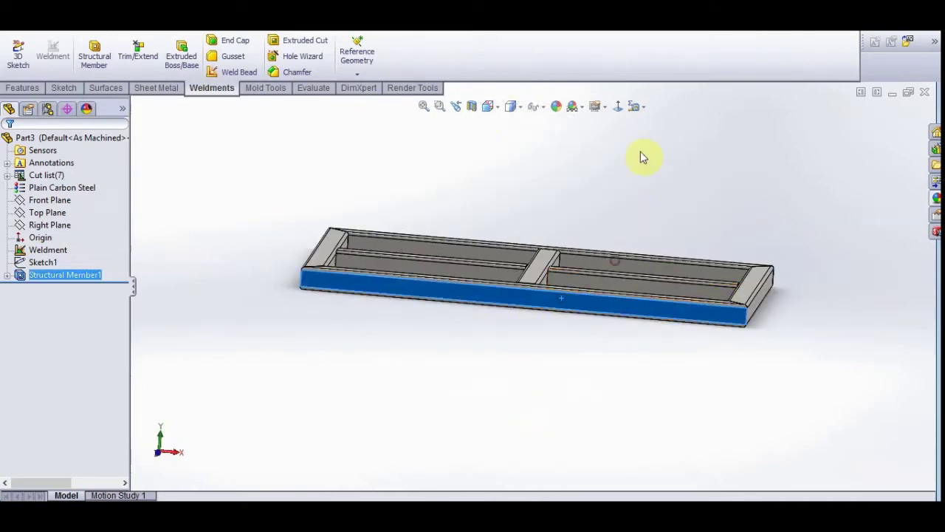
click(618, 109)
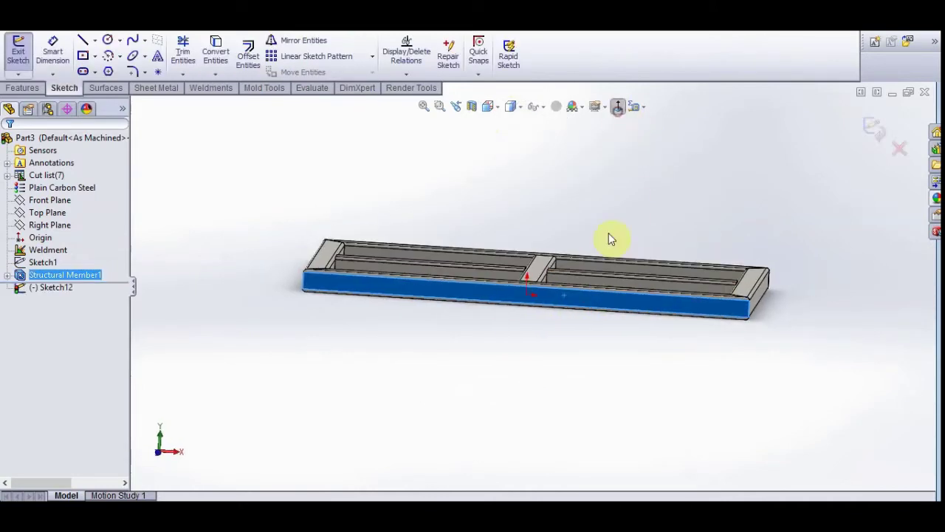
- Draw a vertical line about 418 mm long down from the beam's lower end corner
click(85, 45)
scroll(158, 88, down, 2)
scroll(158, 87, down, 1)
scroll(359, 391, down, 3)
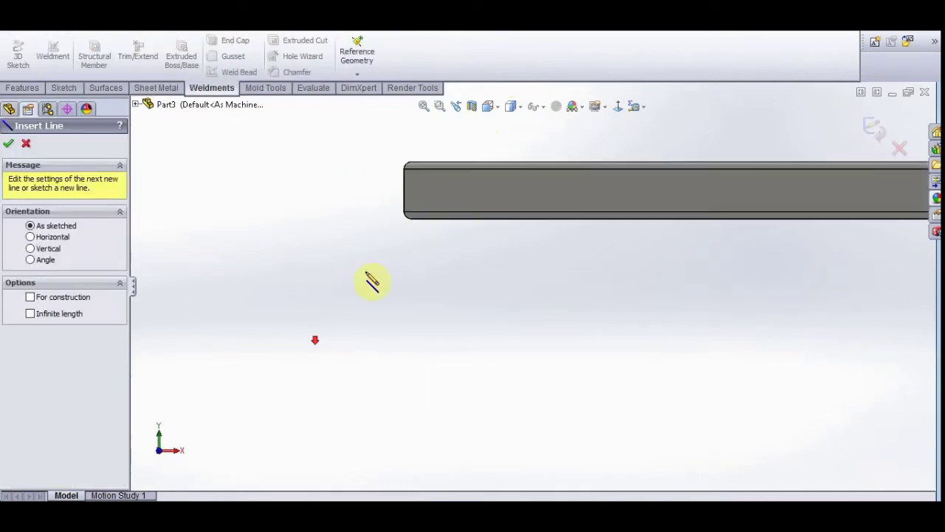
scroll(374, 281, down, 1)
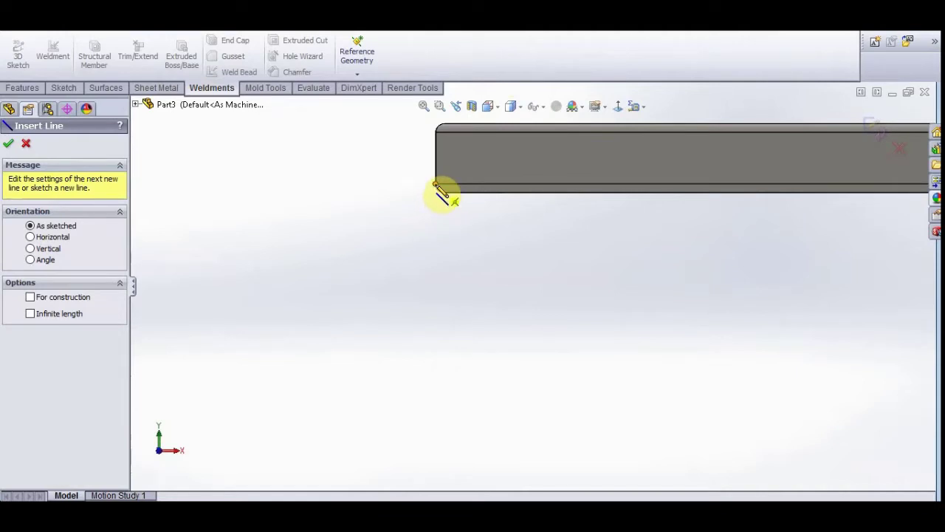
click(436, 184)
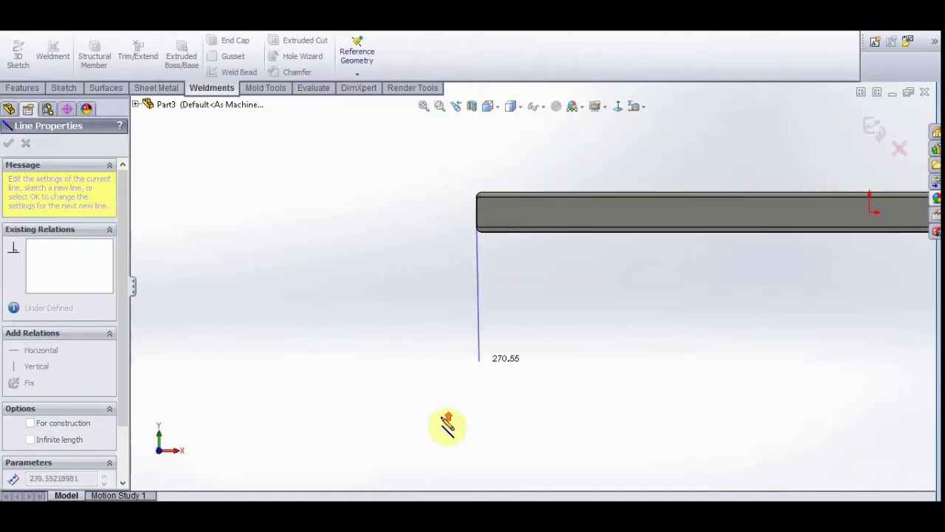
scroll(448, 424, up, 2)
click(476, 435)
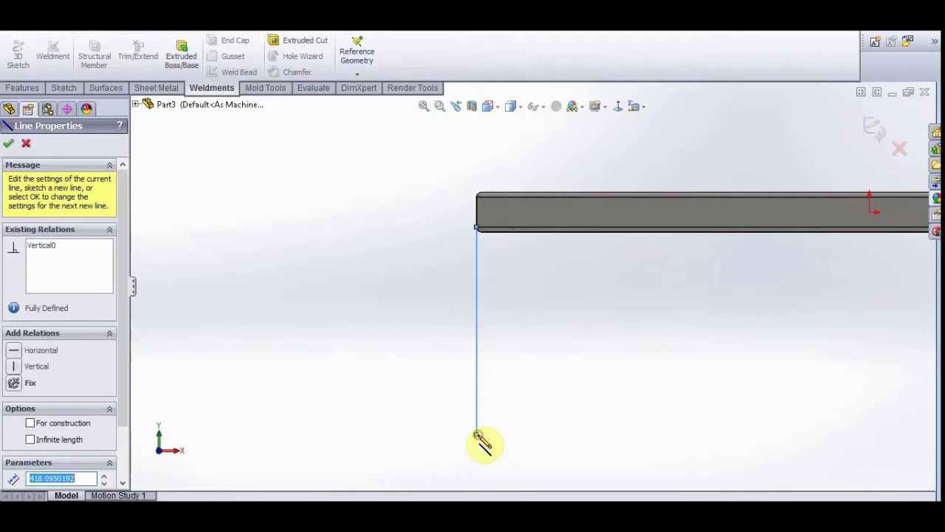
key(Escape)
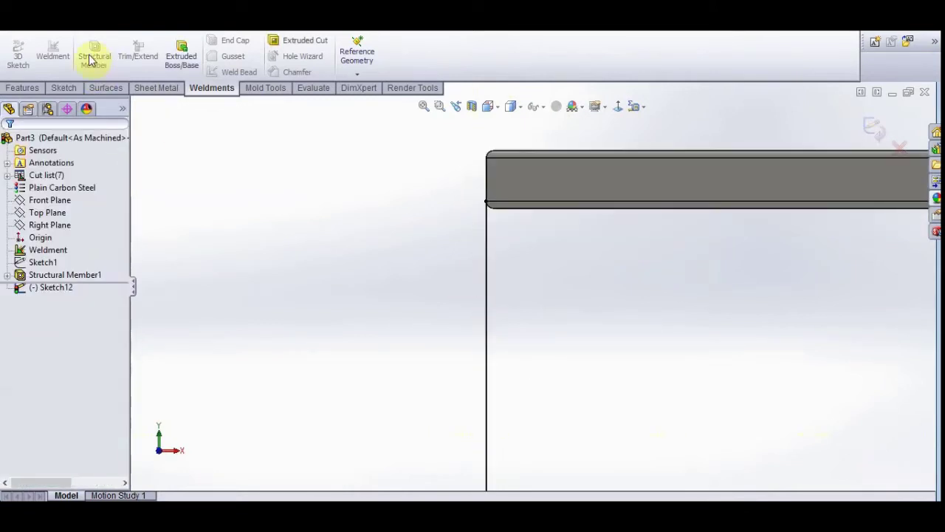
- Draw a short horizontal line at the beam corner and trim away the extra vertical segment
click(53, 89)
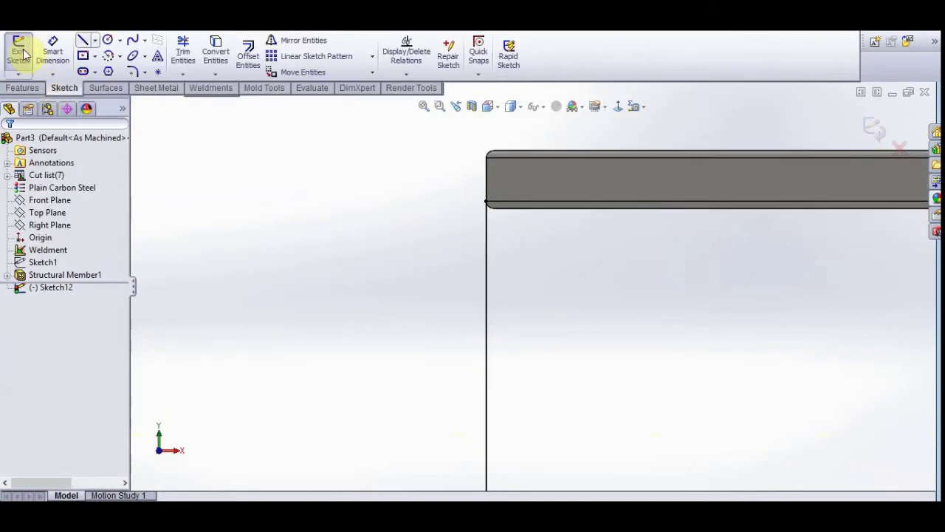
scroll(458, 218, down, 3)
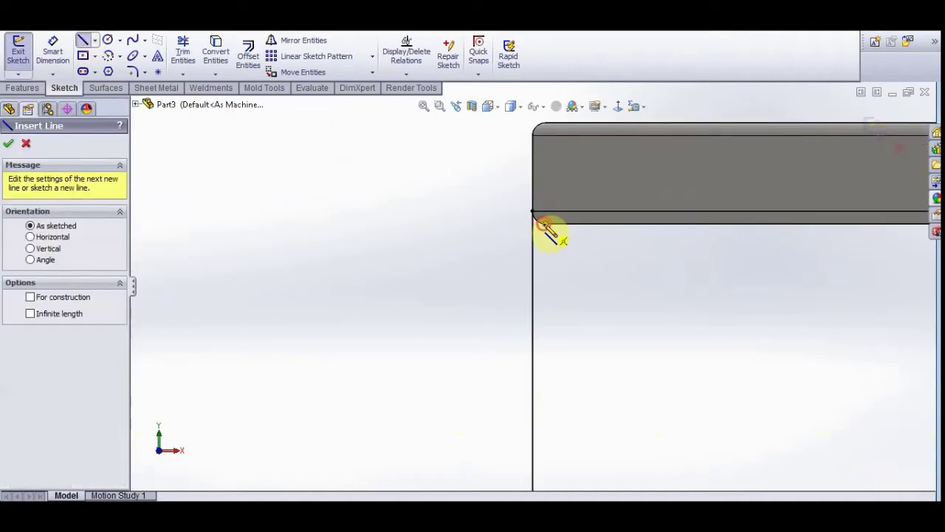
click(545, 223)
click(523, 223)
key(Escape)
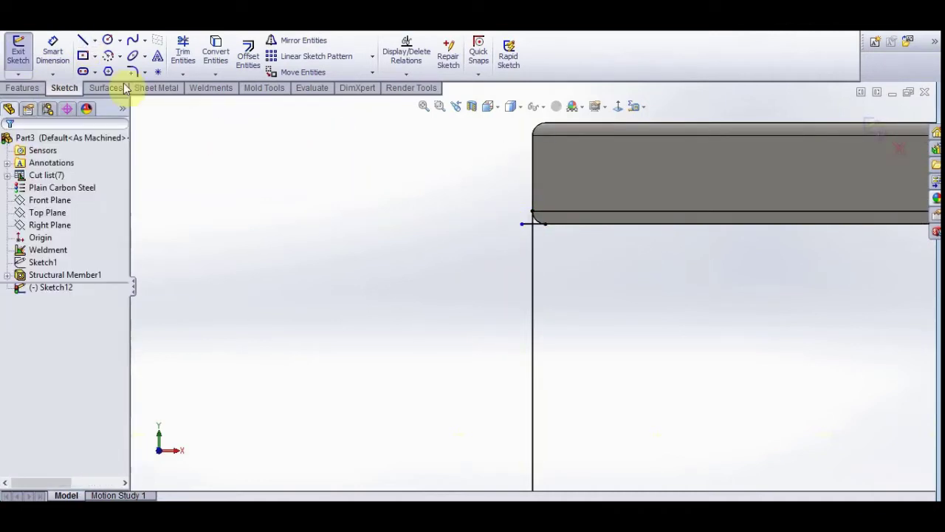
click(191, 53)
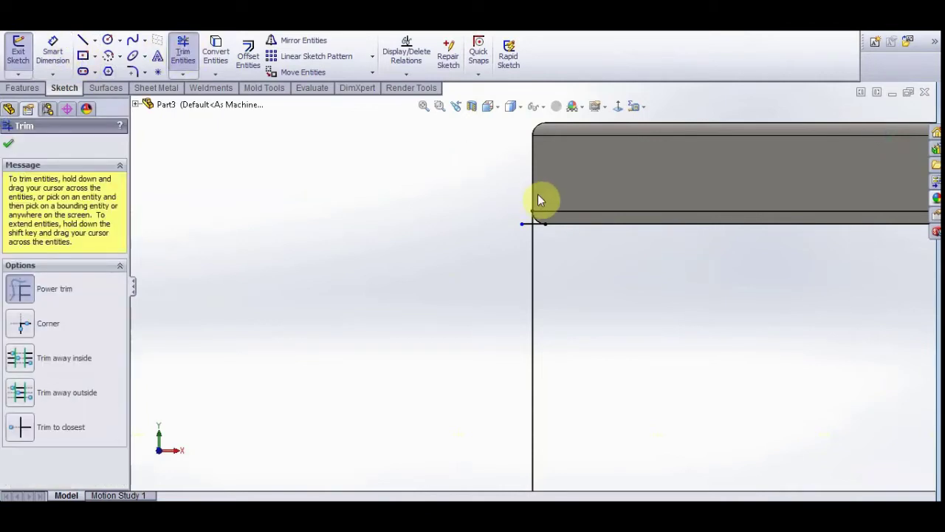
scroll(561, 225, down, 2)
scroll(529, 243, down, 3)
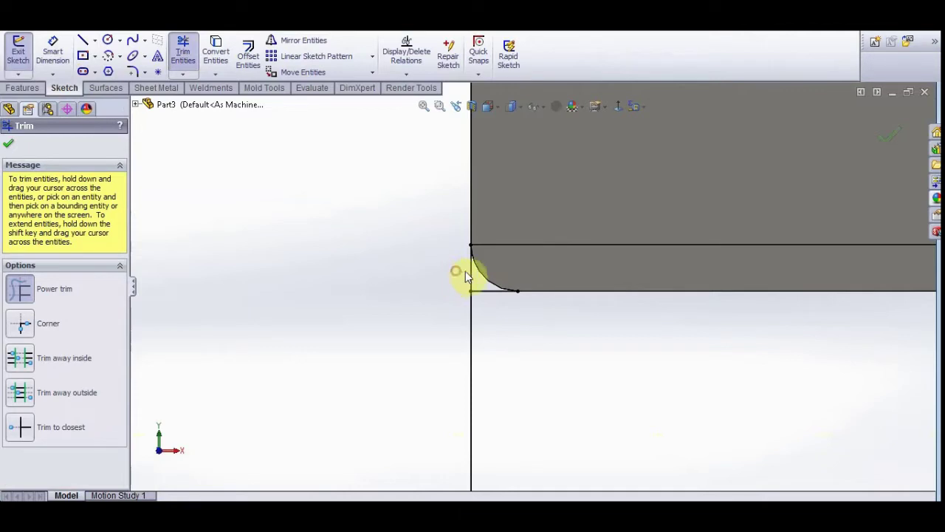
drag(465, 272, 475, 274)
key(Escape)
- Attach the leg line's top endpoint to the beam's bottom edge with a relation
click(472, 307)
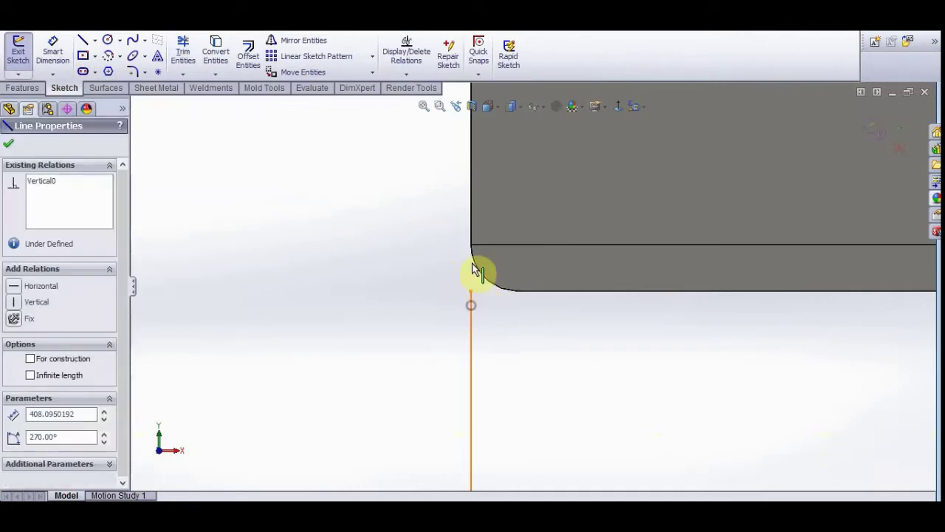
ctrl+click(478, 207)
click(431, 200)
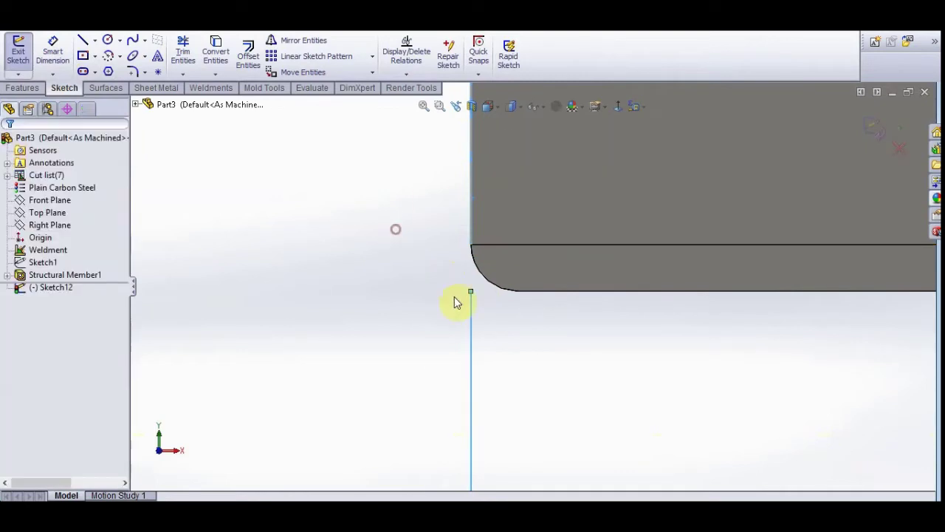
click(471, 292)
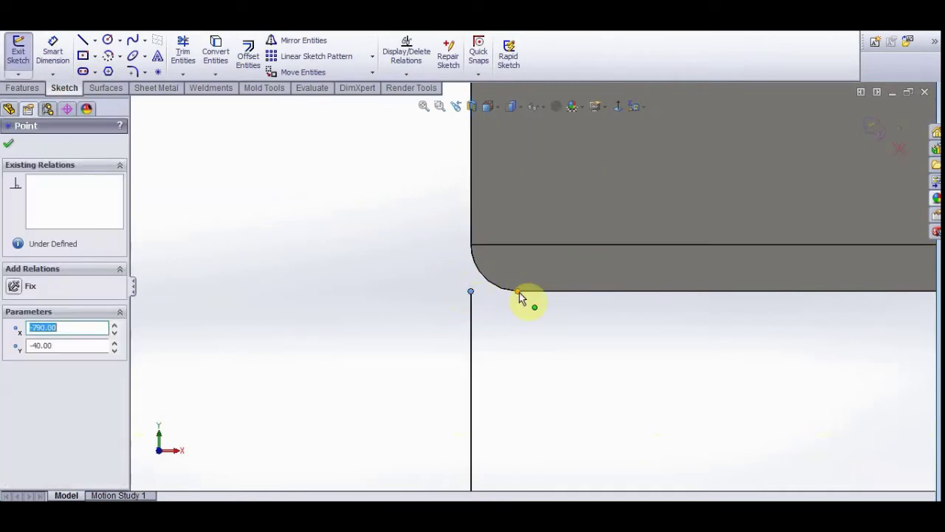
ctrl+click(522, 291)
click(557, 393)
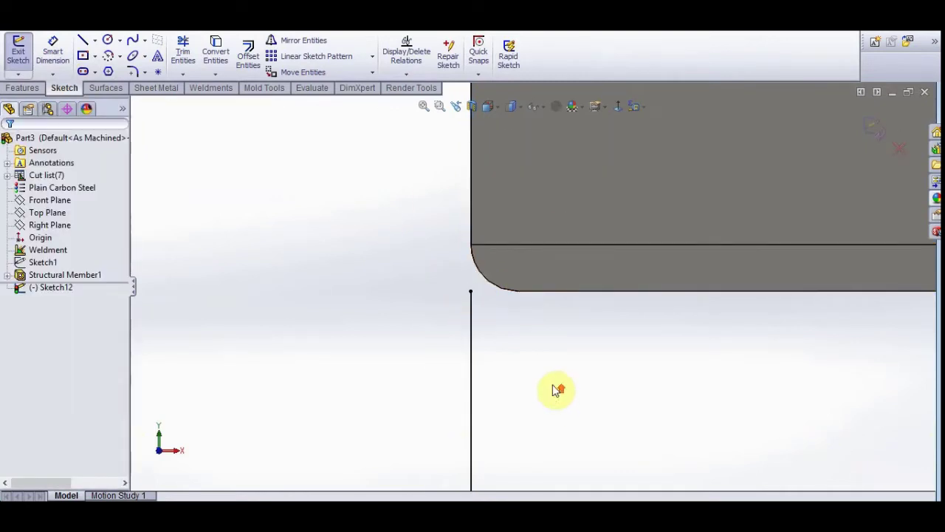
scroll(555, 390, up, 3)
scroll(576, 402, up, 2)
- Dimension the vertical leg line to 600 mm
click(57, 50)
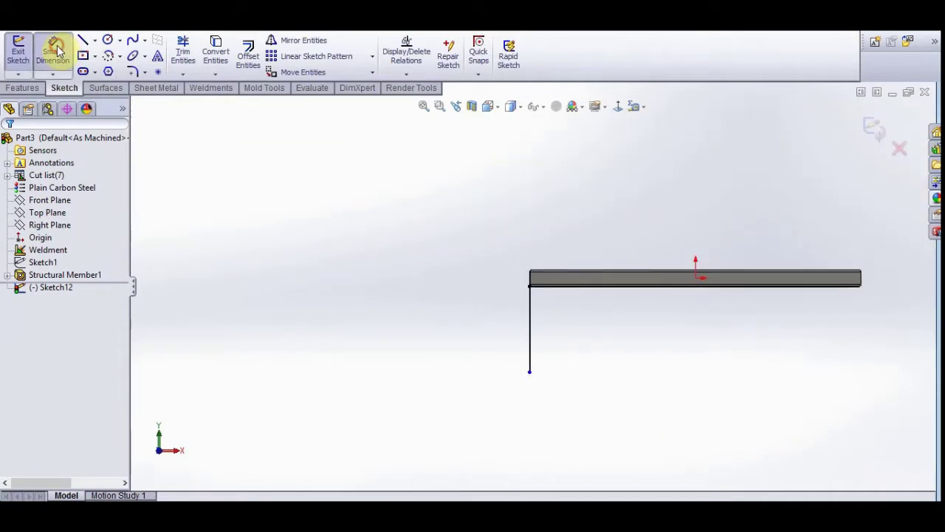
click(530, 334)
click(498, 336)
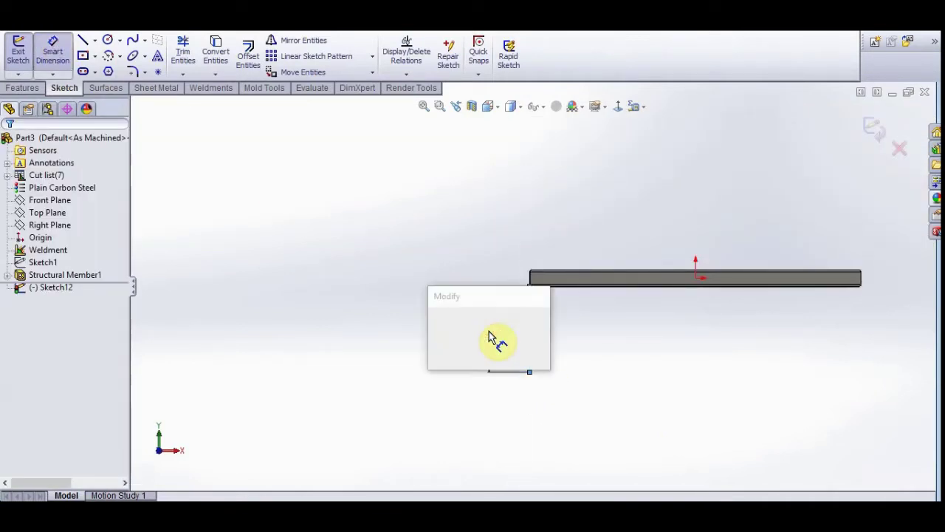
text(600)
key(Return)
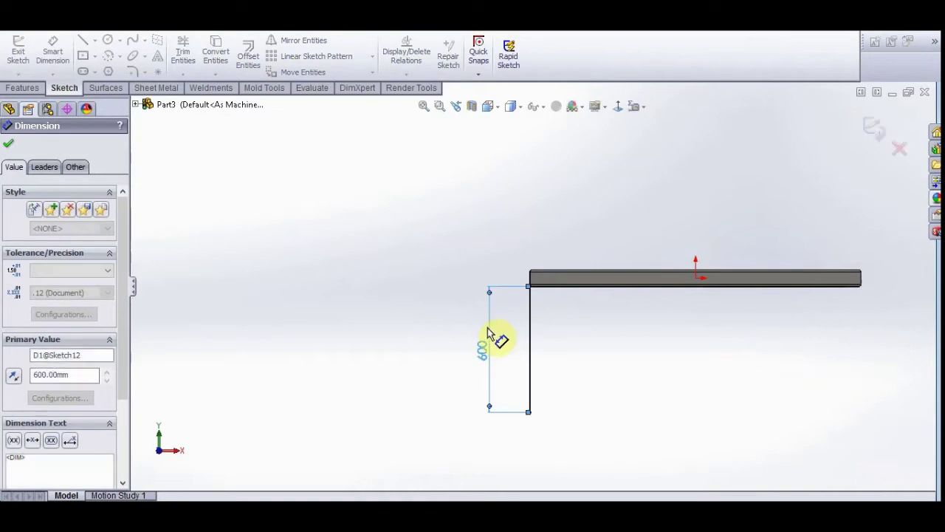
click(63, 38)
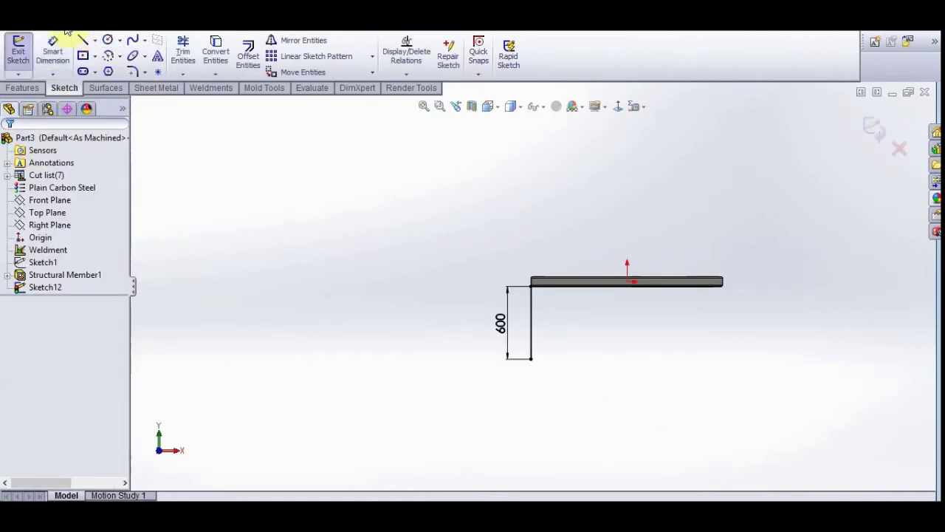
key(l)
scroll(750, 317, down, 3)
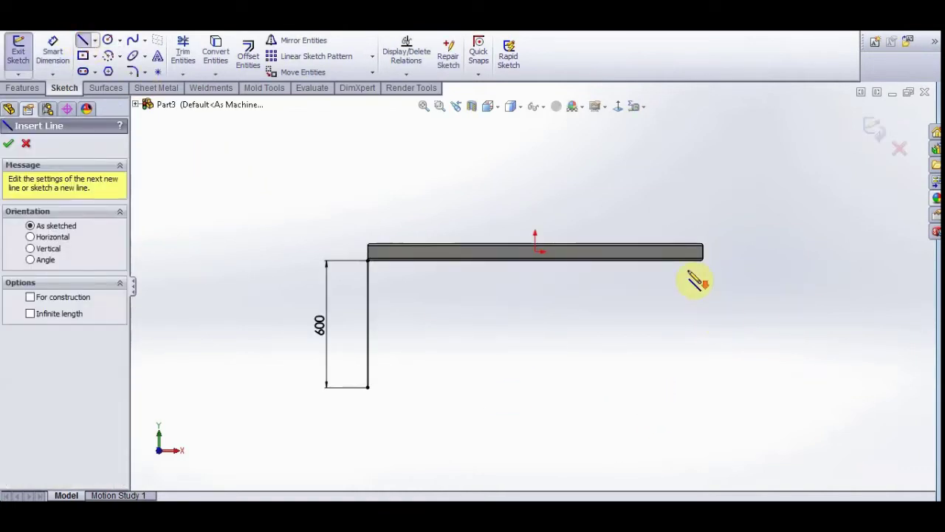
- Draw a second vertical line down from the beam's bottom-right corner
scroll(687, 274, down, 3)
scroll(665, 257, down, 3)
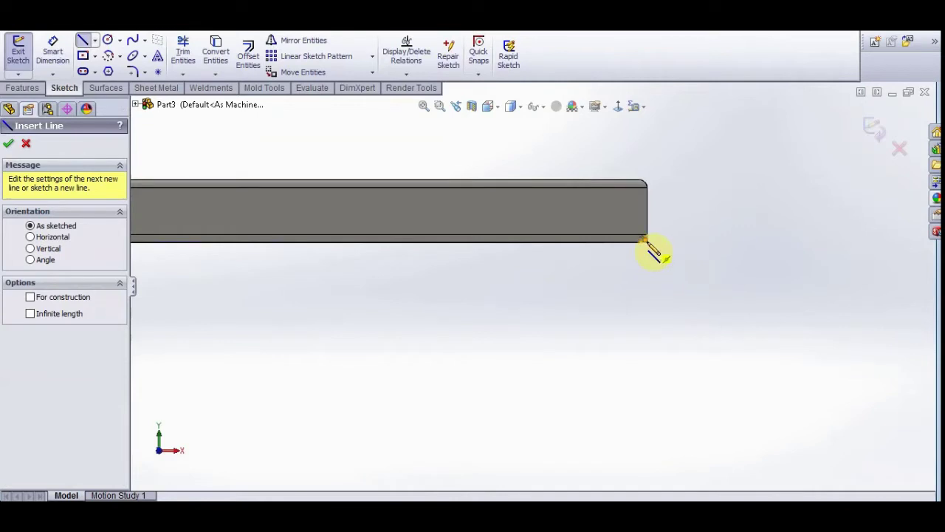
click(649, 242)
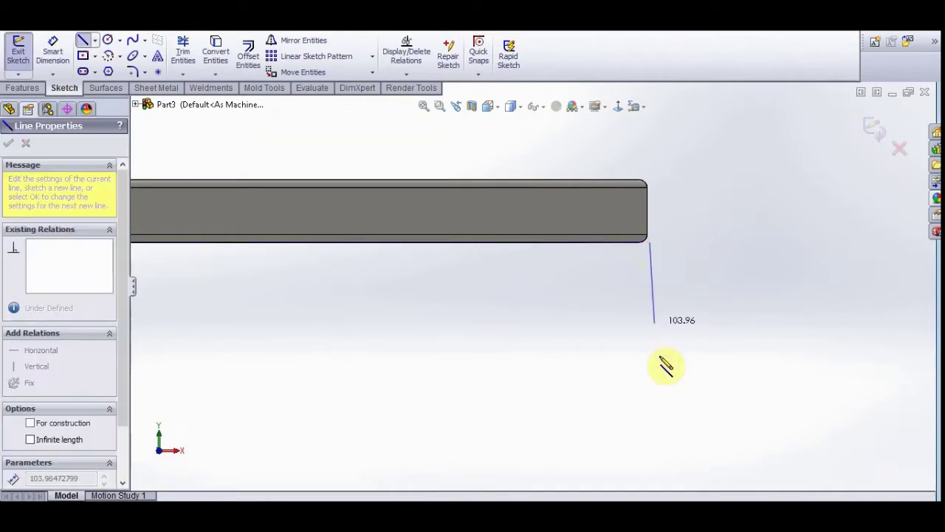
click(649, 461)
key(Escape)
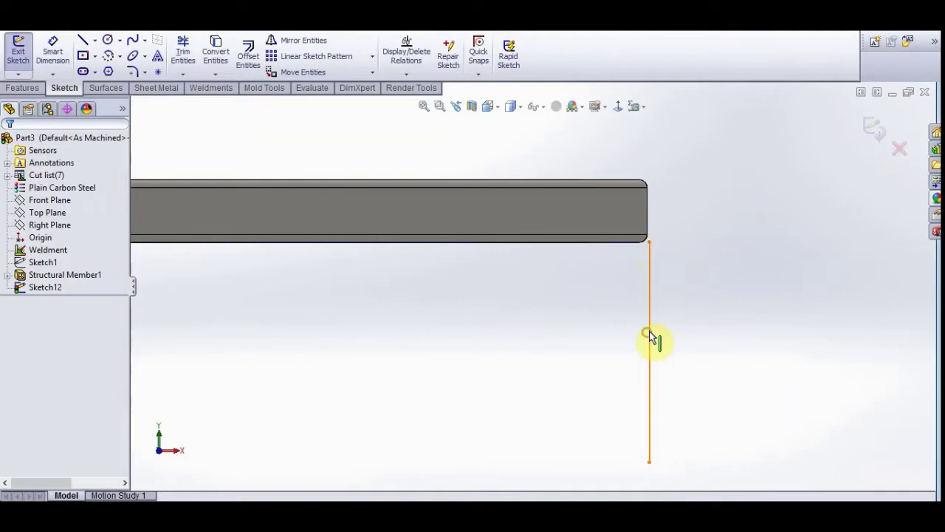
- Make the new vertical line collinear with the beam's end edge
click(650, 336)
click(693, 208)
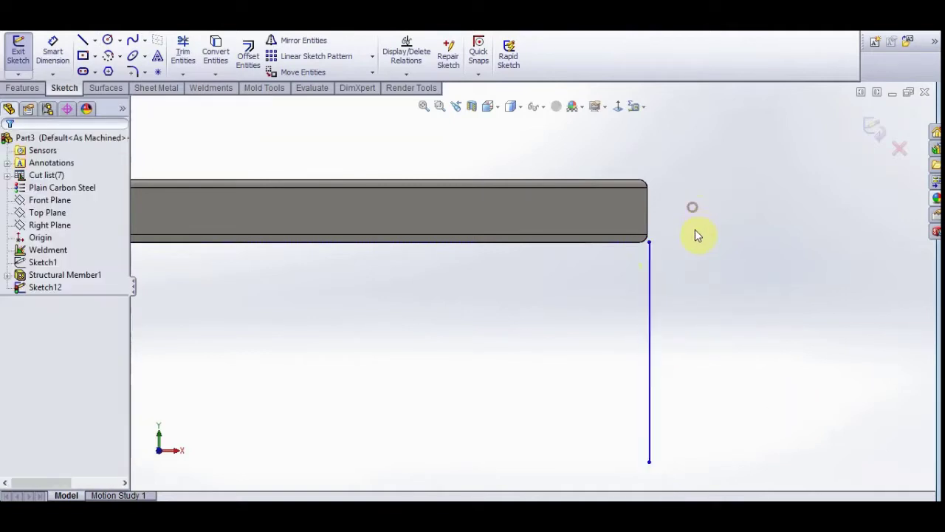
click(647, 243)
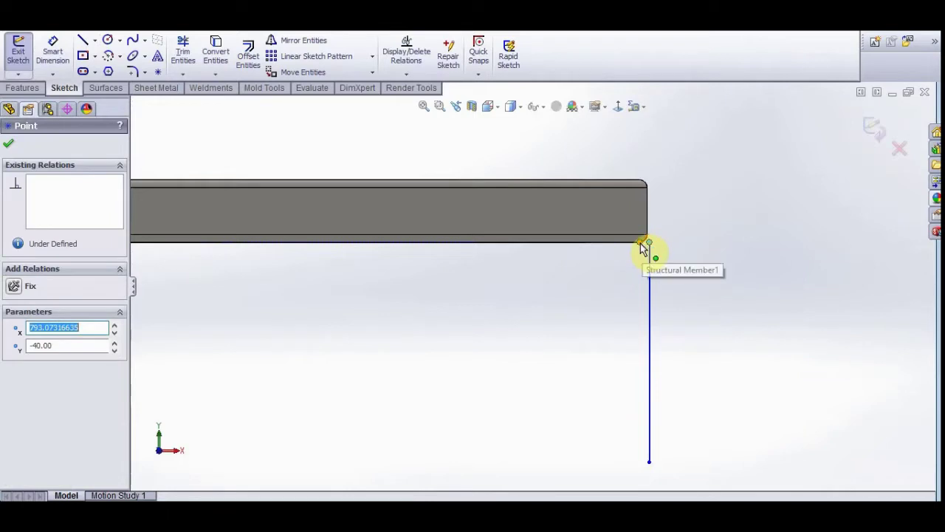
key(Escape)
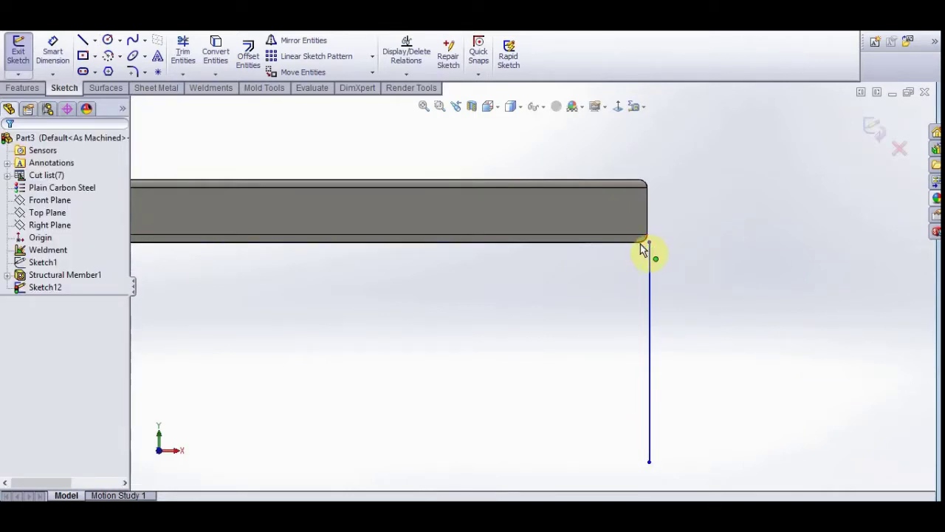
click(649, 244)
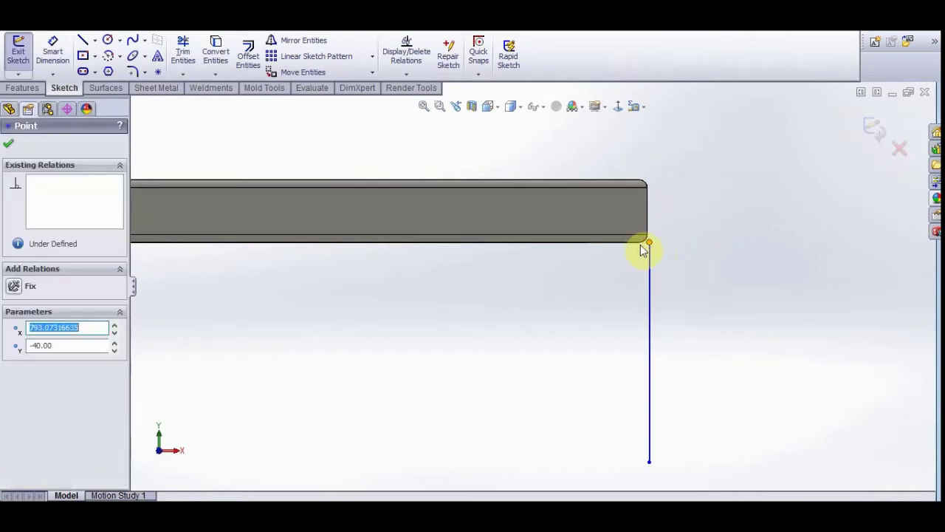
key(Escape)
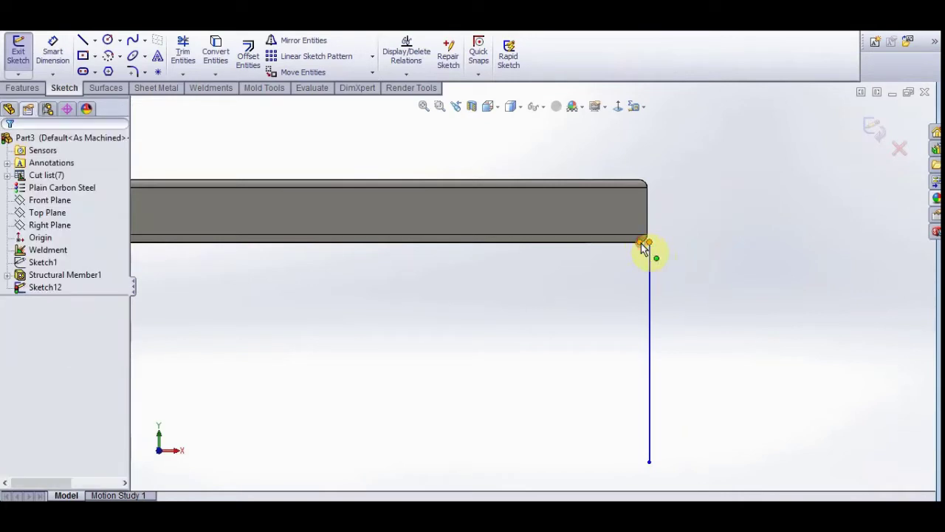
drag(643, 246, 670, 181)
click(675, 188)
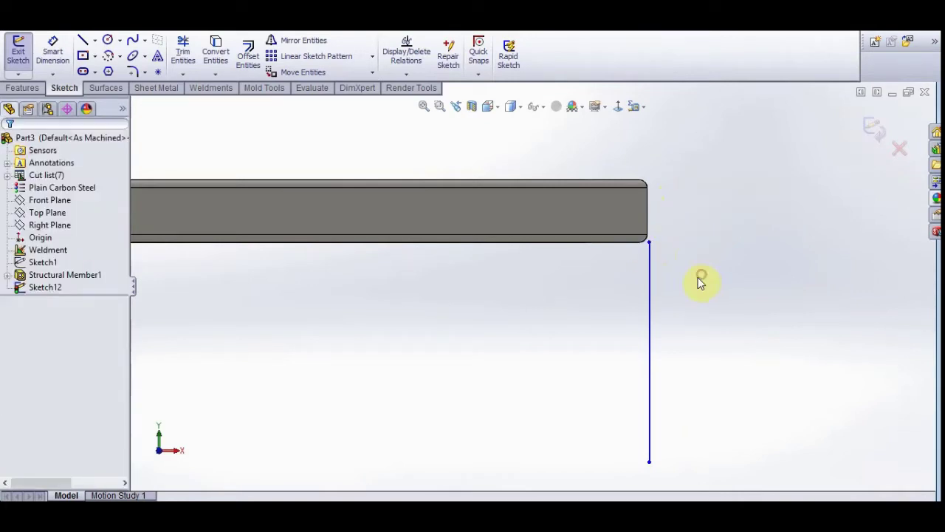
click(650, 278)
ctrl+click(647, 238)
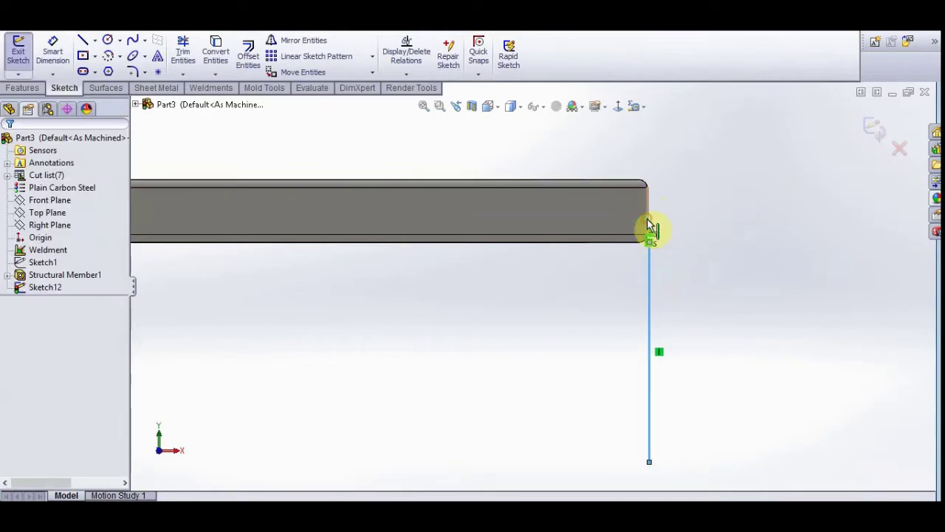
click(684, 177)
scroll(707, 296, up, 3)
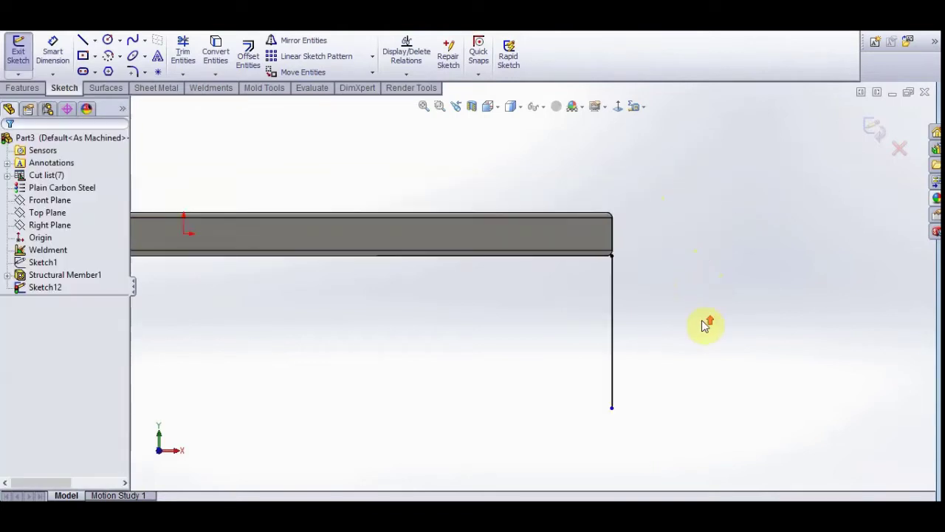
scroll(687, 362, up, 3)
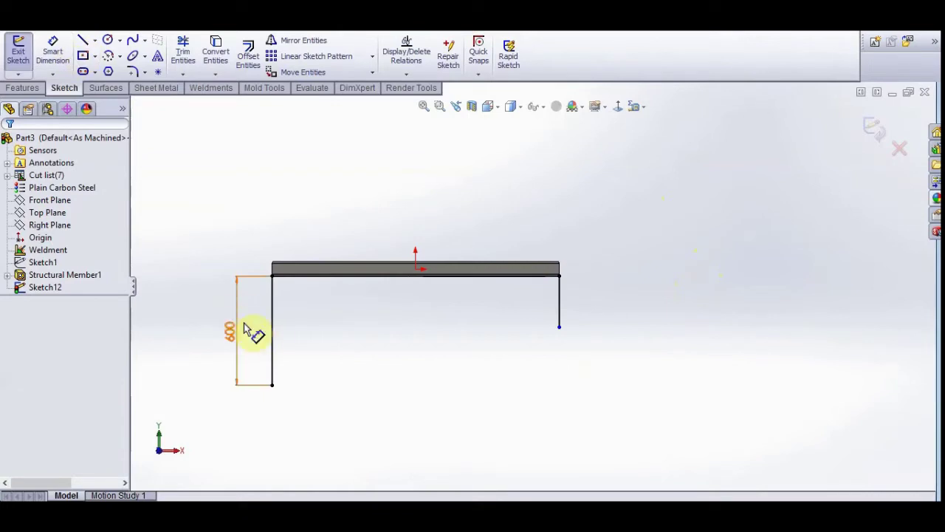
- Make the right vertical line equal in length to the left 600 mm line
click(271, 336)
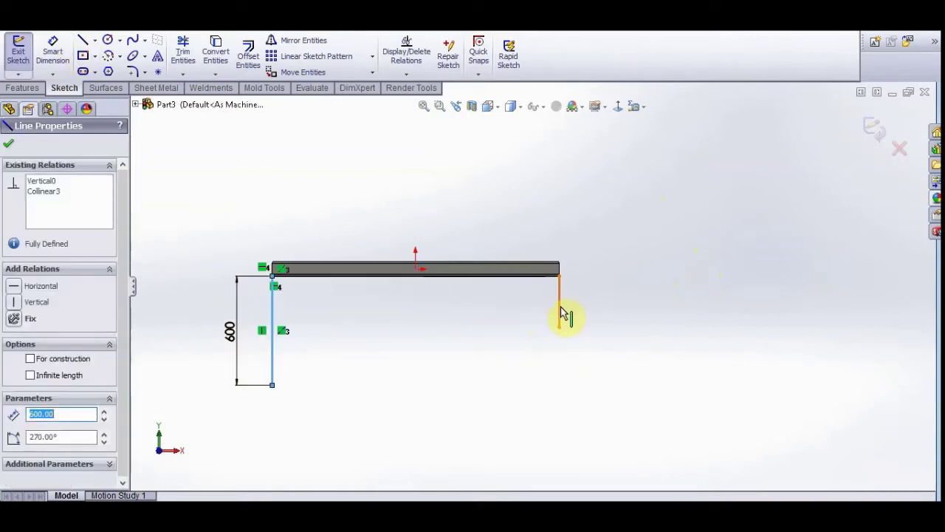
ctrl+click(561, 311)
click(676, 248)
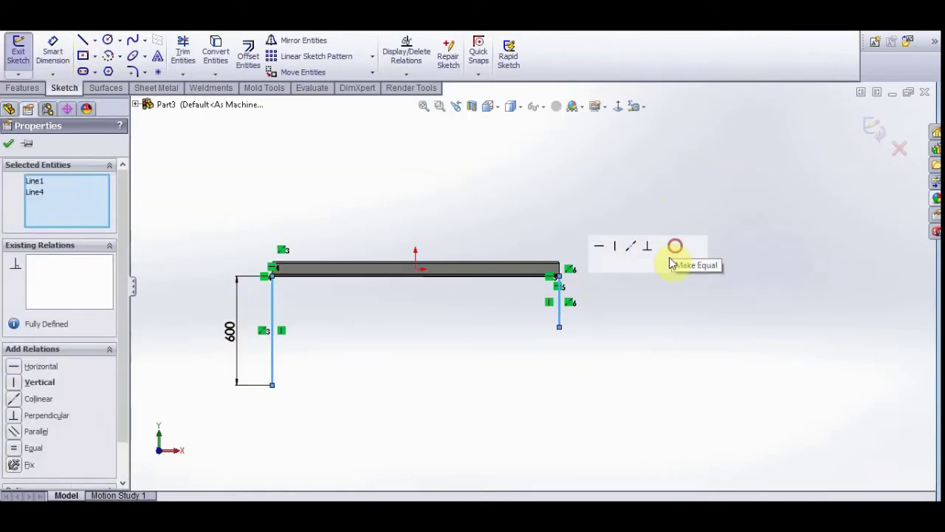
- Exit the sketch and make the left leg line an ISO 80 x 80 x 5 square tube, profile corner on the path
click(882, 127)
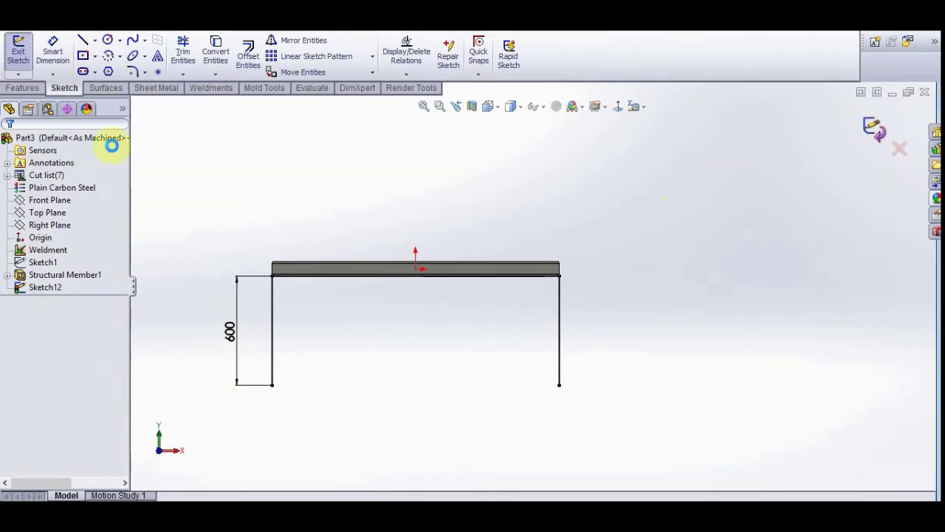
click(212, 89)
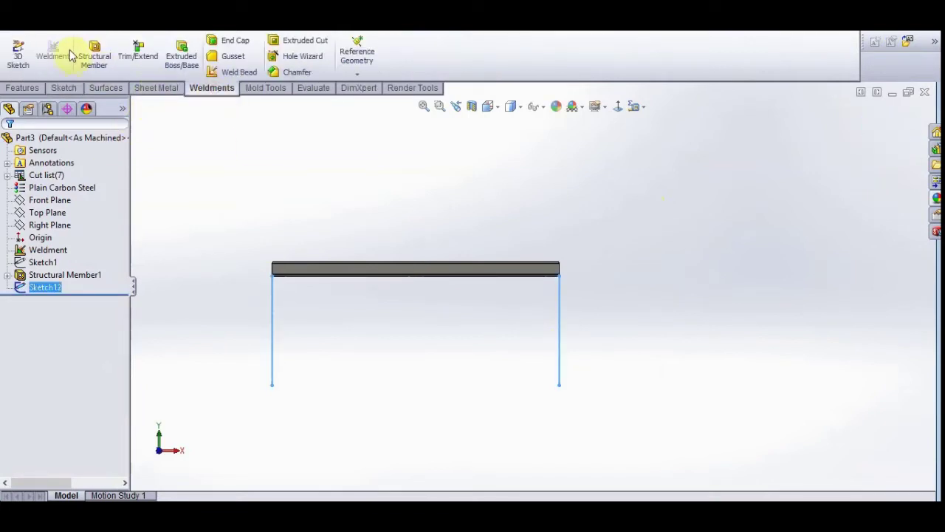
click(94, 52)
click(15, 344)
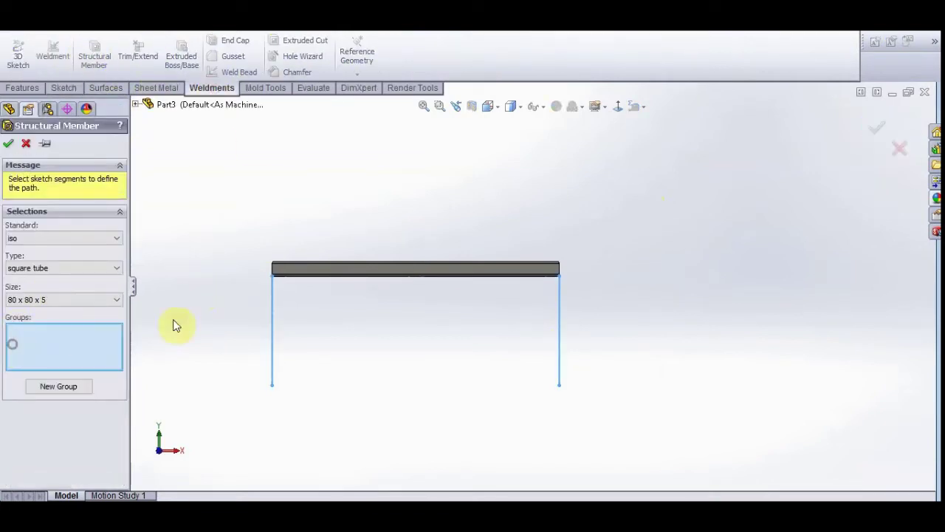
click(277, 306)
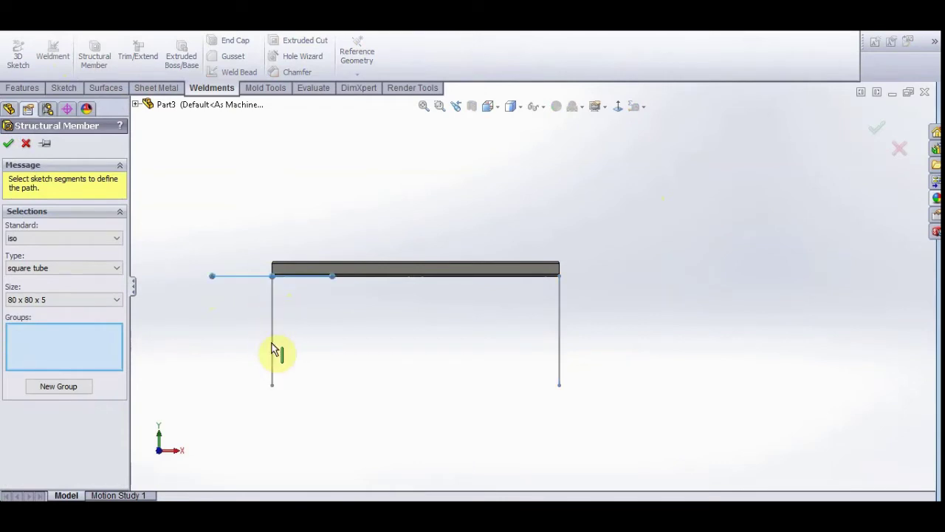
click(271, 341)
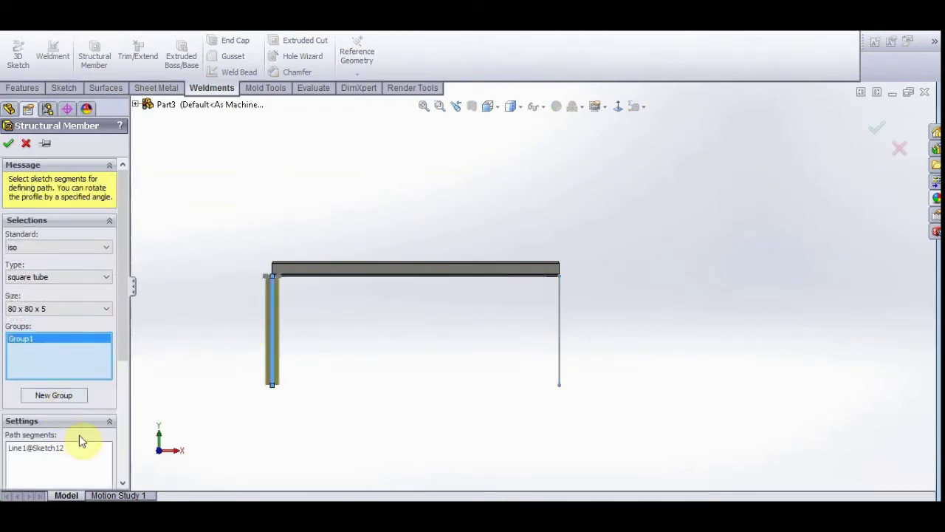
scroll(81, 441, down, 3)
scroll(84, 437, down, 1)
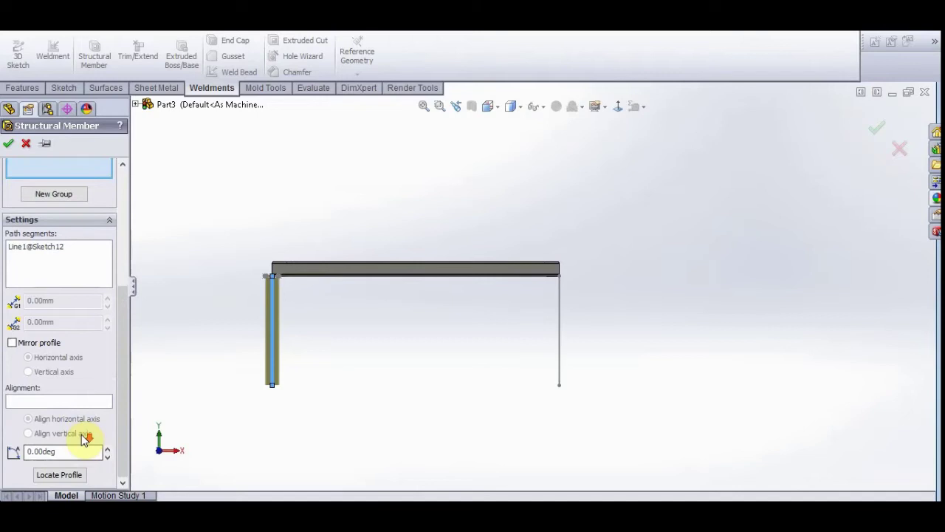
click(67, 473)
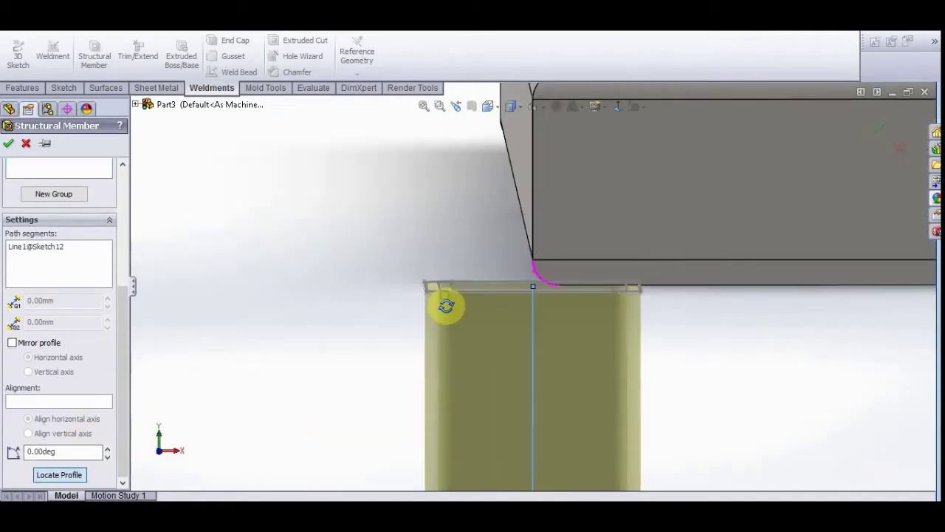
middle_drag(446, 305, 447, 331)
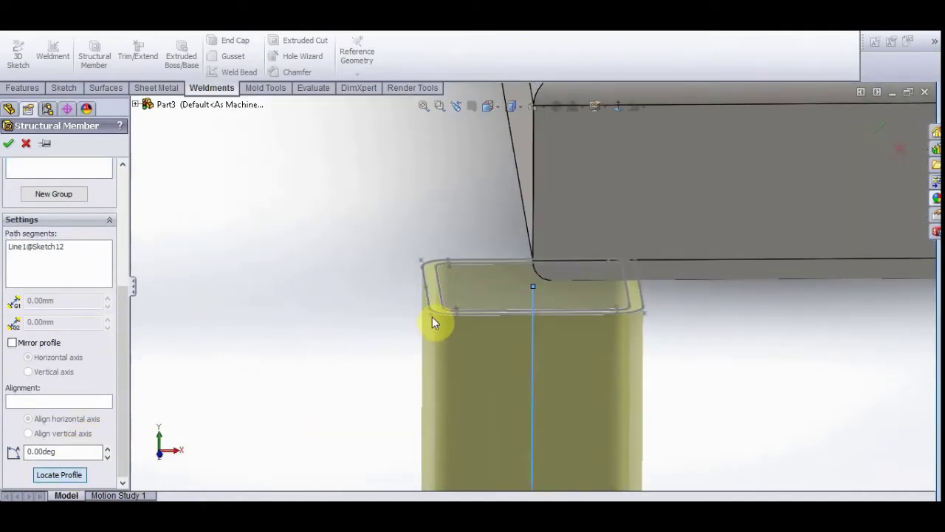
click(431, 318)
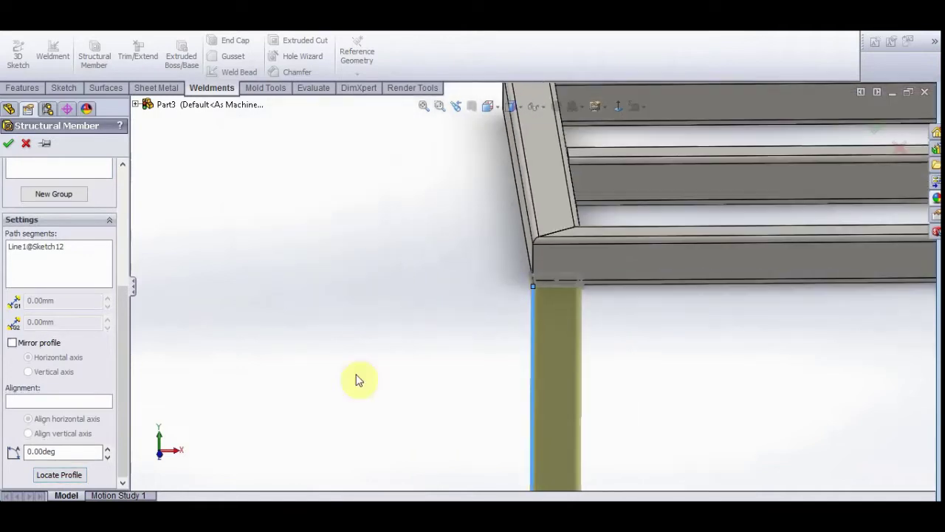
- Add the right leg line as a second group, locate its profile on the endpoint, and accept Structural Member2
click(71, 197)
scroll(255, 271, up, 5)
scroll(679, 291, down, 3)
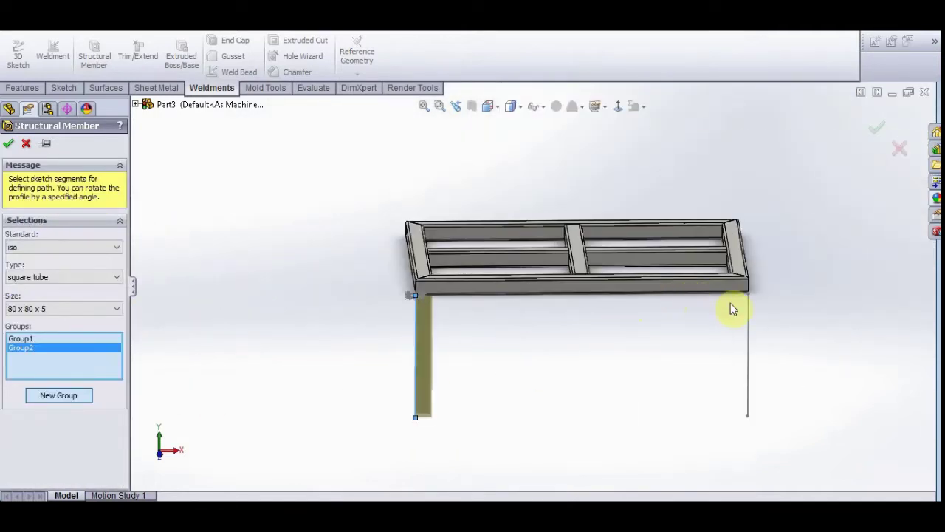
click(748, 314)
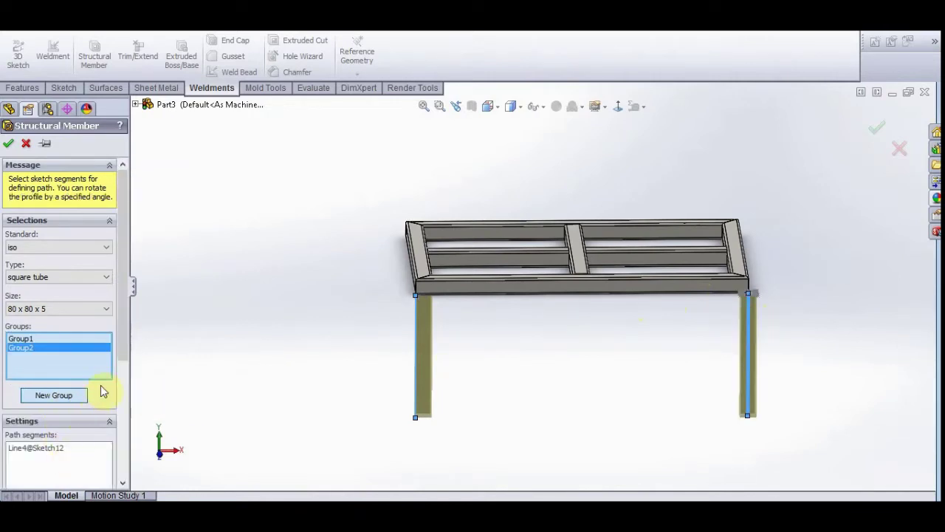
drag(122, 348, 126, 453)
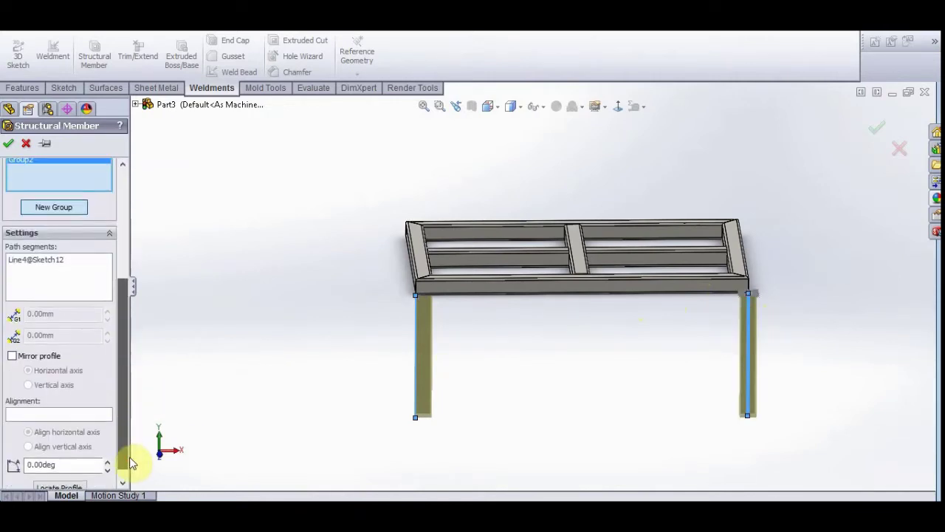
click(70, 482)
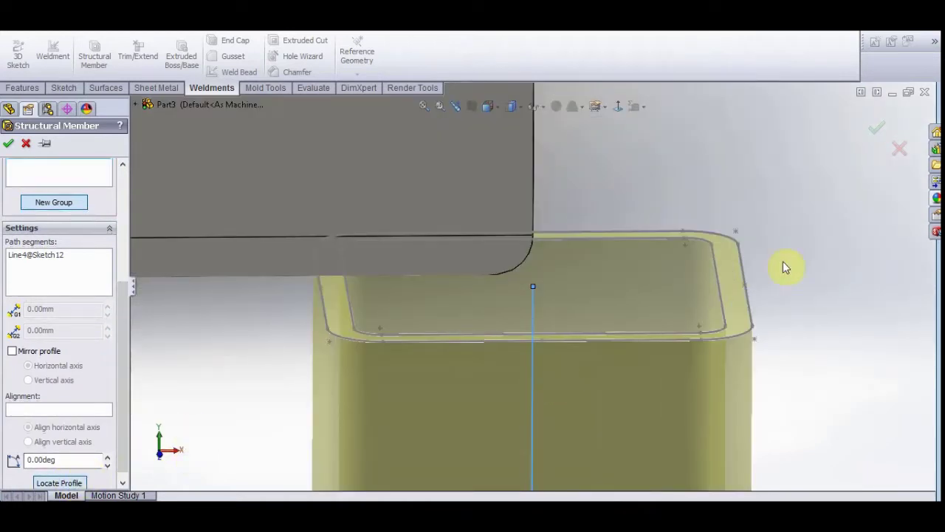
click(755, 340)
click(10, 144)
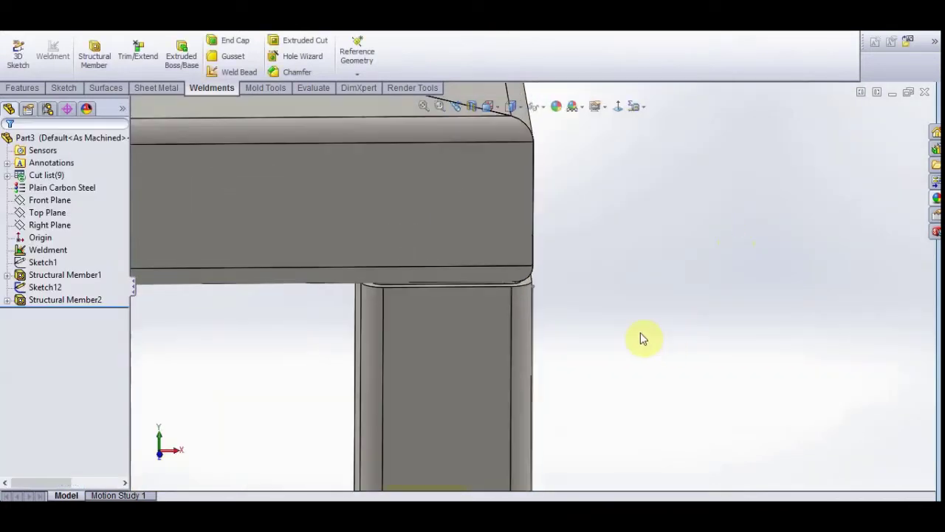
click(534, 330)
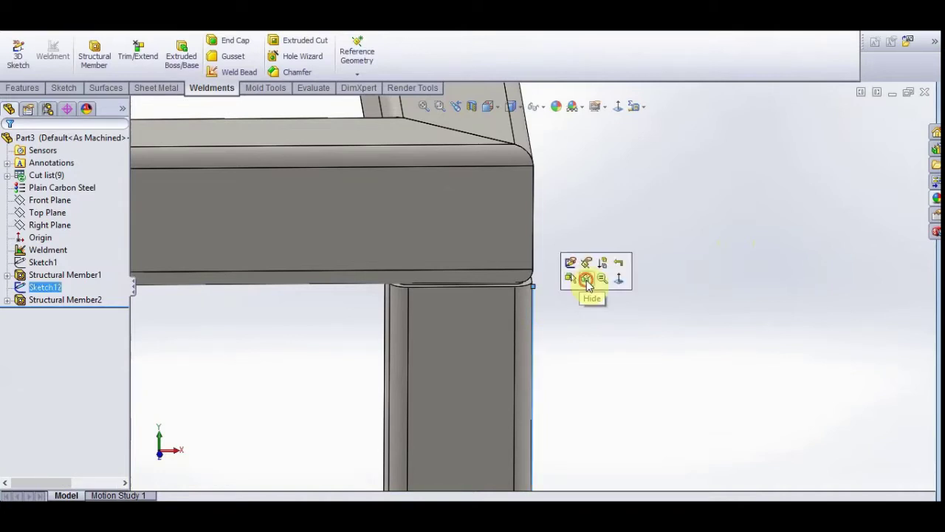
click(590, 278)
scroll(571, 345, up, 5)
mouse_move(576, 338)
middle_down()
mouse_move(482, 307)
mouse_move(641, 295)
middle_up()
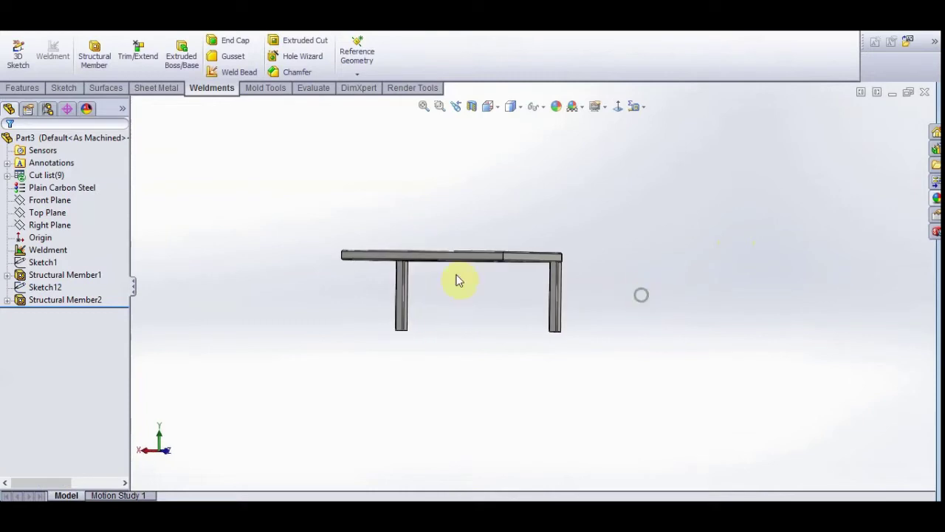
scroll(487, 264, down, 3)
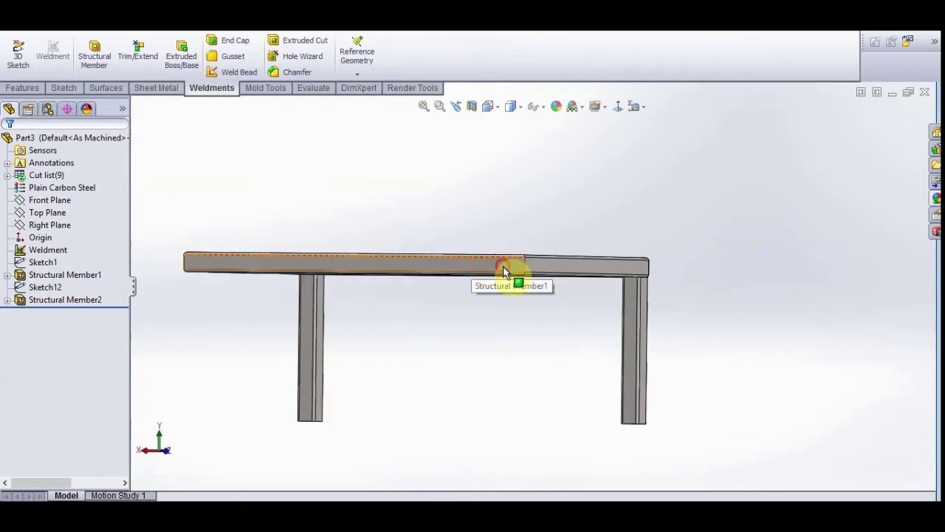
click(502, 265)
click(558, 223)
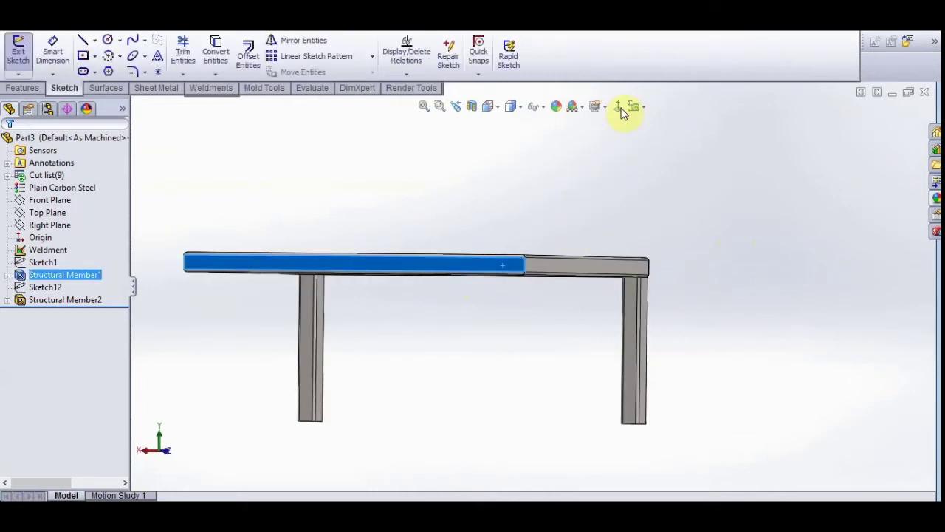
click(618, 106)
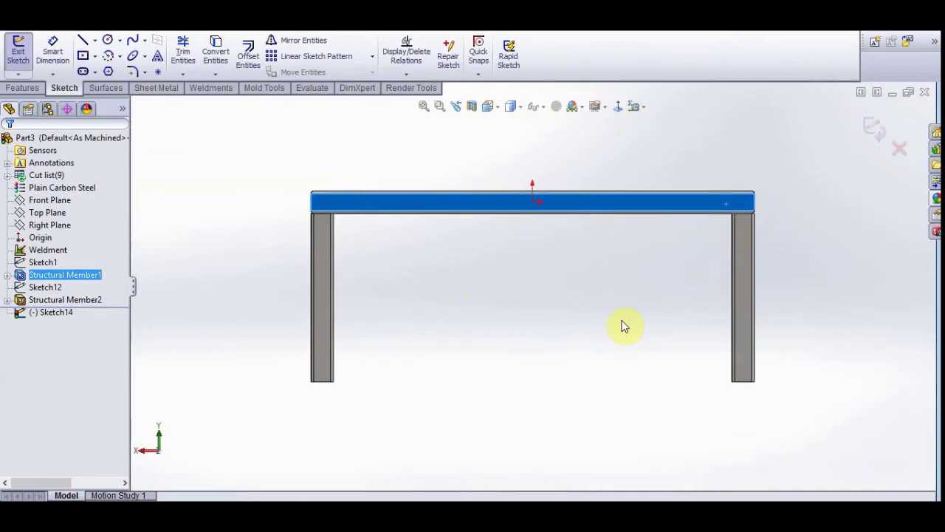
click(622, 326)
click(56, 313)
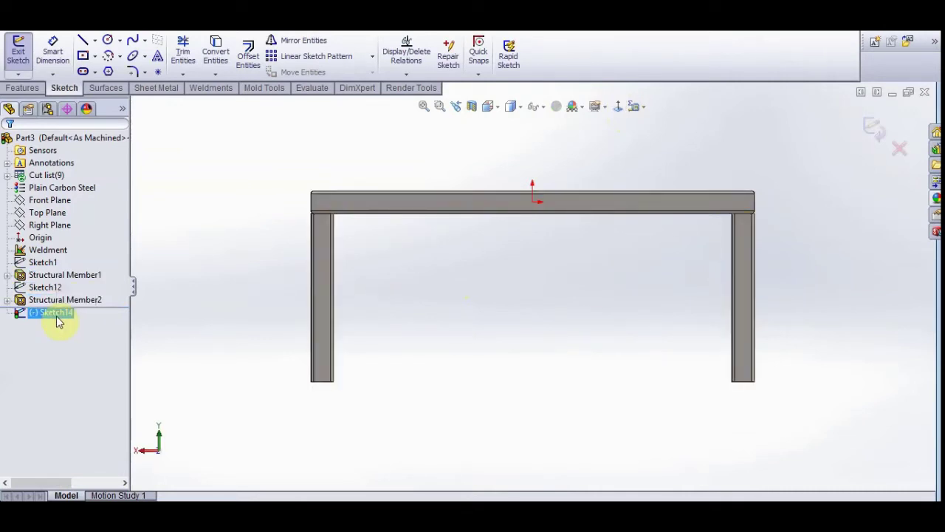
click(238, 188)
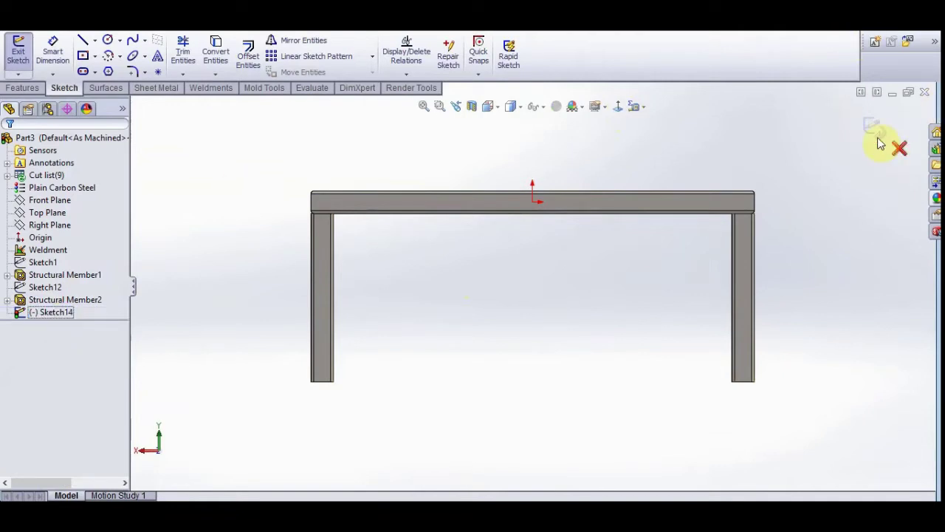
click(623, 190)
key(ctrl+7)
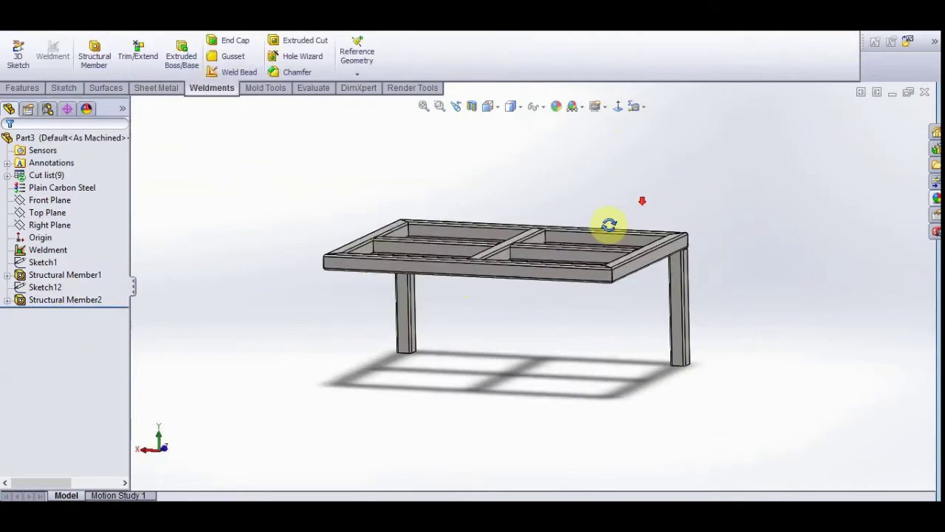
- Mirror the back-left and back-right legs across the Front Plane to give four legs
click(53, 226)
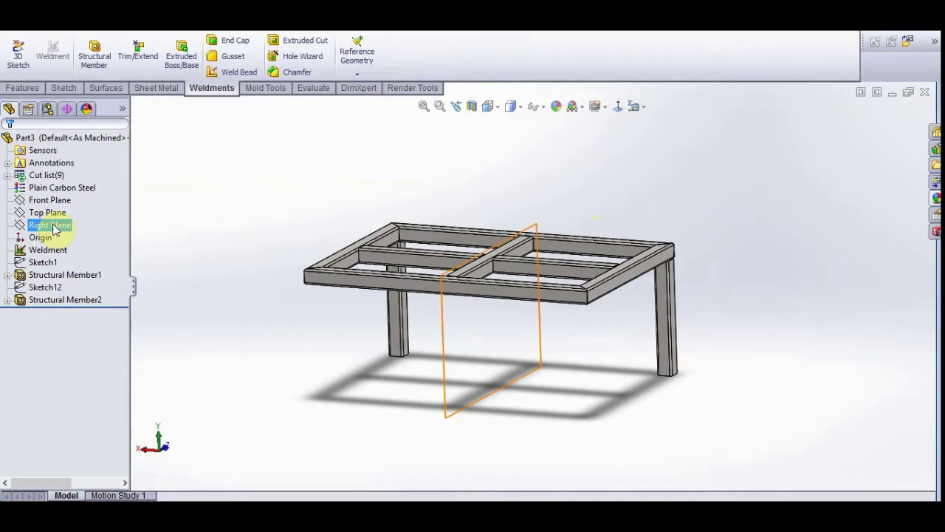
click(49, 217)
click(49, 201)
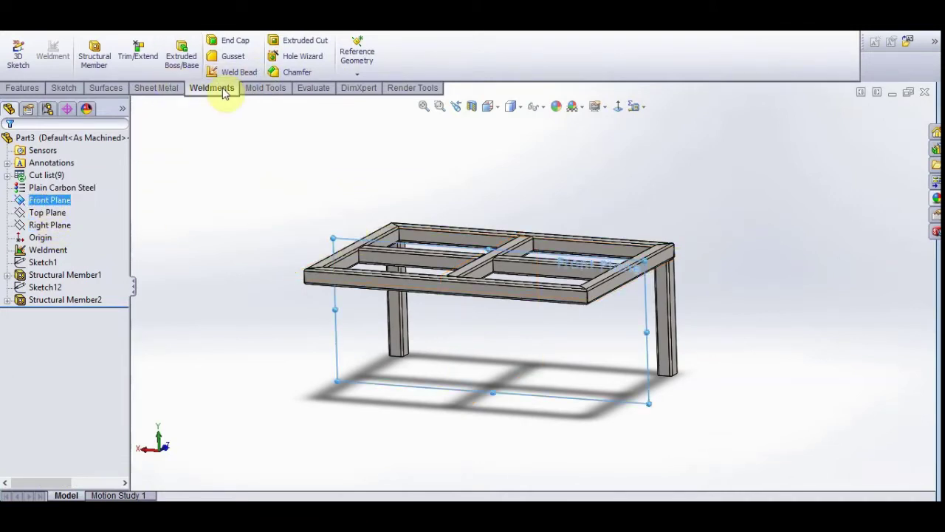
click(11, 90)
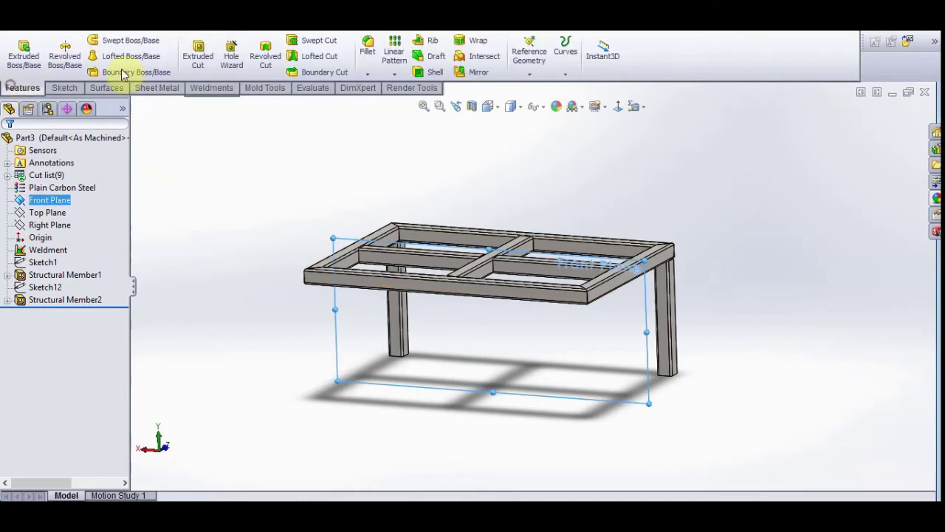
click(497, 73)
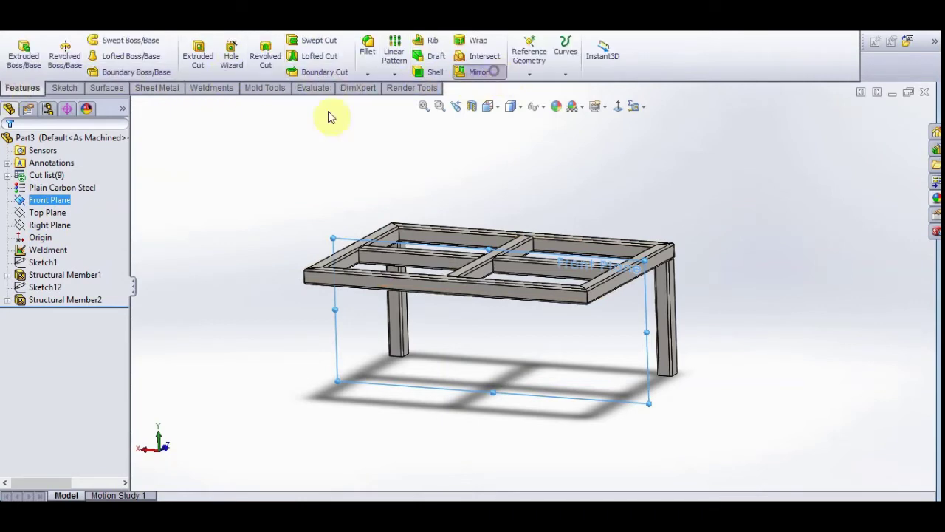
click(49, 297)
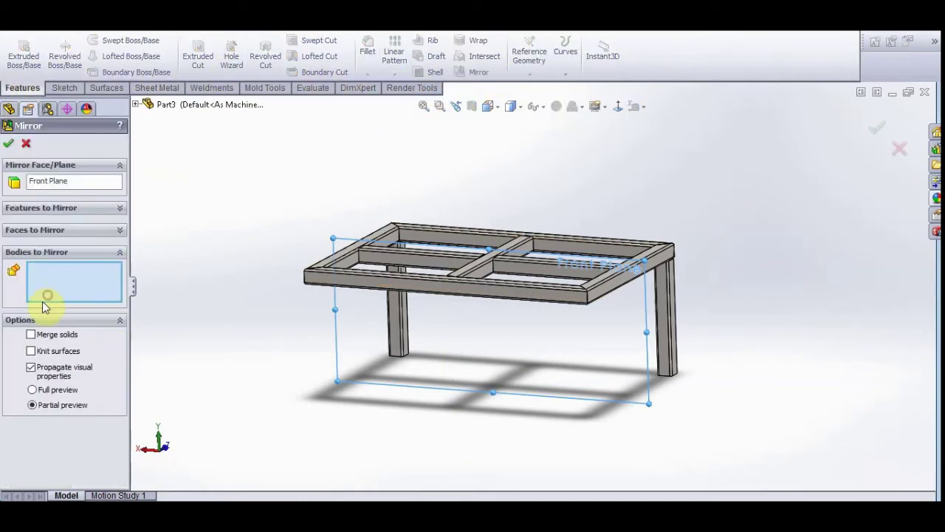
click(402, 326)
click(668, 328)
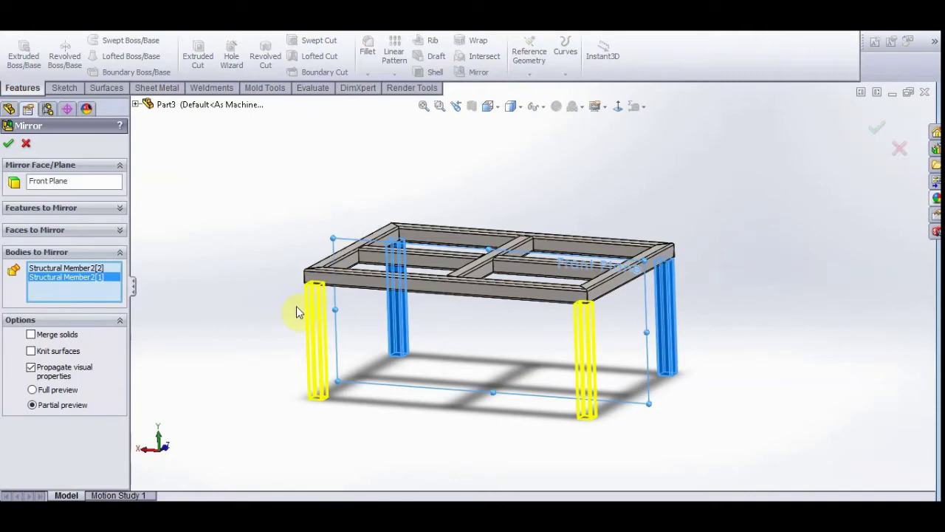
click(8, 145)
scroll(344, 321, up, 3)
middle_drag(342, 317, 348, 349)
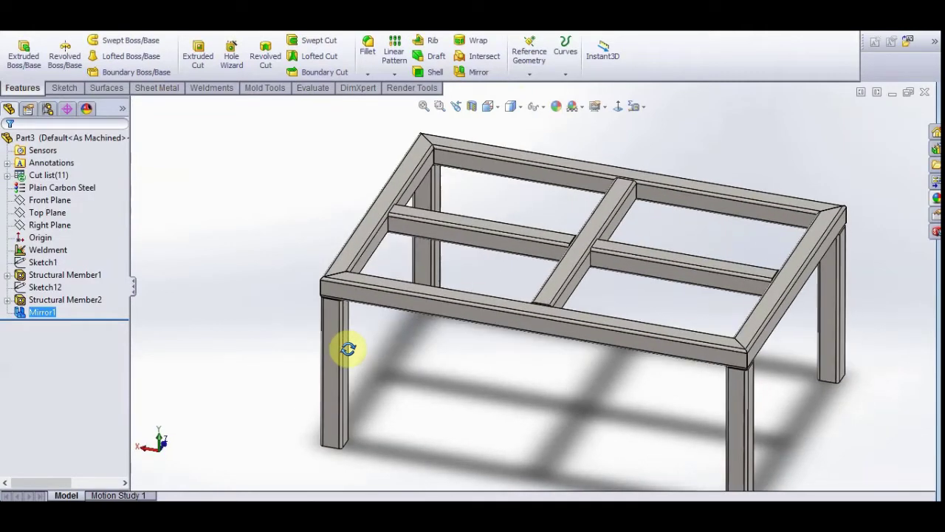
scroll(344, 316, down, 3)
mouse_move(502, 342)
middle_down()
mouse_move(450, 369)
mouse_move(483, 333)
middle_up()
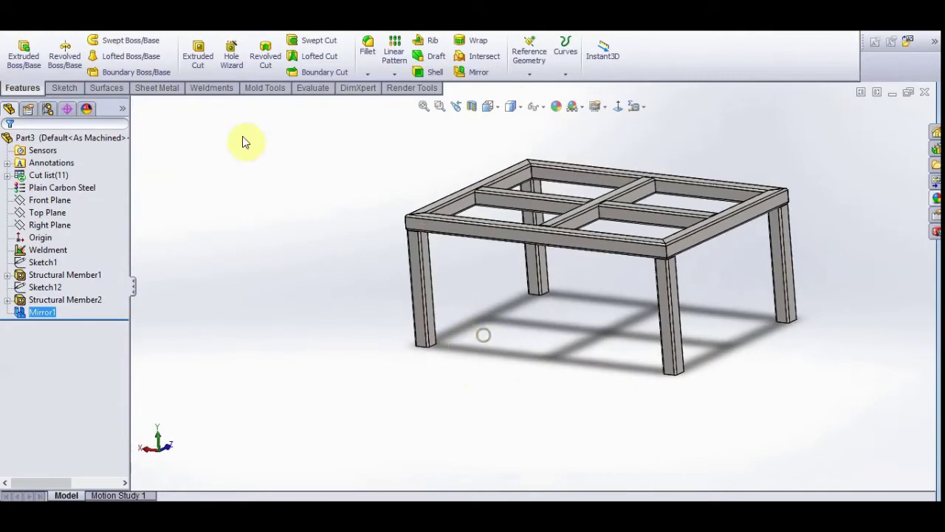
- Add a polygonal 100 mm gusset between a leg face and the top beam face as Gusset1
click(212, 88)
click(232, 57)
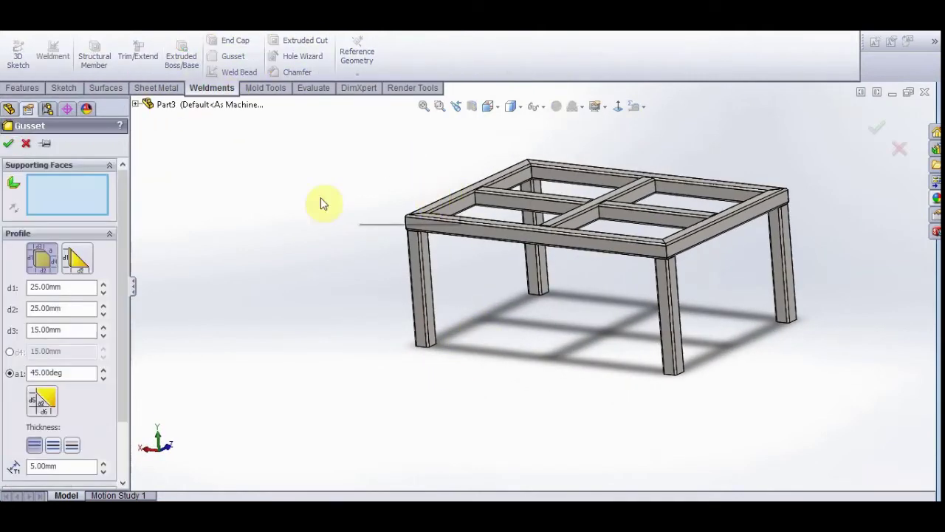
click(43, 265)
text(100)
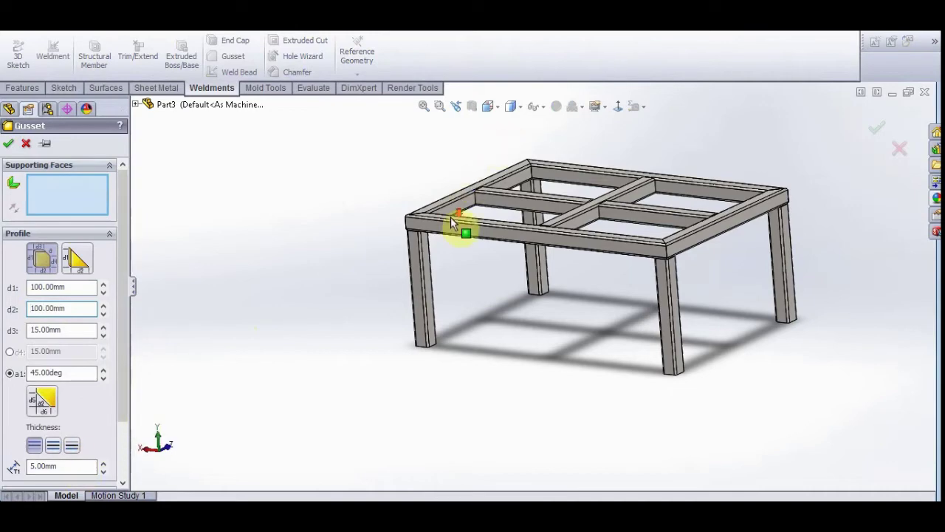
scroll(458, 226, down, 3)
click(420, 283)
mouse_move(455, 290)
middle_down()
mouse_move(482, 194)
mouse_move(495, 289)
middle_up()
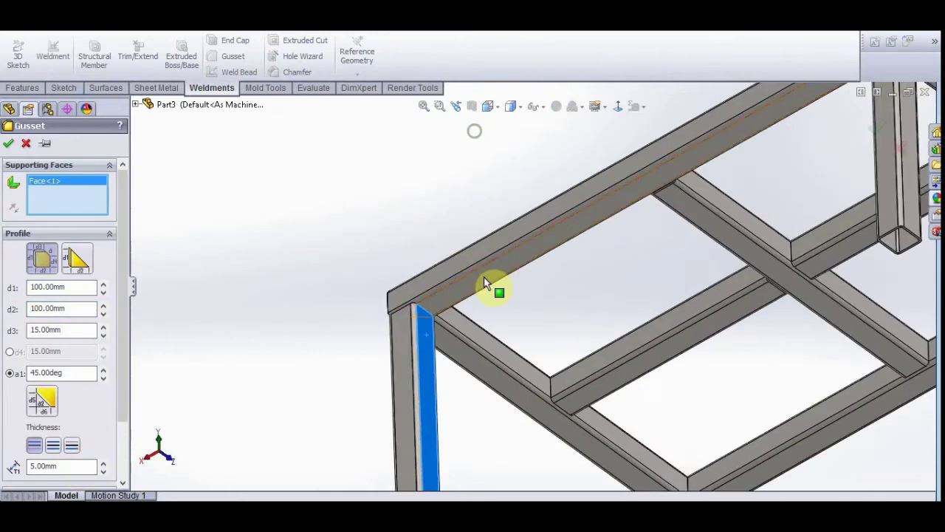
click(465, 288)
click(53, 245)
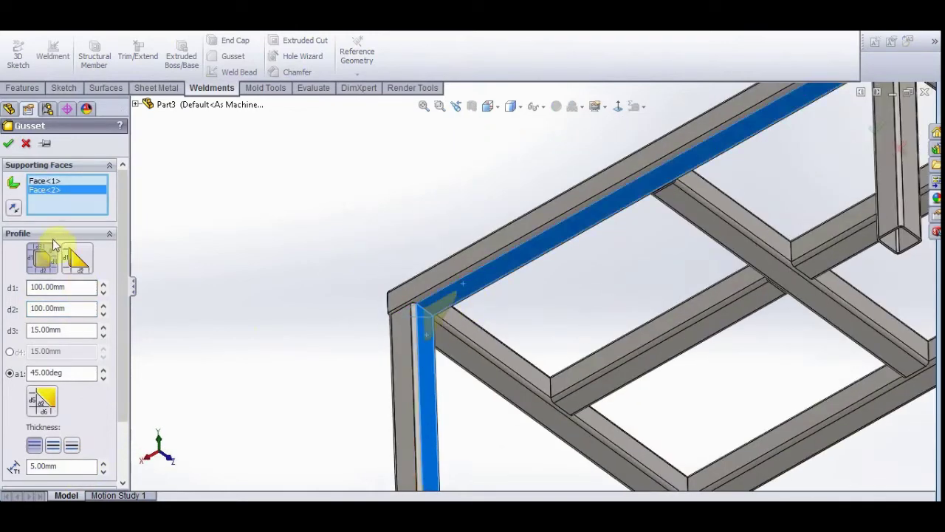
right_click(584, 304)
scroll(596, 302, up, 5)
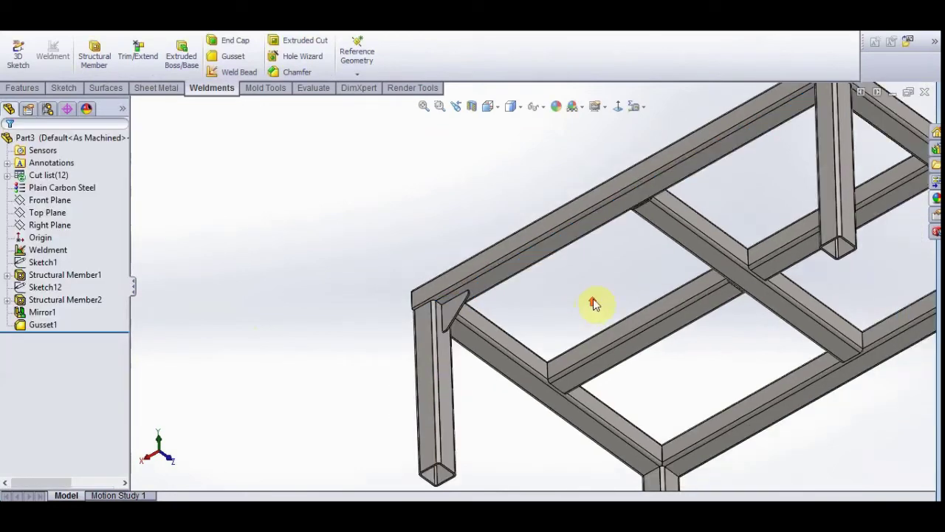
middle_drag(599, 306, 626, 345)
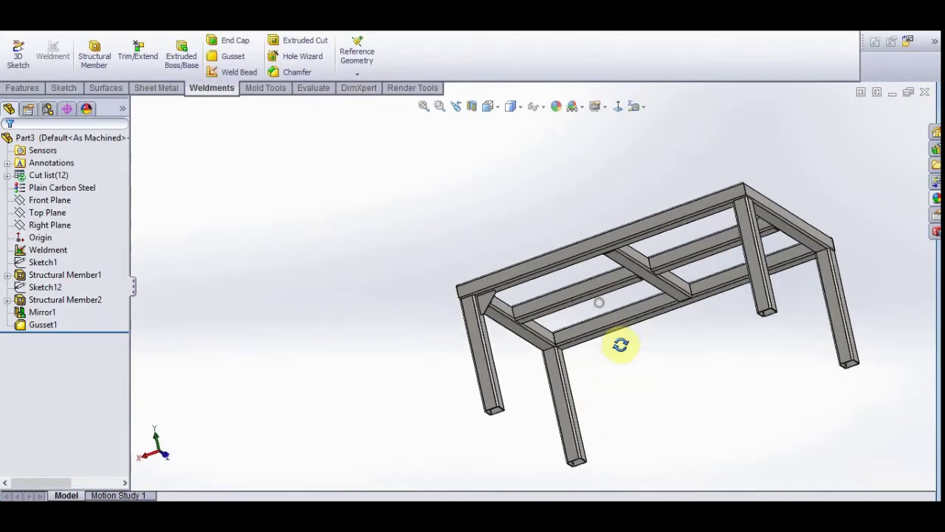
- Add Gusset2 linking another leg face to the top beam face at a second corner
click(229, 58)
scroll(713, 232, up, 5)
middle_drag(760, 238, 771, 210)
scroll(771, 210, up, 2)
click(713, 202)
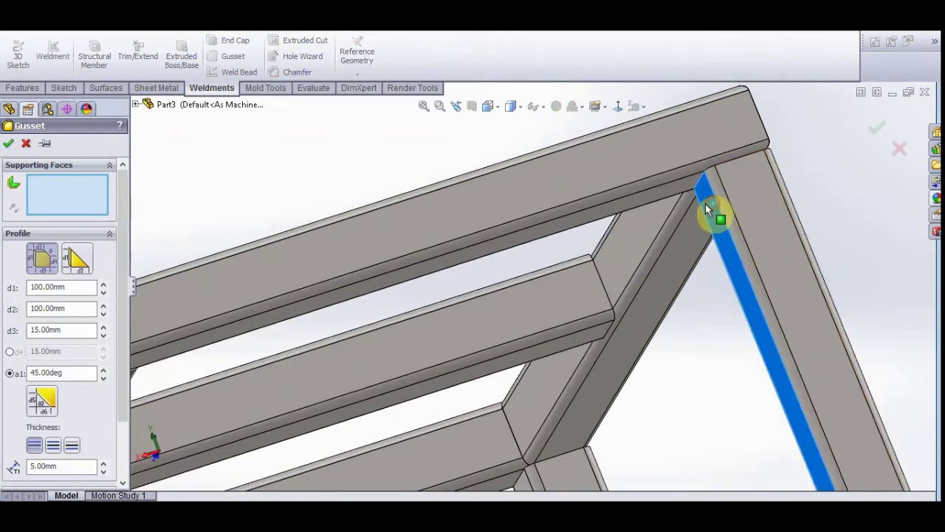
click(663, 194)
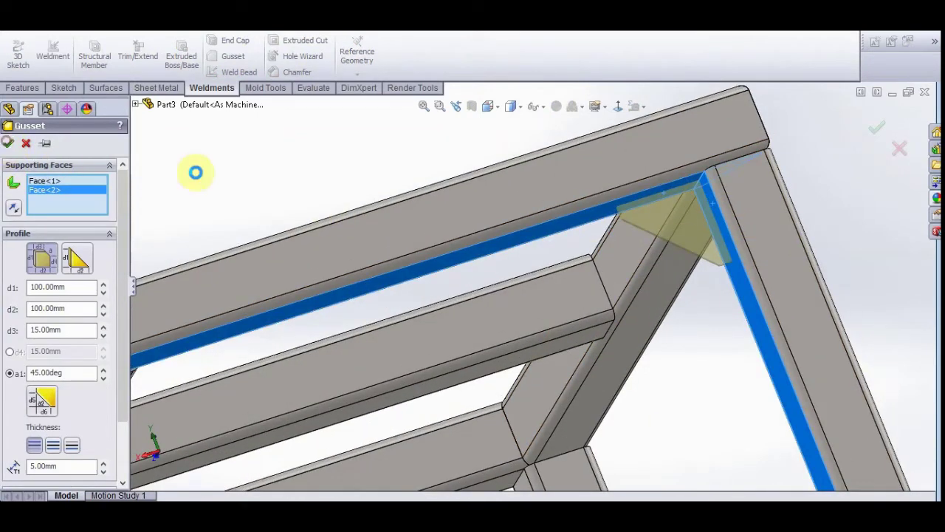
key(Return)
scroll(658, 222, down, 3)
mouse_move(658, 222)
middle_down()
mouse_move(673, 261)
mouse_move(666, 277)
middle_up()
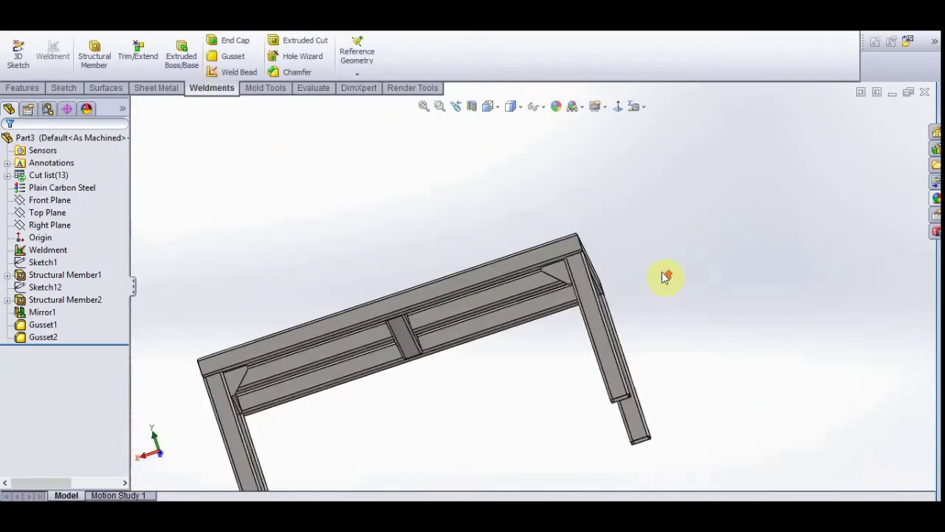
mouse_move(559, 370)
middle_down()
mouse_move(584, 376)
mouse_move(490, 416)
mouse_move(596, 279)
middle_up()
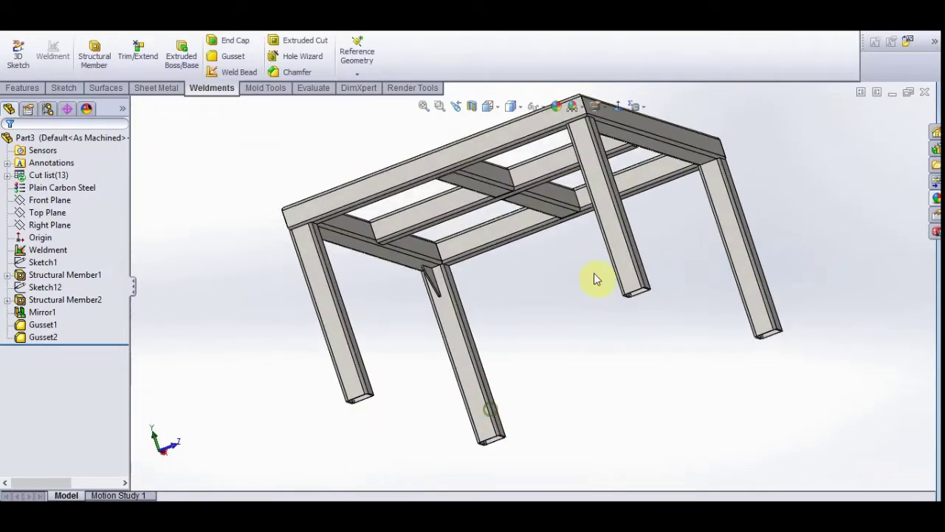
- Add a third gusset bracing a leg face to the adjoining crossbar face
click(234, 57)
scroll(359, 312, down, 4)
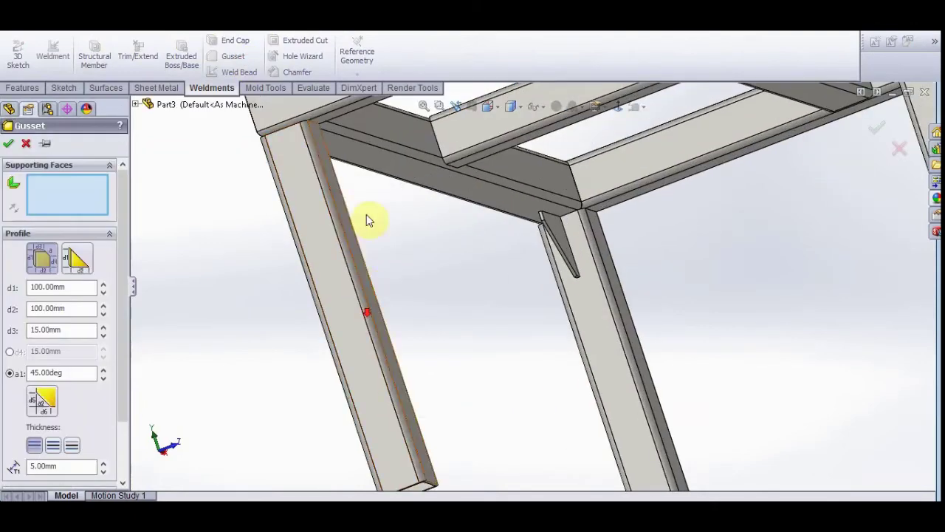
click(330, 174)
scroll(330, 175, up, 3)
scroll(390, 190, down, 3)
scroll(418, 218, down, 2)
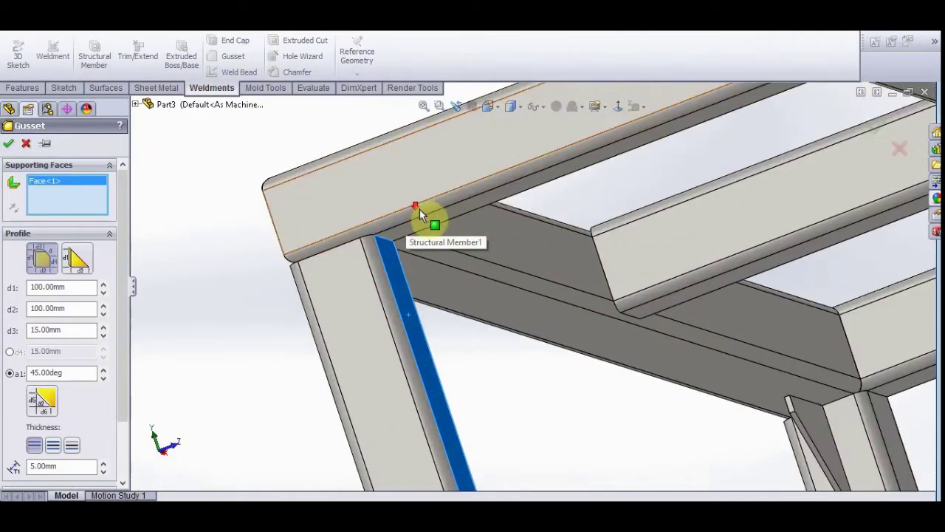
click(420, 230)
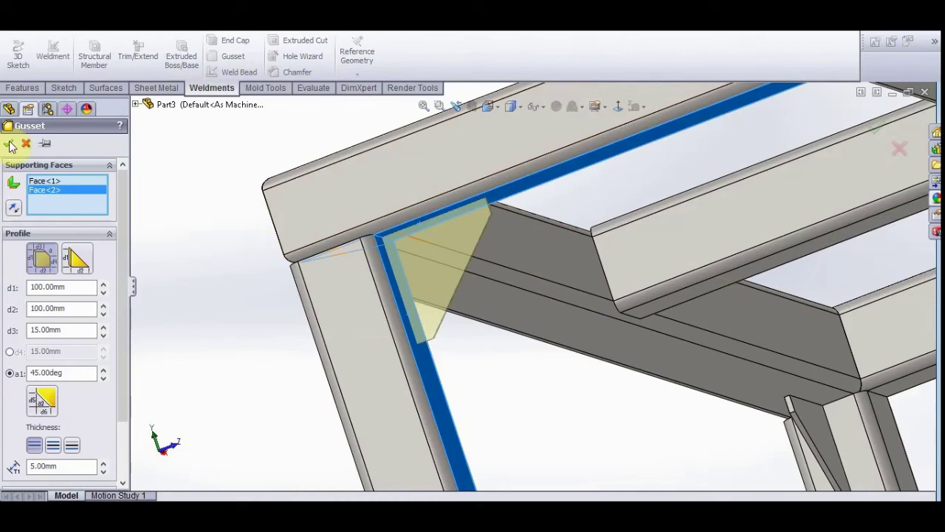
click(8, 144)
scroll(506, 281, up, 3)
scroll(623, 280, up, 3)
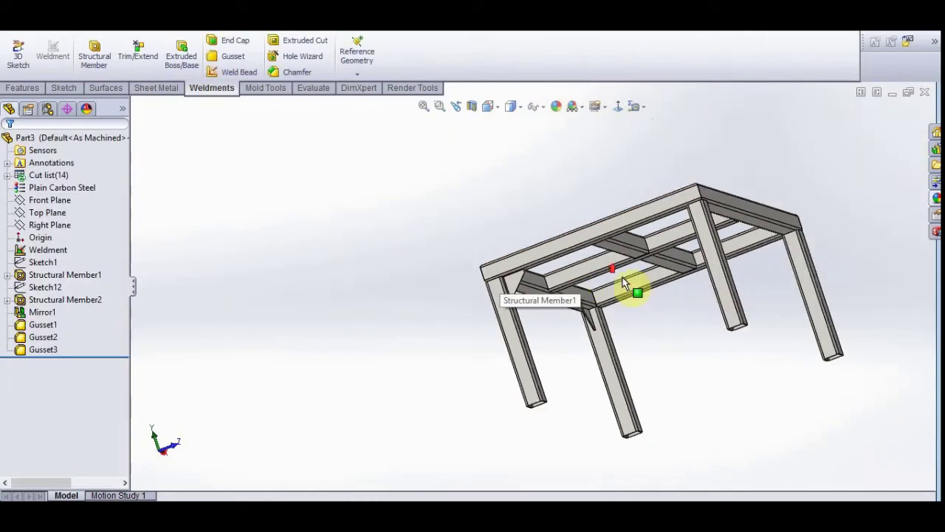
mouse_move(624, 281)
middle_down()
mouse_move(697, 278)
mouse_move(722, 258)
mouse_move(612, 294)
mouse_move(635, 293)
middle_up()
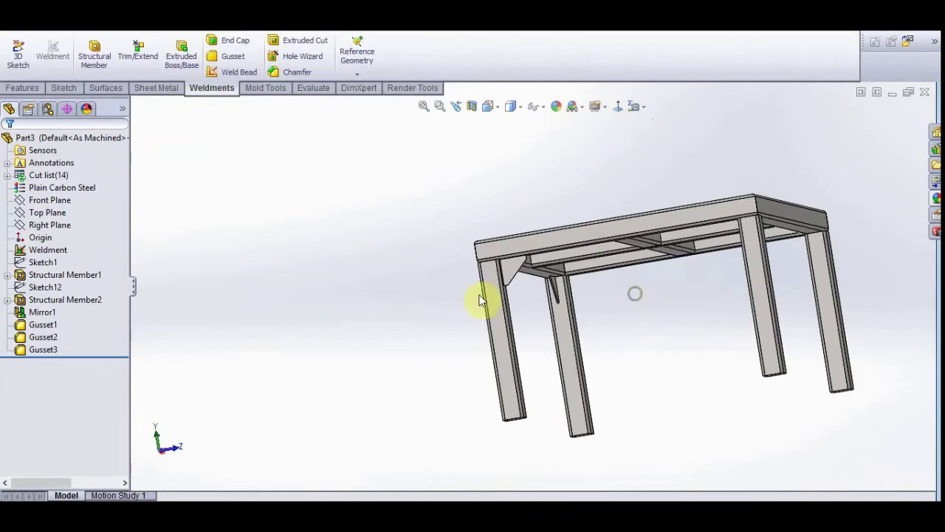
- Add a fourth gusset between a leg face and the top beam face
click(233, 56)
mouse_move(812, 214)
middle_down()
mouse_move(825, 206)
mouse_move(802, 205)
mouse_move(823, 200)
mouse_move(829, 182)
middle_up()
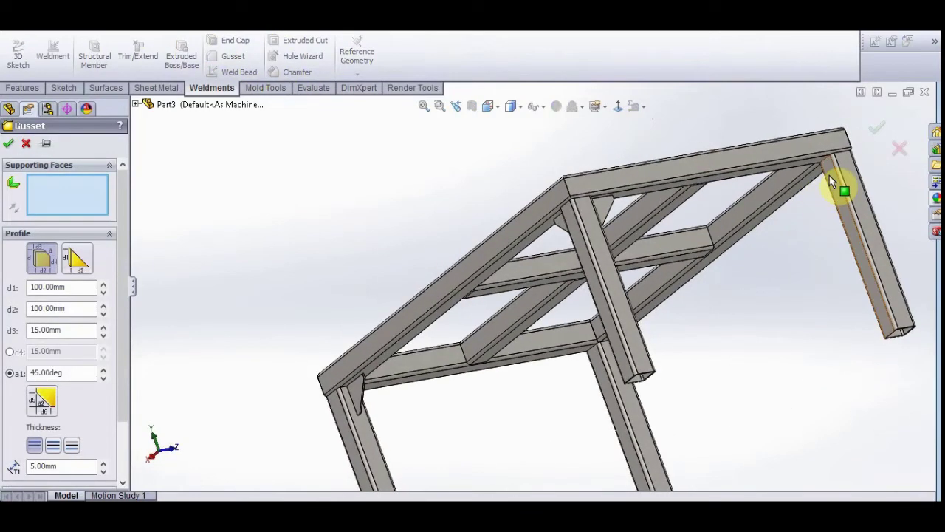
click(830, 177)
scroll(809, 177, down, 4)
click(468, 240)
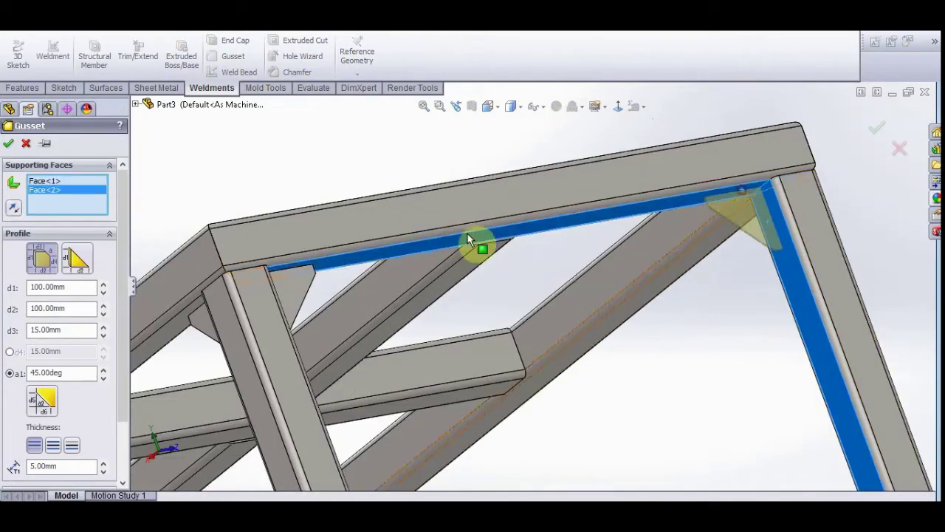
click(7, 145)
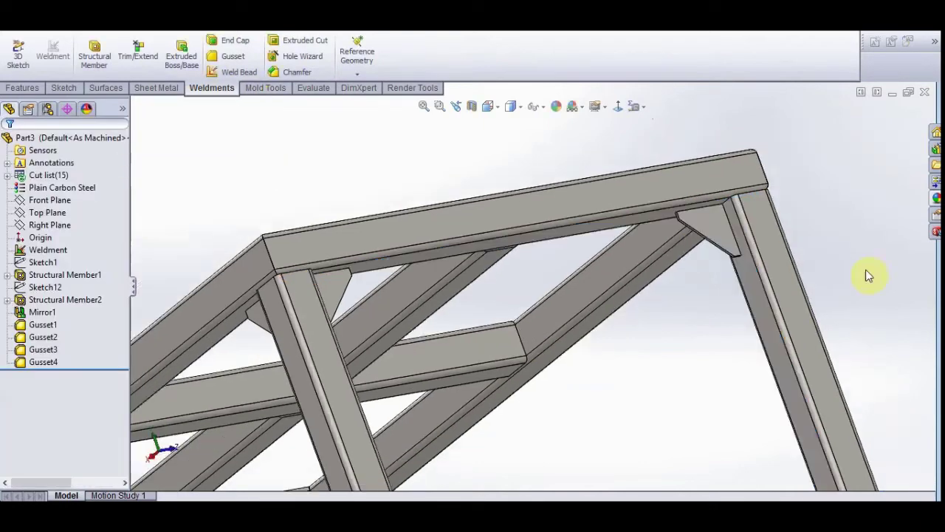
mouse_move(865, 274)
middle_down()
mouse_move(813, 273)
mouse_move(717, 336)
mouse_move(627, 327)
middle_up()
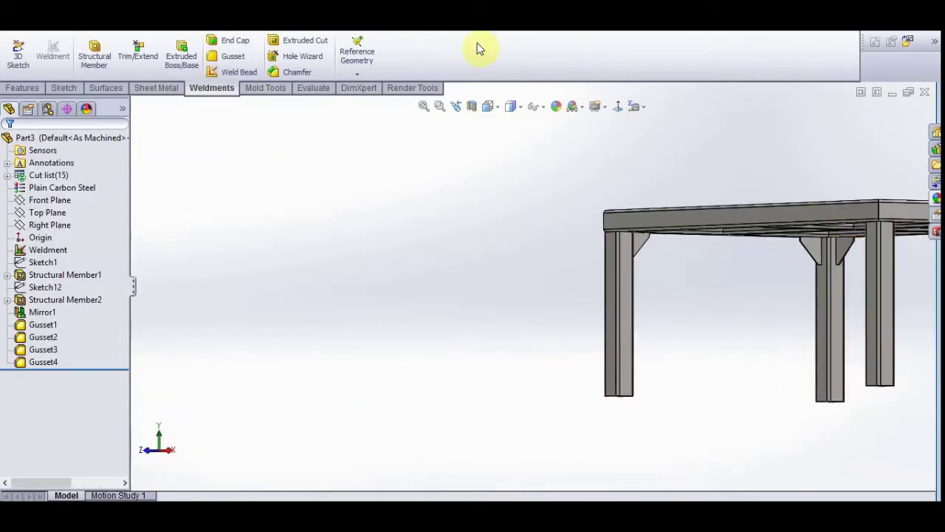
- Add a corner gusset joining the left leg face to the top beam underside
click(213, 59)
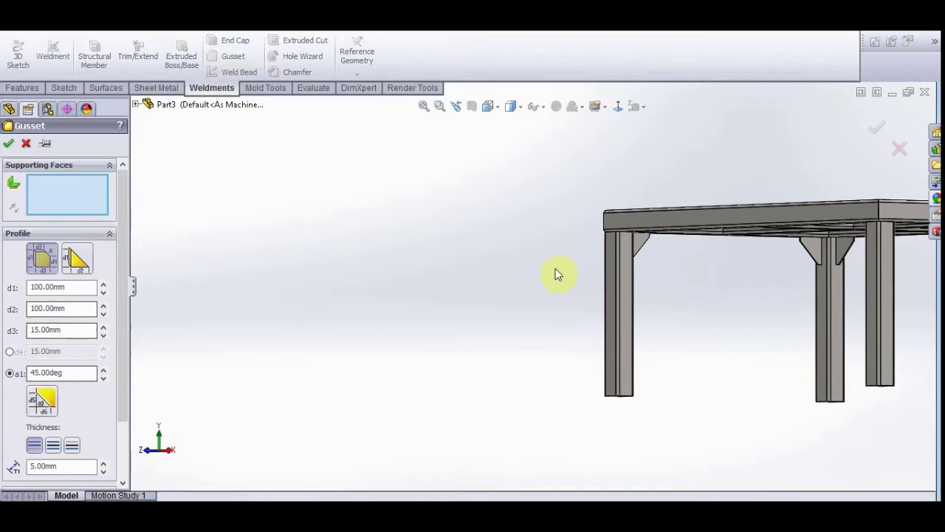
scroll(591, 269, down, 4)
click(519, 292)
mouse_move(544, 285)
middle_down()
mouse_move(617, 241)
mouse_move(611, 245)
middle_up()
click(567, 291)
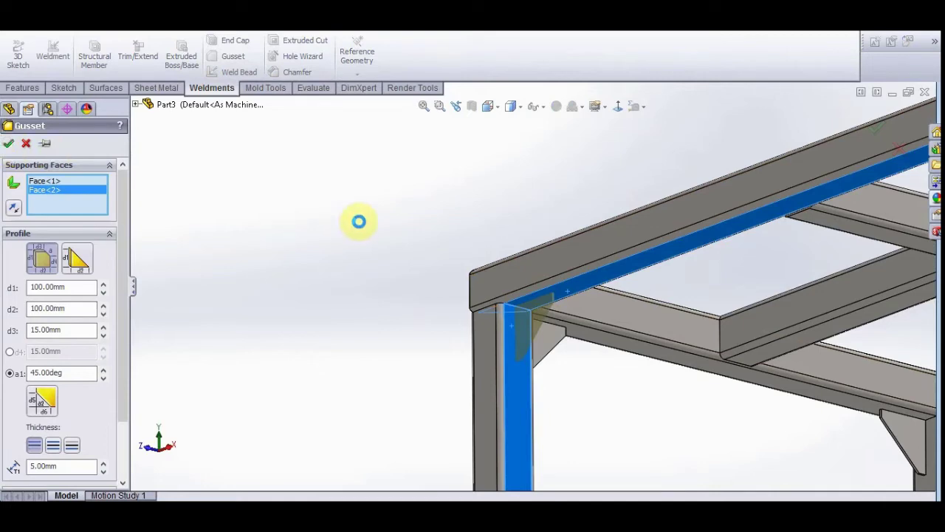
scroll(414, 259, up, 5)
middle_drag(413, 260, 765, 317)
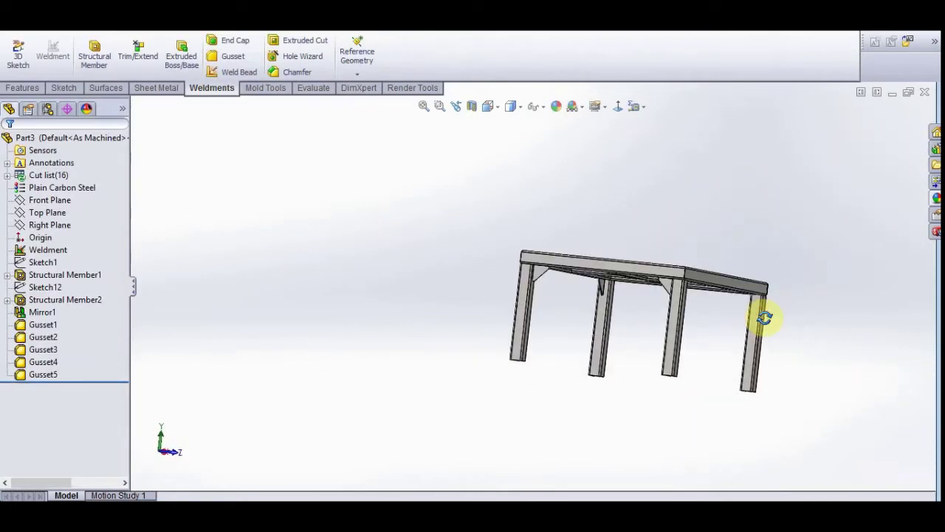
scroll(767, 321, down, 4)
- Add a corner gusset joining the right leg face to the top beam underside
click(233, 56)
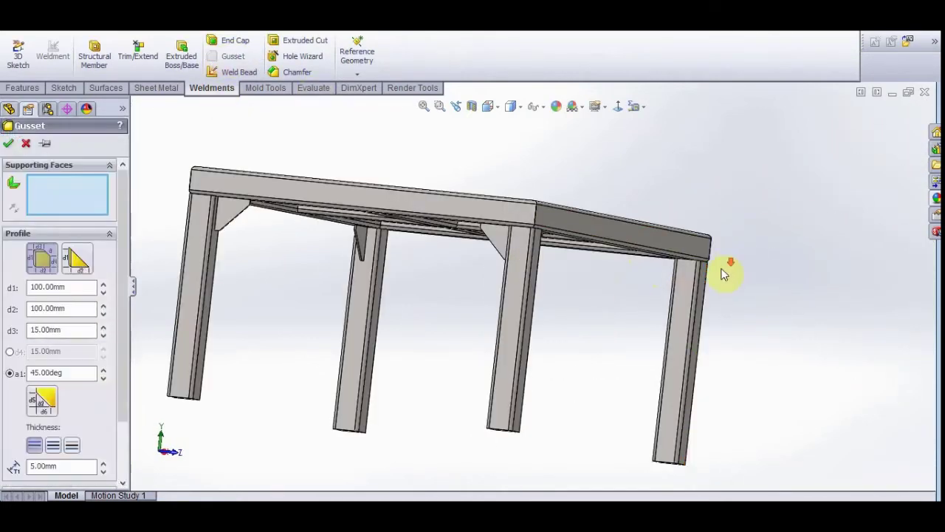
scroll(709, 280, down, 3)
click(648, 285)
middle_drag(648, 283, 633, 257)
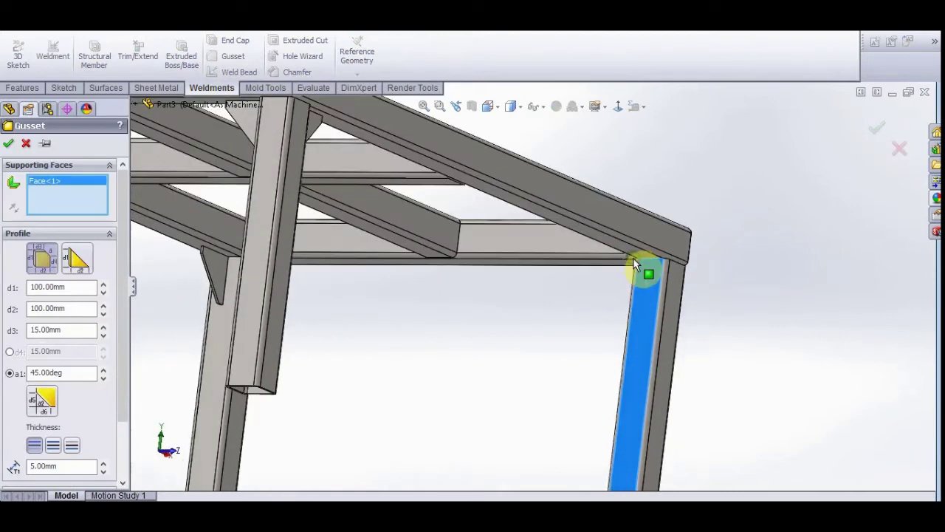
click(640, 256)
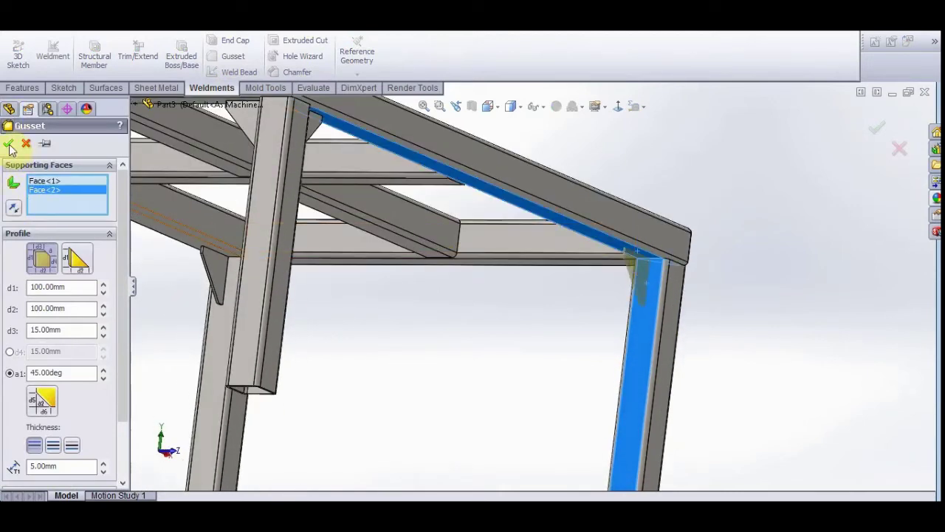
right_click(366, 196)
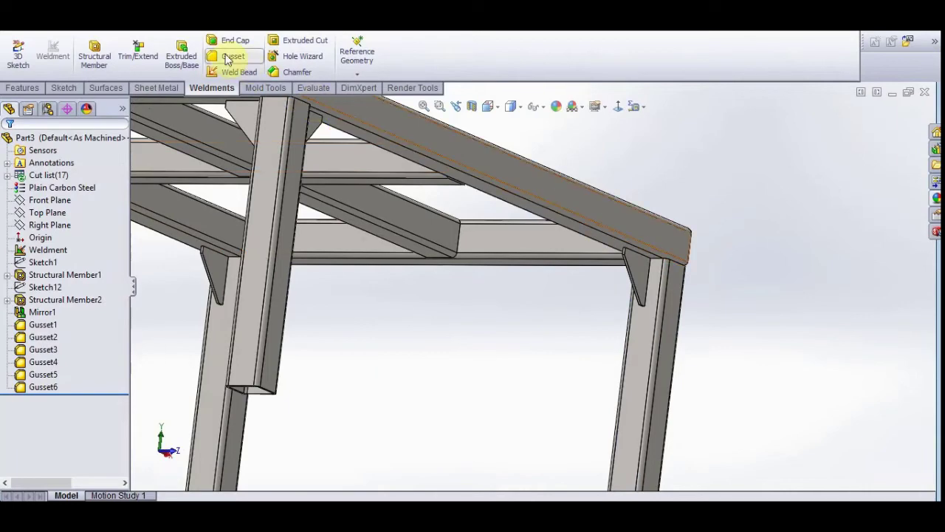
- Add Gusset7 bracing the front leg face to the side rail face
click(233, 56)
mouse_move(635, 280)
middle_down()
mouse_move(675, 299)
mouse_move(389, 316)
mouse_move(672, 314)
mouse_move(628, 316)
mouse_move(563, 302)
middle_up()
scroll(470, 296, down, 3)
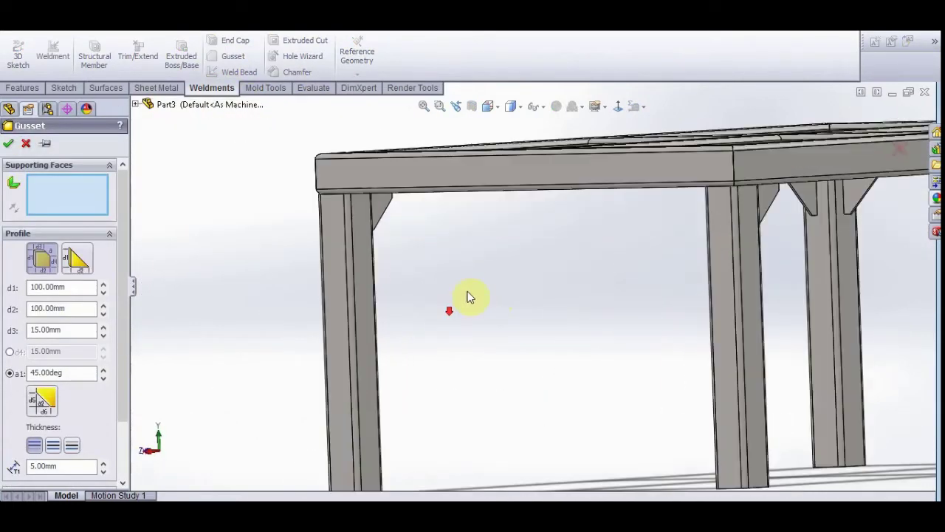
click(367, 233)
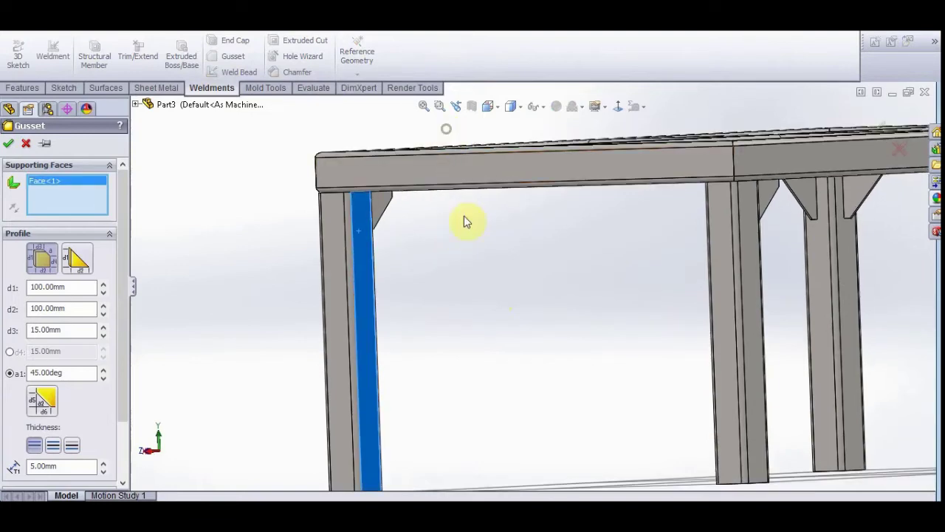
scroll(465, 219, up, 3)
middle_drag(549, 306, 501, 225)
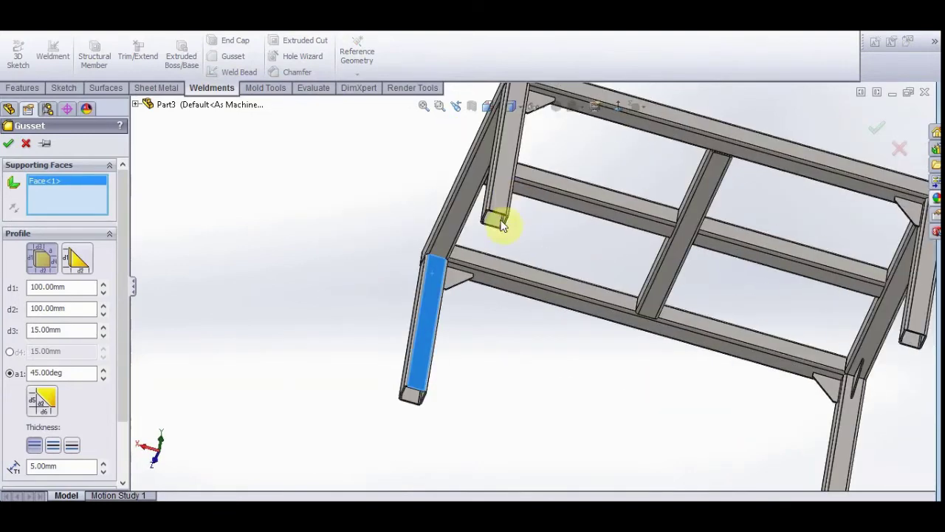
click(445, 246)
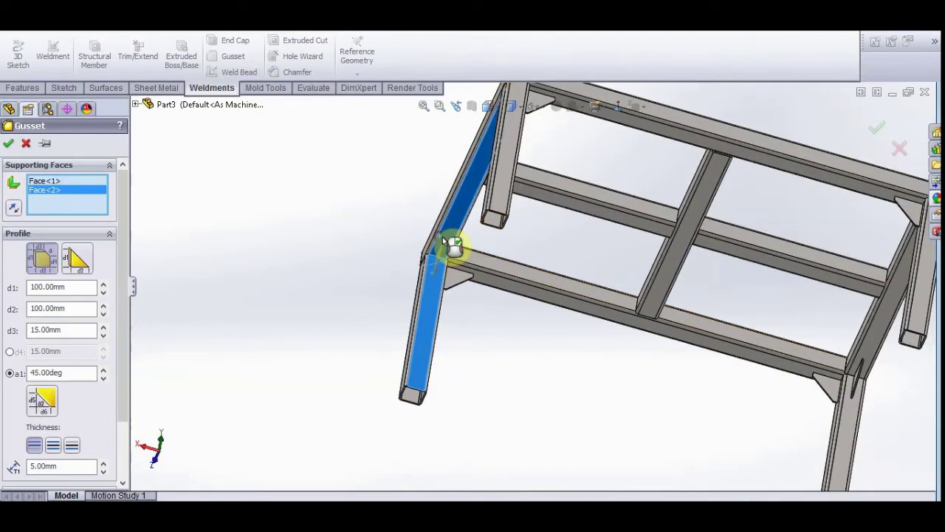
click(13, 148)
scroll(502, 271, up, 3)
mouse_move(512, 274)
middle_down()
mouse_move(635, 280)
mouse_move(667, 211)
middle_up()
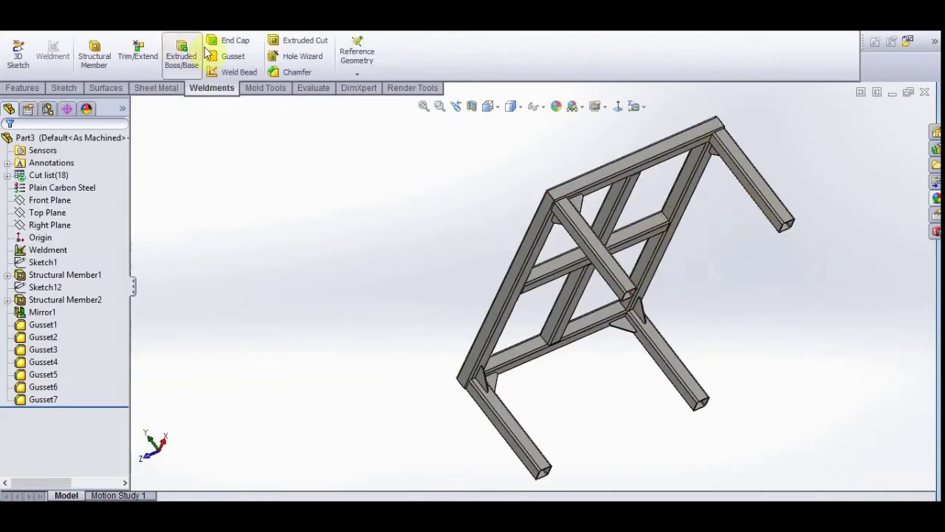
- Add Gusset8 at the last leg-to-beam corner and inspect all the gussets
click(233, 56)
scroll(724, 143, down, 2)
scroll(724, 143, down, 2)
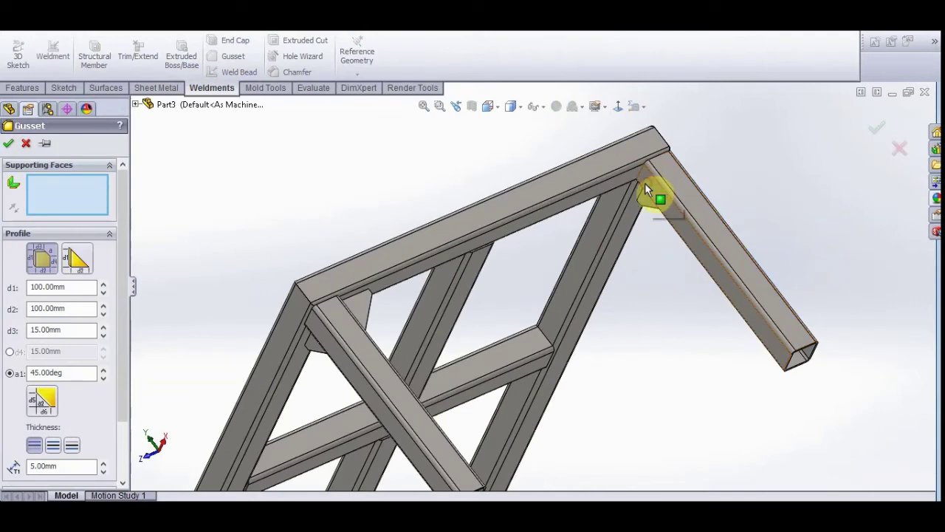
click(645, 183)
click(622, 190)
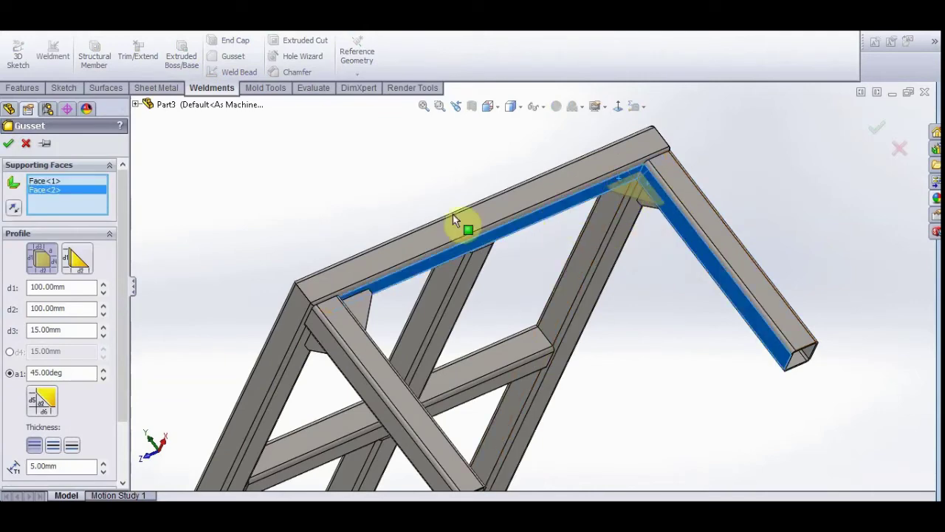
click(9, 144)
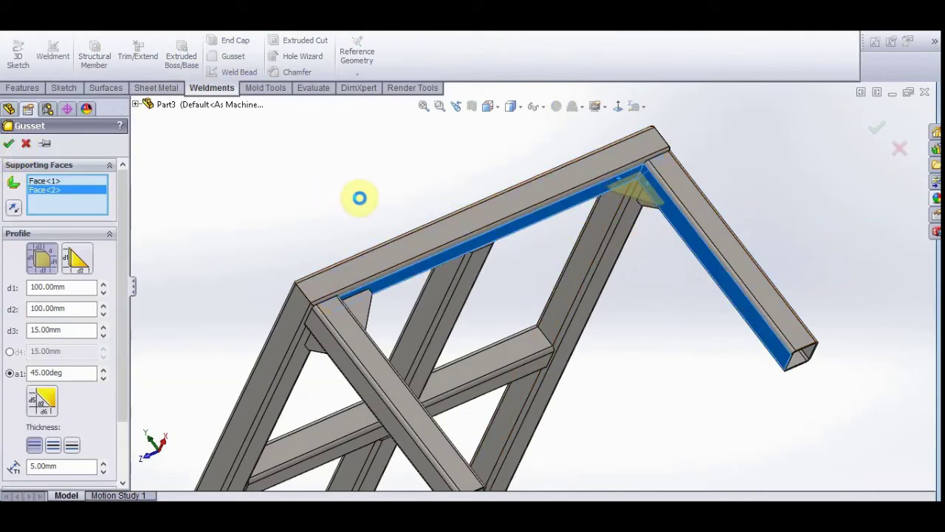
scroll(546, 296, up, 3)
mouse_move(538, 349)
middle_down()
mouse_move(528, 327)
mouse_move(551, 338)
mouse_move(512, 286)
mouse_move(551, 310)
mouse_move(540, 214)
mouse_move(539, 305)
mouse_move(405, 250)
middle_up()
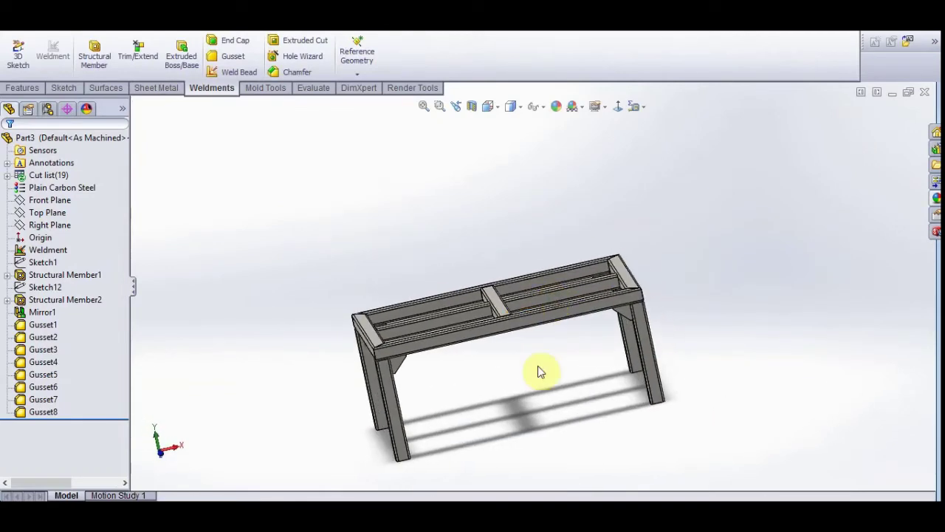
- Apply the Blue colour appearance from the appearance library to the whole frame
mouse_move(538, 366)
middle_down()
mouse_move(496, 370)
mouse_move(519, 354)
mouse_move(502, 344)
mouse_move(494, 366)
middle_up()
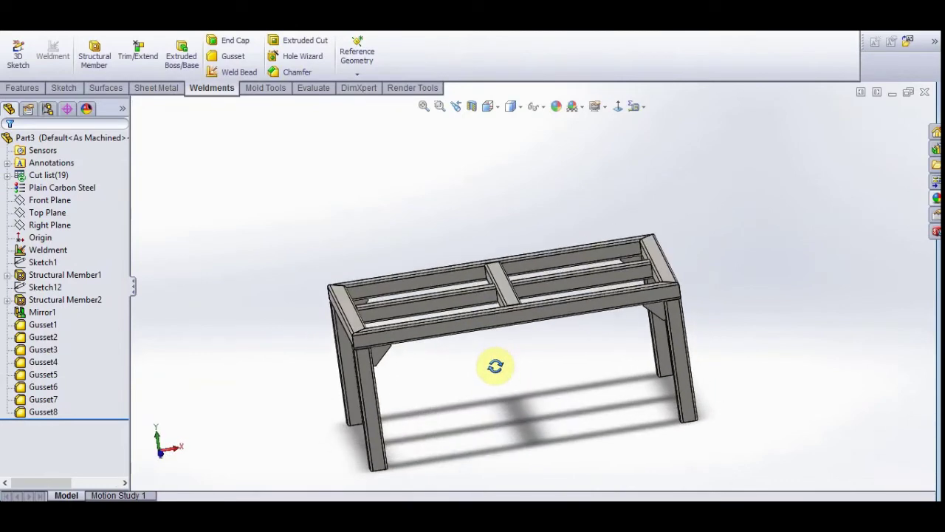
click(935, 200)
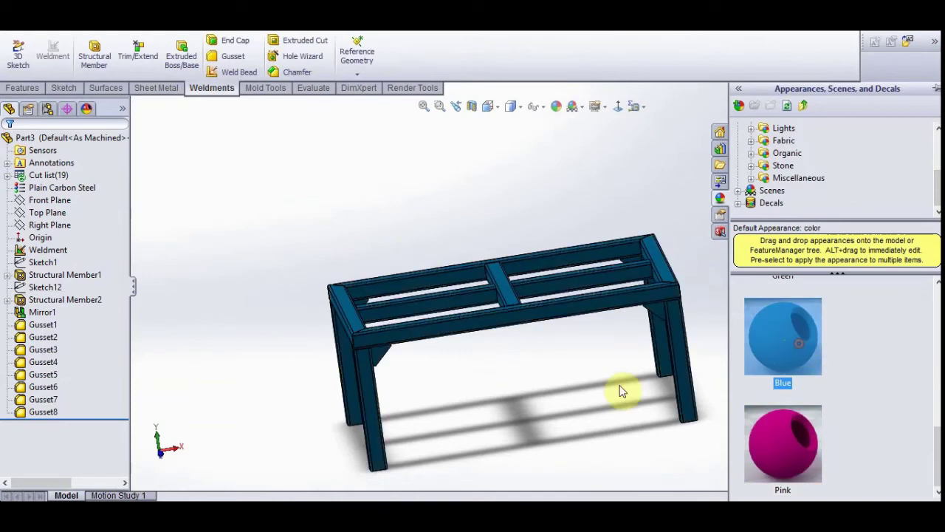
drag(802, 349, 618, 389)
mouse_move(480, 350)
middle_down()
mouse_move(476, 372)
mouse_move(487, 198)
mouse_move(485, 348)
middle_up()
scroll(537, 198, down, 3)
- Start a new sketch on the tube's end face and view it normal to the screen
scroll(416, 256, down, 3)
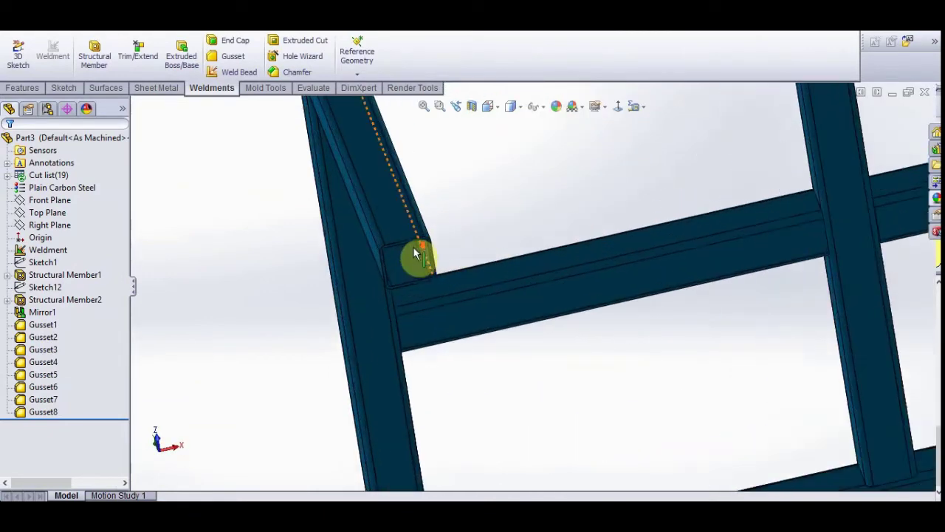
scroll(453, 248, down, 2)
scroll(481, 270, down, 3)
click(476, 256)
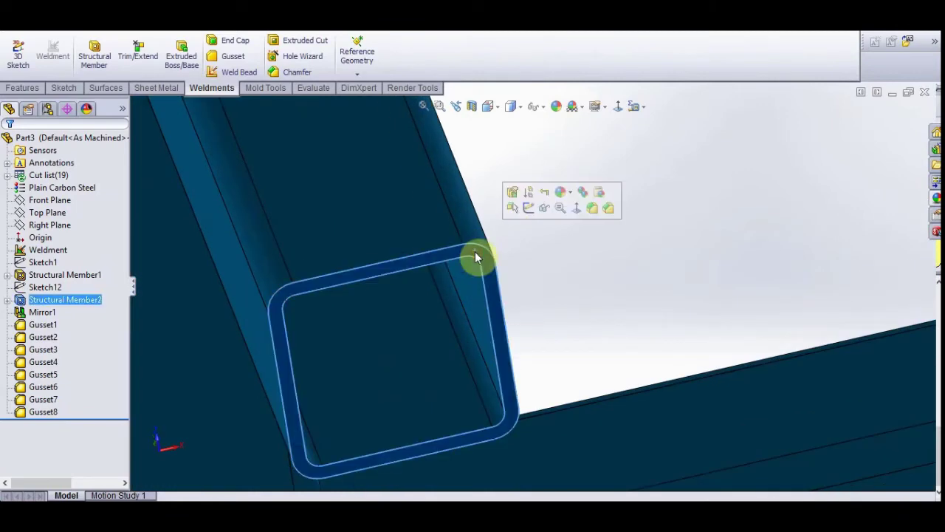
click(532, 207)
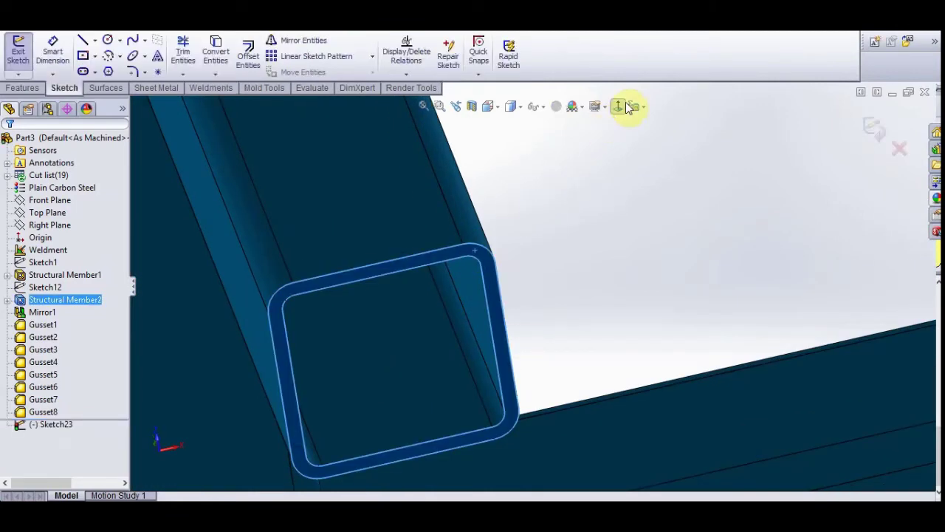
click(618, 106)
scroll(686, 310, up, 3)
scroll(439, 358, down, 1)
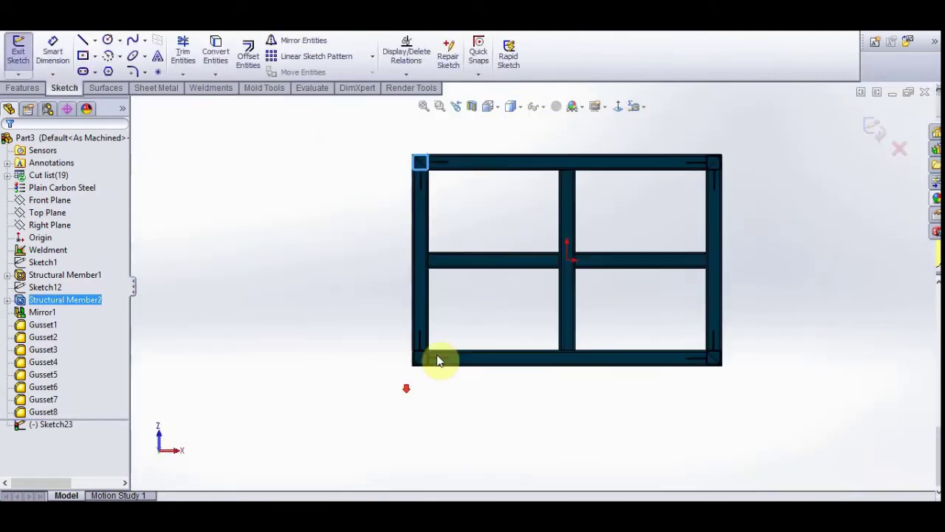
- Draw a centre rectangle on the top-left leg corner and dimension its height to 150 mm
click(82, 55)
scroll(421, 164, down, 2)
scroll(446, 185, down, 3)
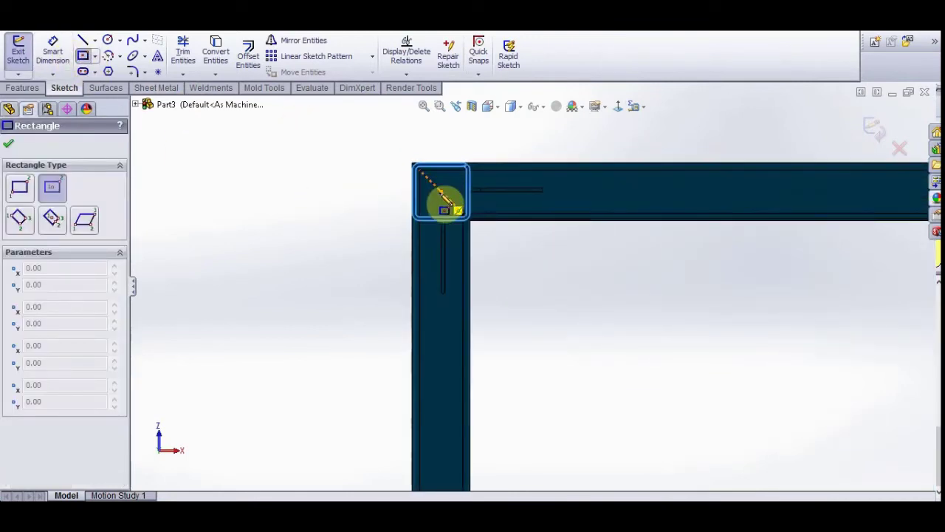
click(441, 191)
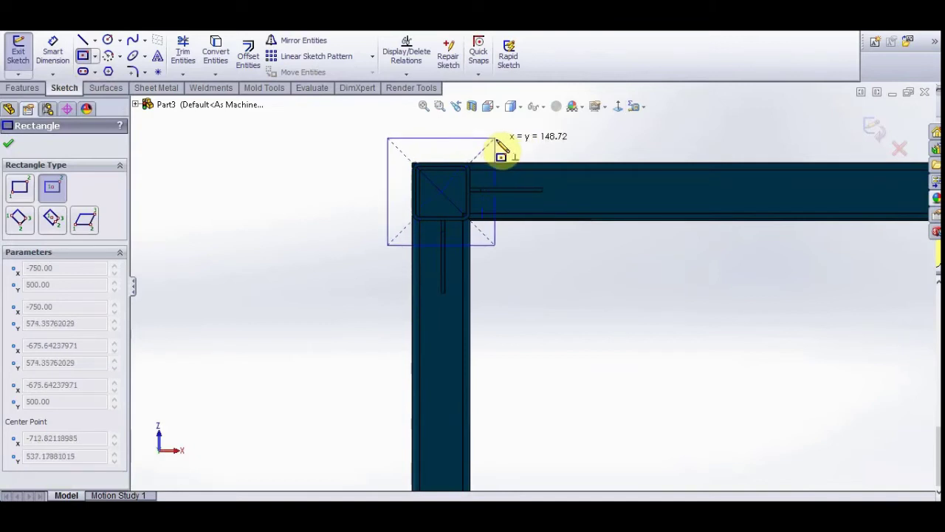
click(496, 138)
key(Escape)
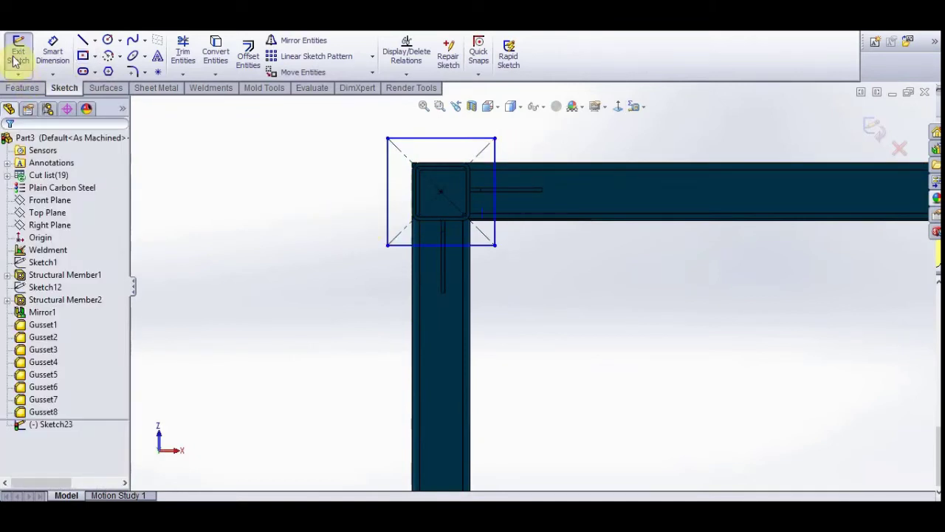
click(52, 50)
click(387, 210)
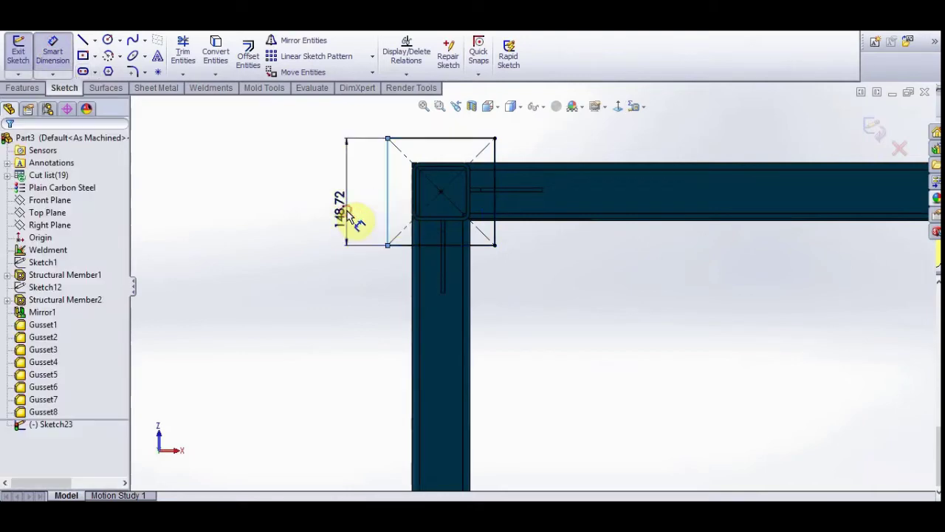
click(353, 219)
text(200)
key(Return)
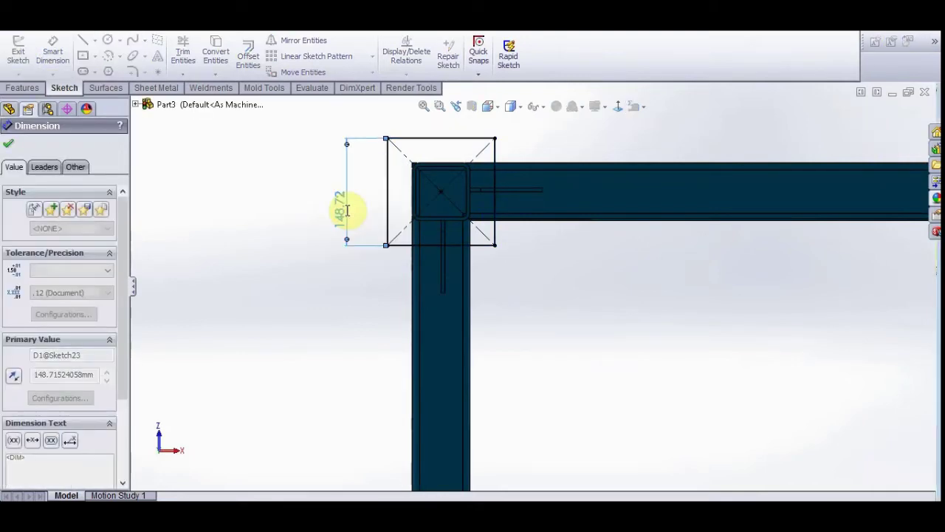
scroll(610, 448, up, 3)
scroll(612, 443, up, 2)
scroll(599, 399, down, 3)
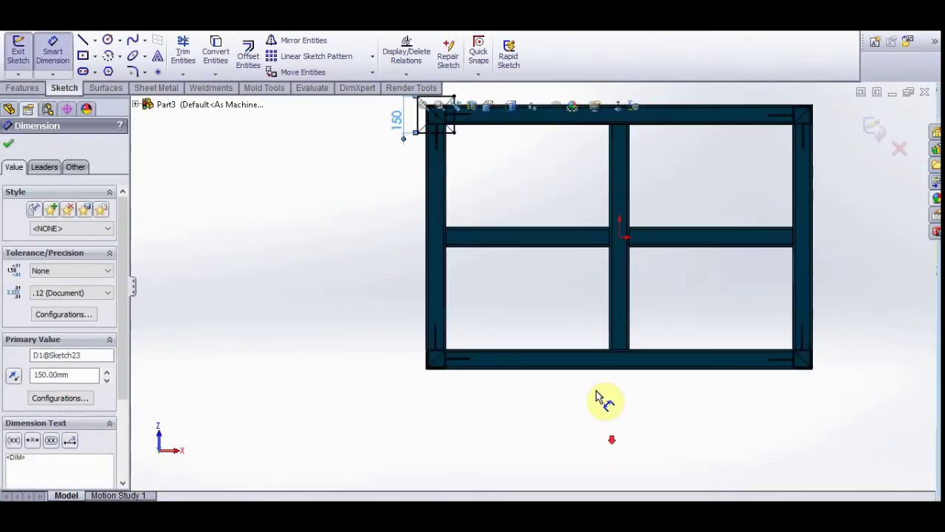
- Draw a 150 x 150 mm centre square on the bottom-left frame corner
click(82, 56)
scroll(443, 362, down, 4)
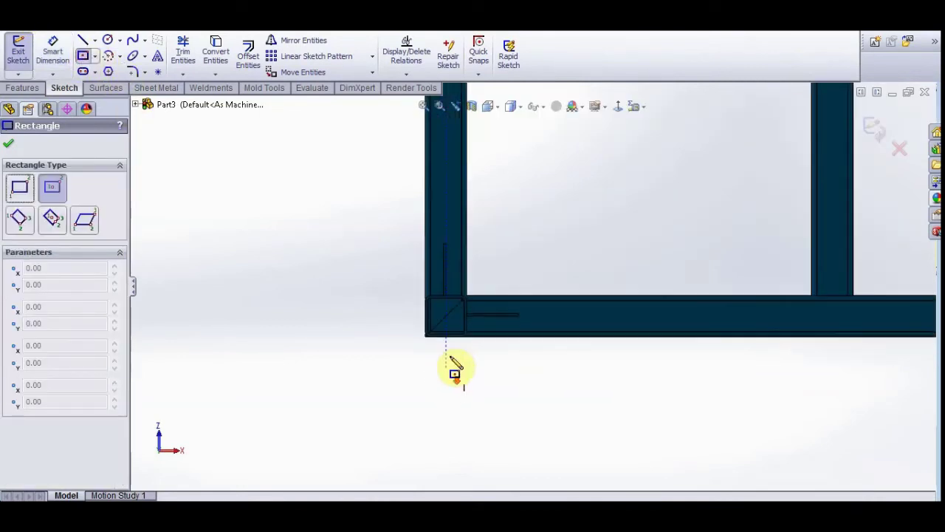
scroll(437, 341, down, 2)
click(458, 304)
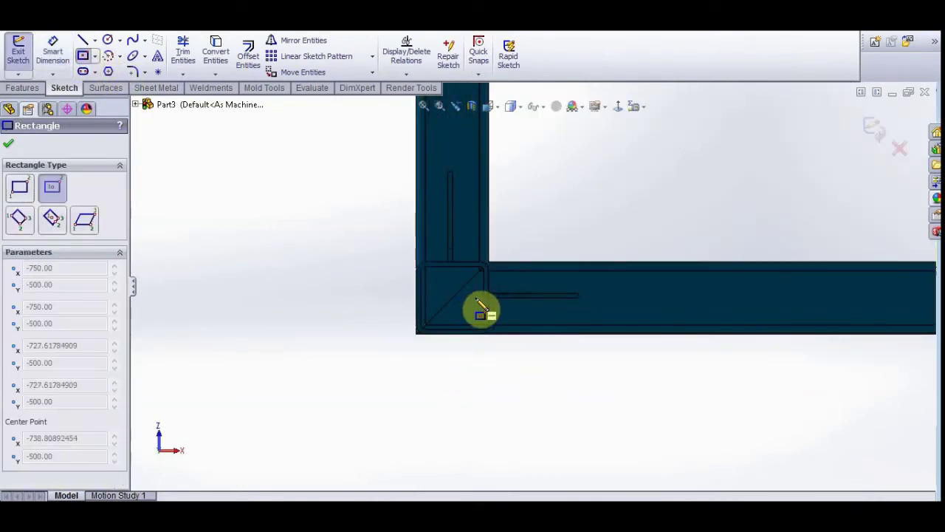
scroll(502, 273, up, 1)
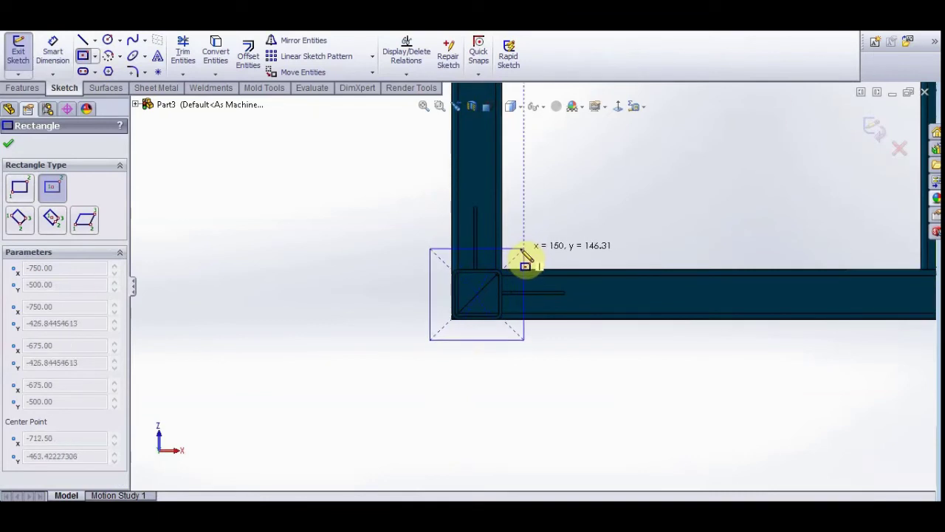
click(523, 250)
key(Escape)
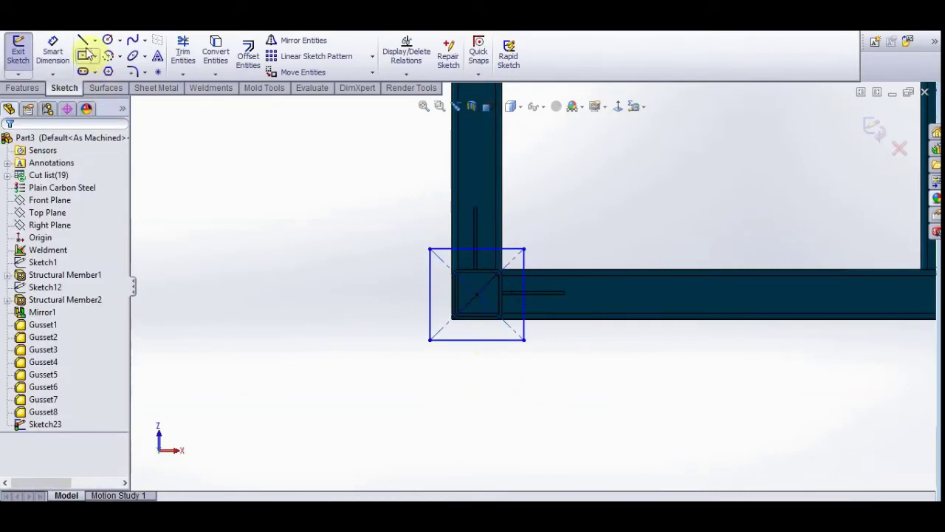
click(52, 50)
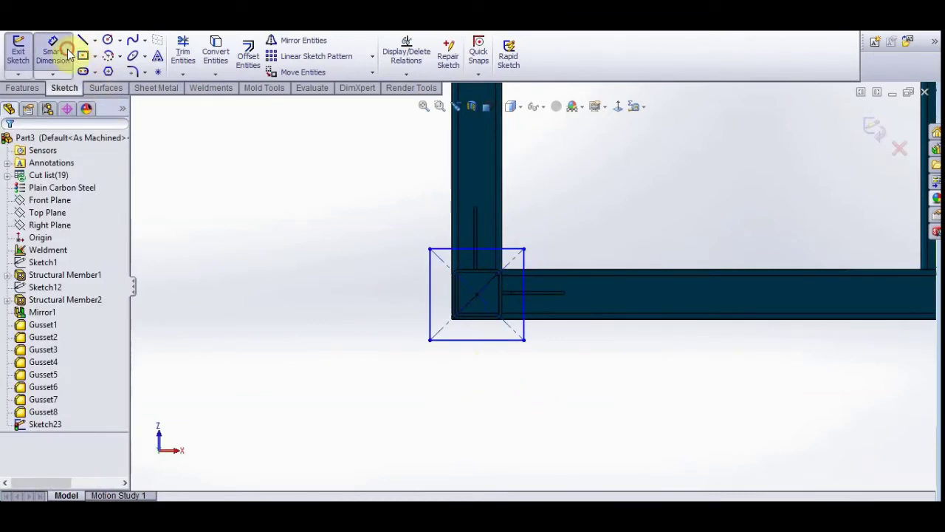
click(410, 301)
click(407, 295)
key(Return)
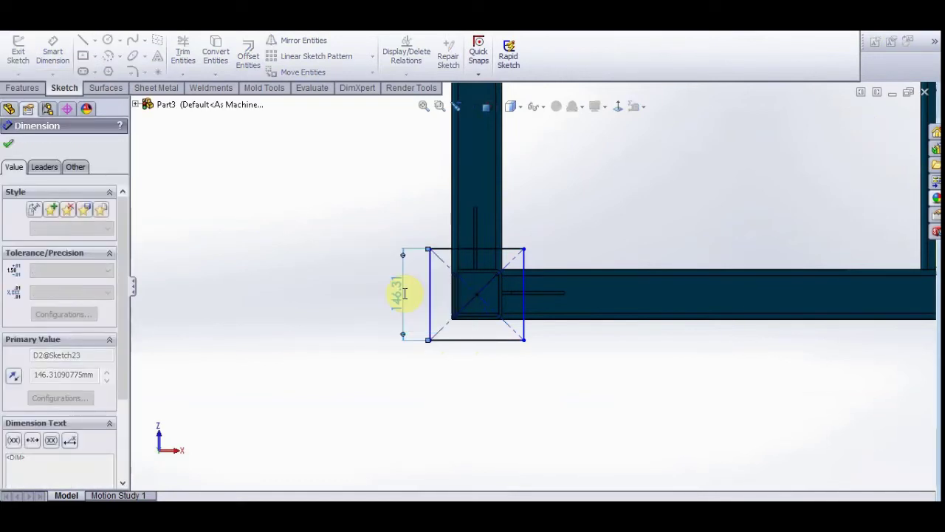
click(443, 245)
click(416, 211)
text(150)
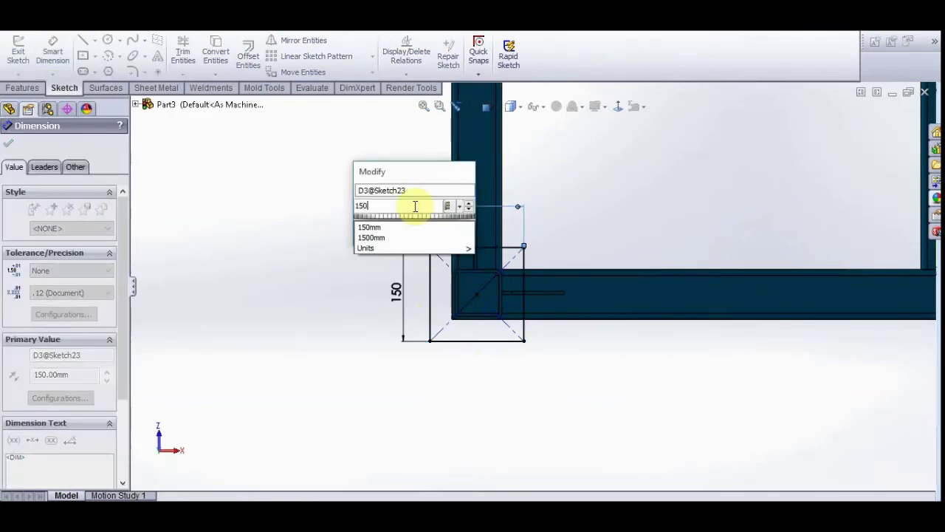
key(Return)
scroll(664, 354, up, 3)
scroll(709, 317, up, 3)
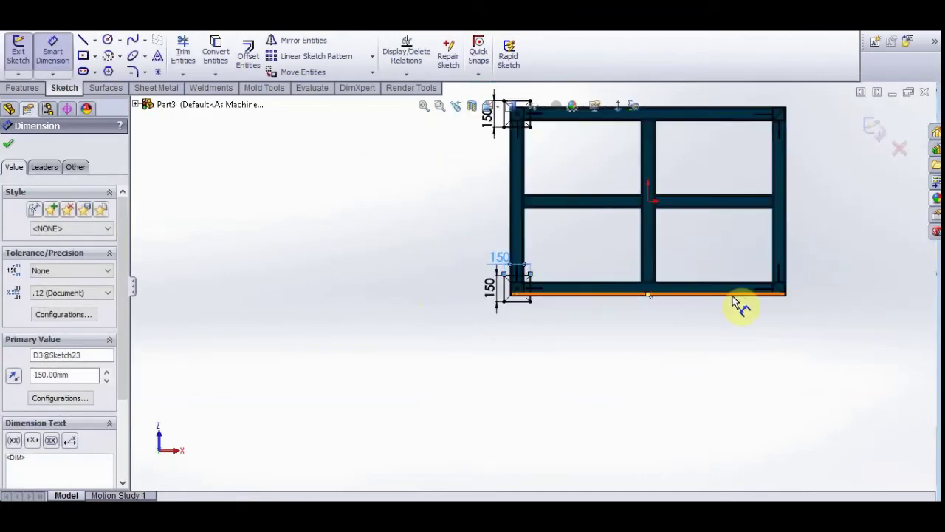
scroll(735, 302, up, 1)
scroll(754, 288, down, 1)
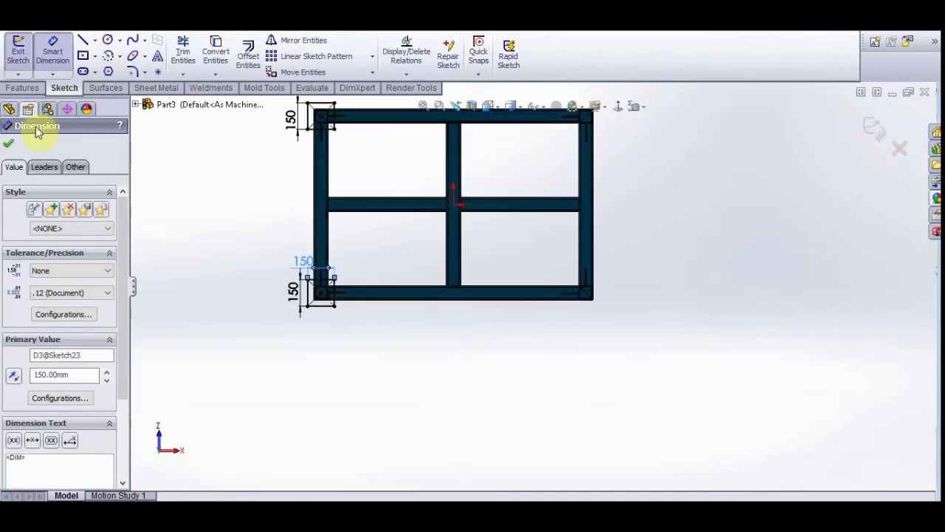
- Add a 150 mm centre square on the bottom-right frame corner
click(86, 59)
scroll(590, 288, down, 3)
scroll(580, 308, down, 2)
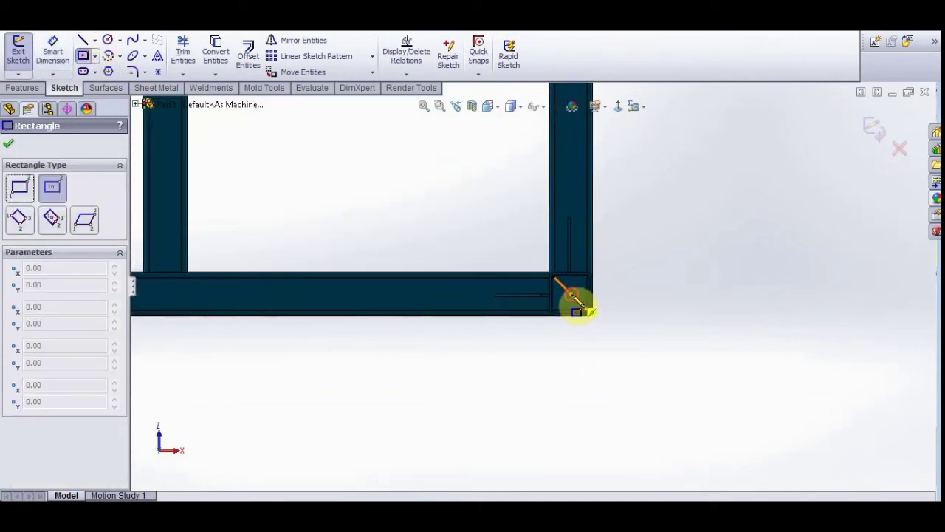
click(571, 293)
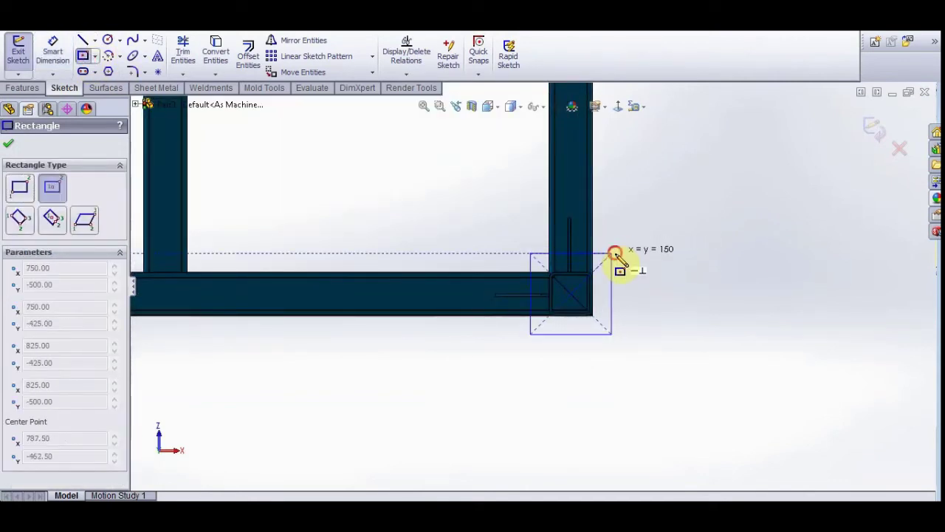
click(615, 254)
key(Escape)
click(53, 50)
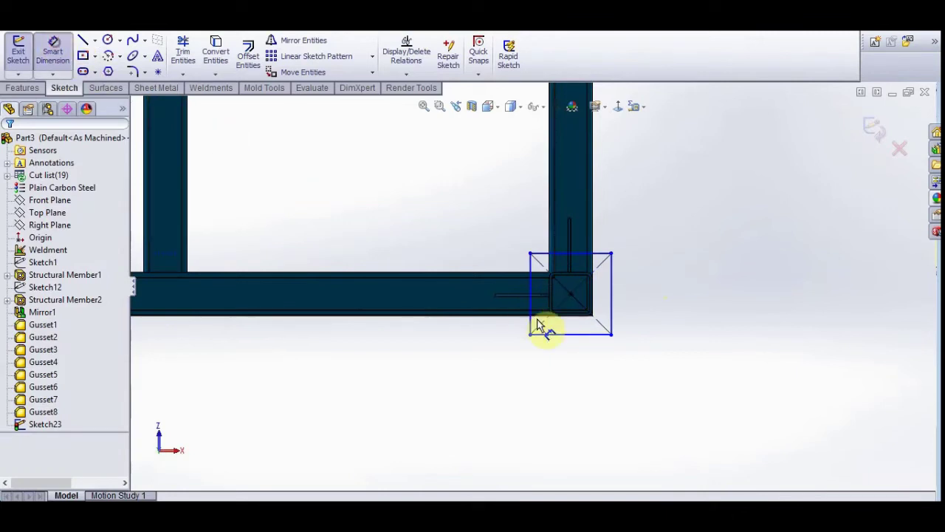
click(530, 283)
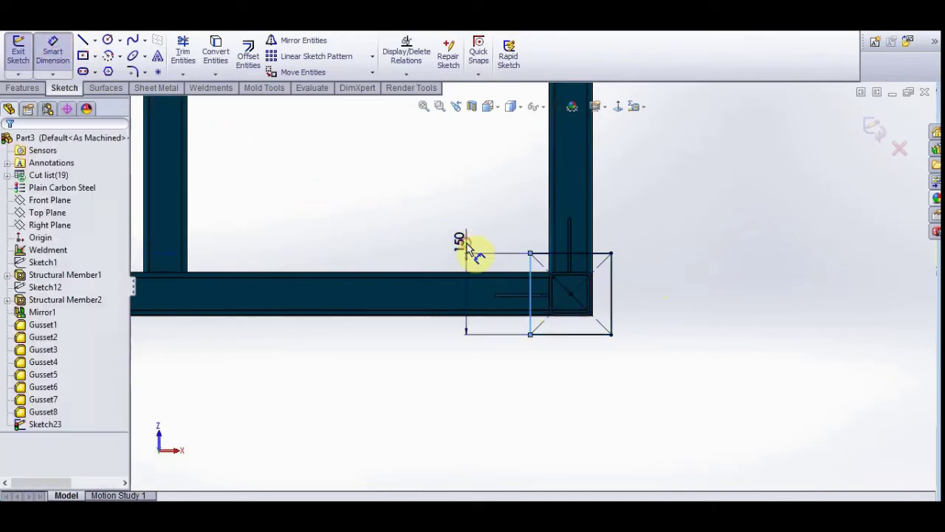
click(466, 250)
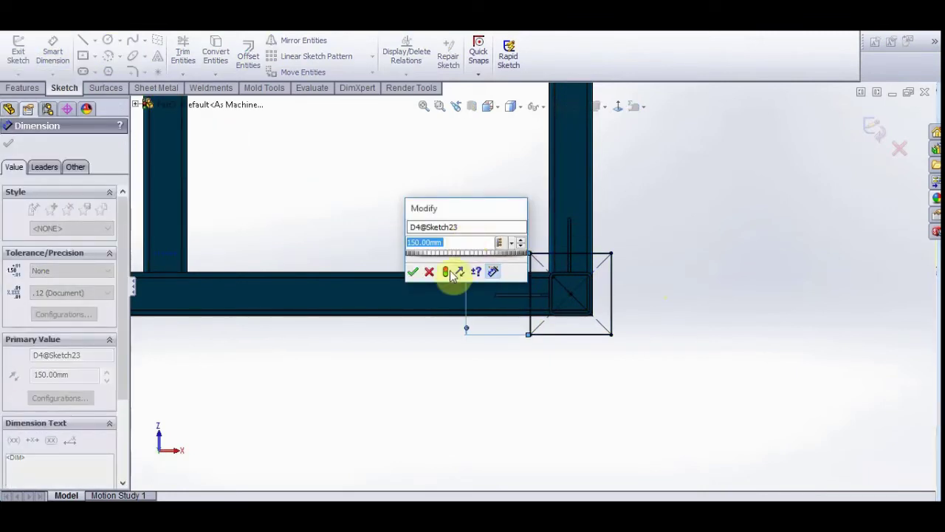
click(413, 271)
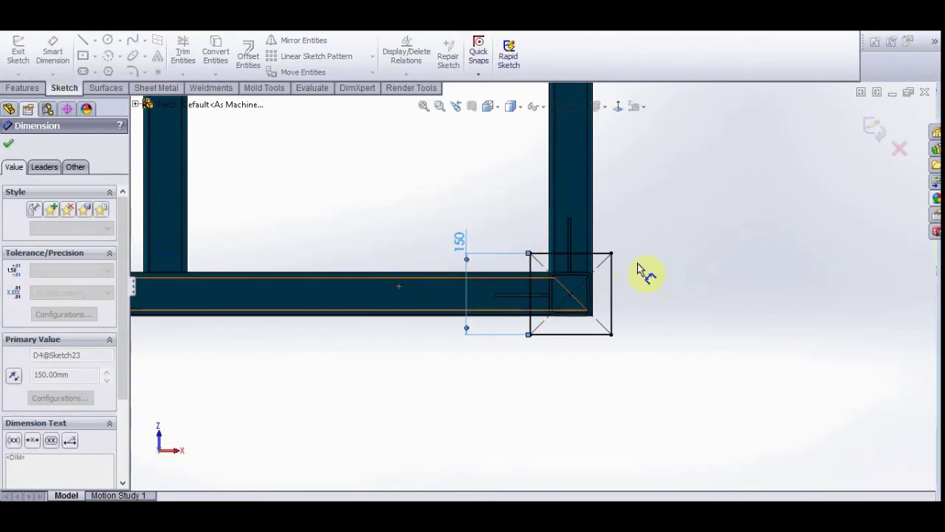
scroll(667, 253, up, 2)
scroll(666, 253, up, 3)
scroll(509, 189, up, 1)
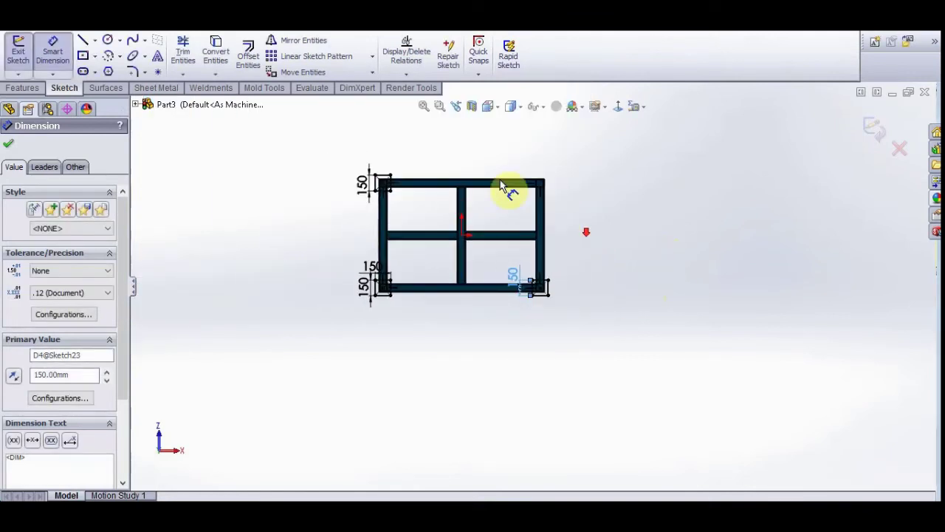
scroll(570, 245, down, 4)
scroll(442, 141, up, 1)
scroll(434, 135, down, 3)
scroll(492, 215, down, 1)
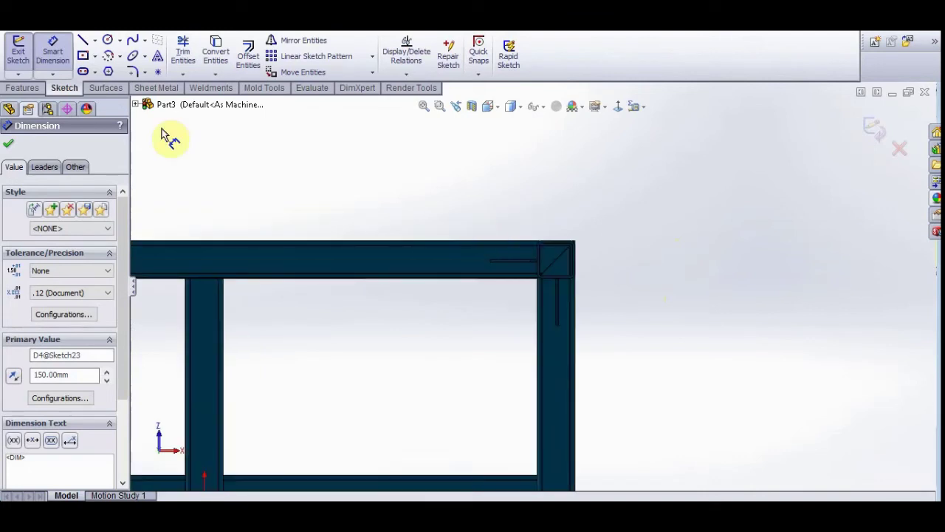
- Add a 150 mm centre square on the top-right frame corner
click(83, 55)
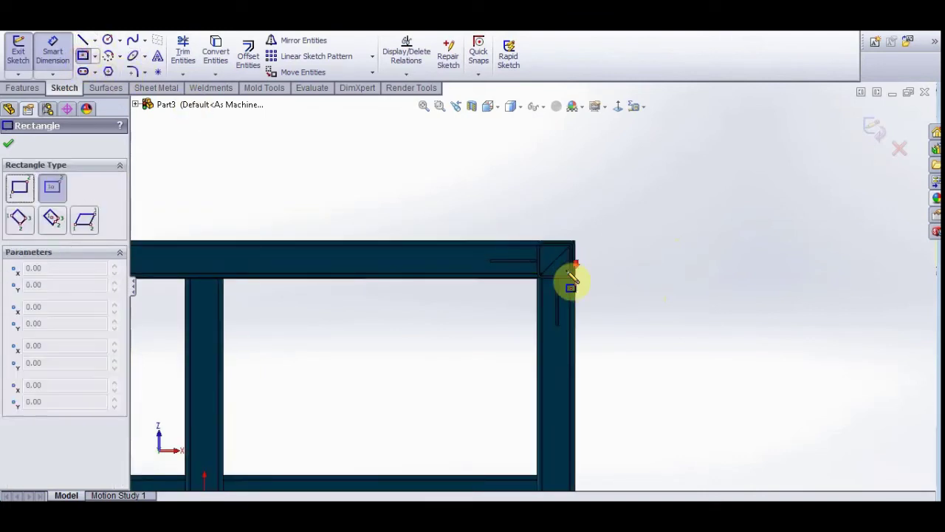
scroll(566, 276, down, 2)
click(543, 255)
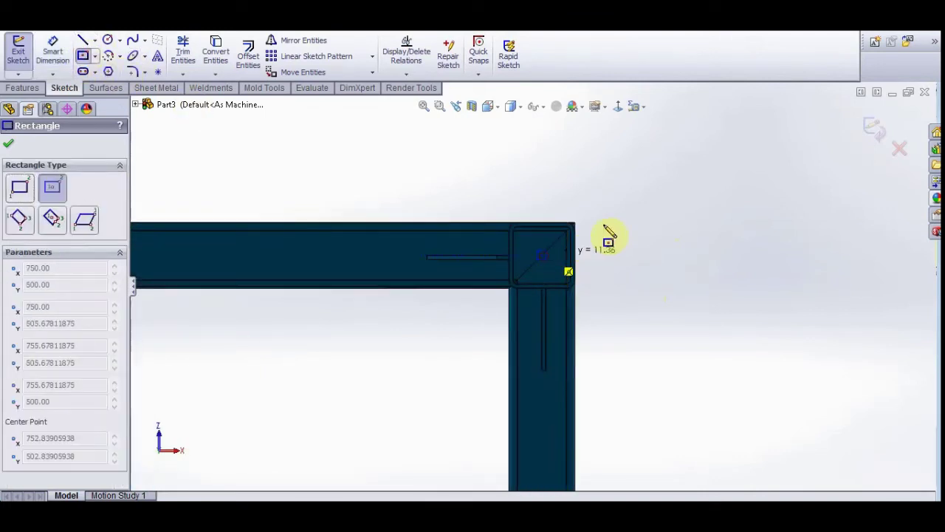
click(603, 194)
key(Escape)
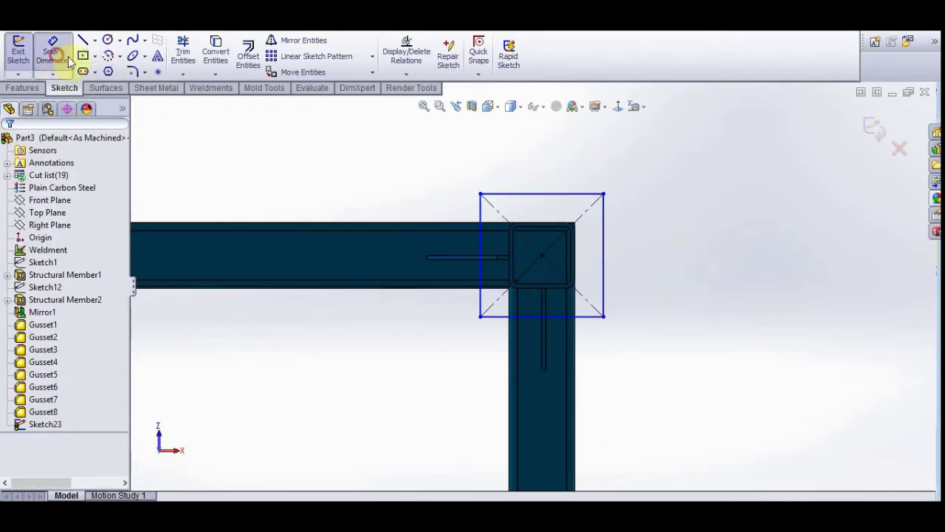
click(67, 59)
click(547, 185)
click(555, 185)
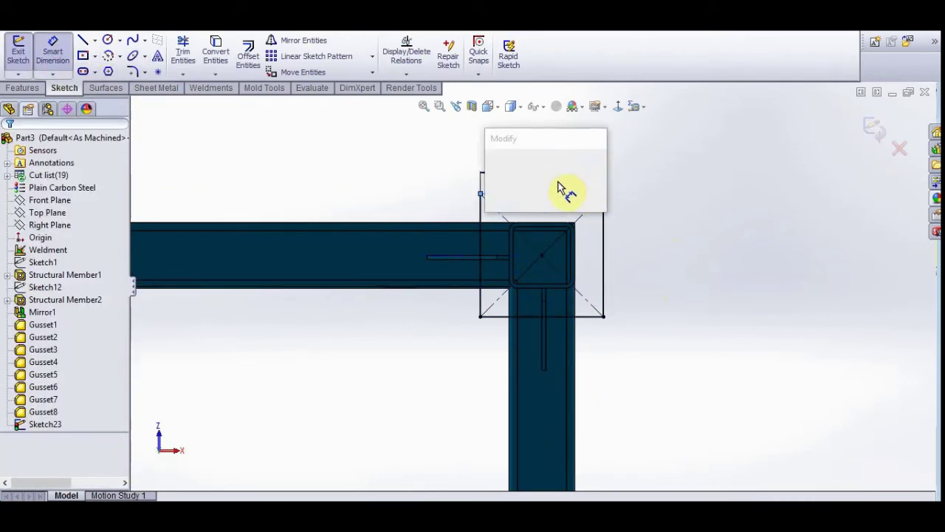
click(495, 201)
key(Escape)
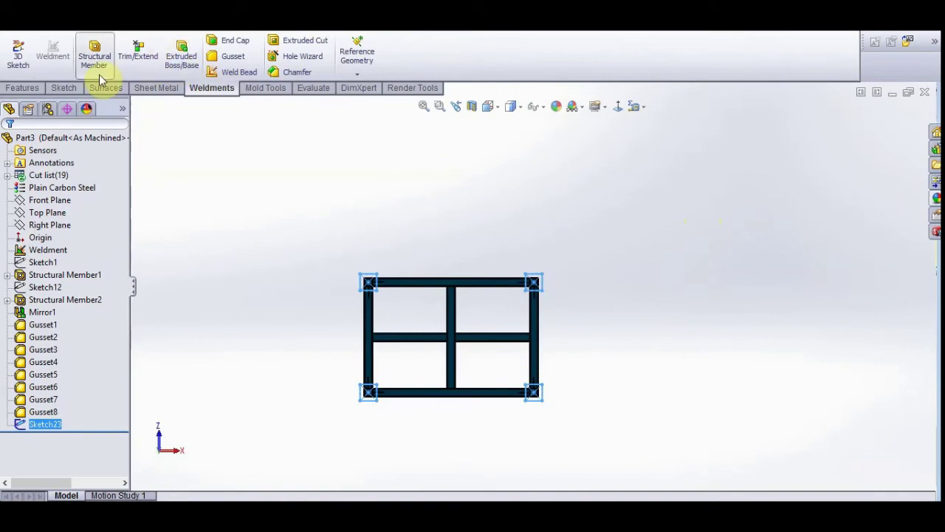
- Extrude the four corner squares 10 mm into leg pads
click(23, 87)
click(23, 59)
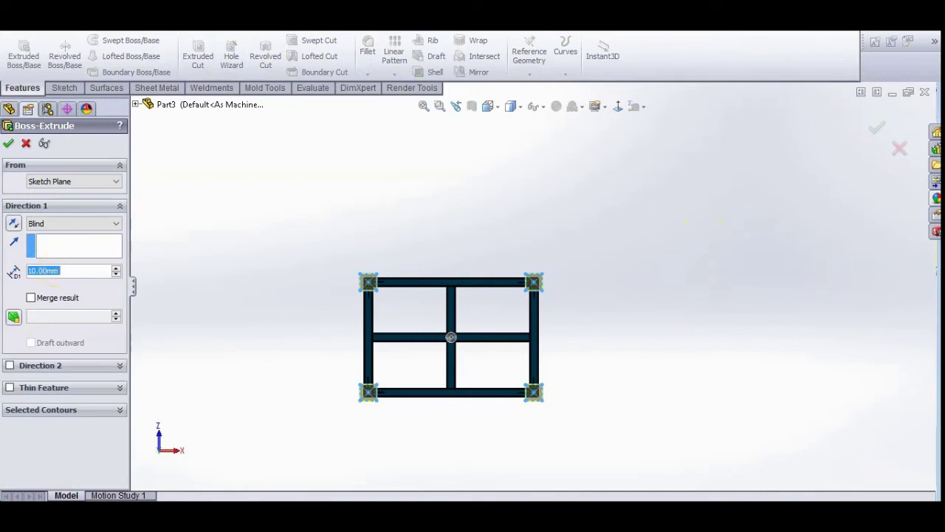
click(8, 143)
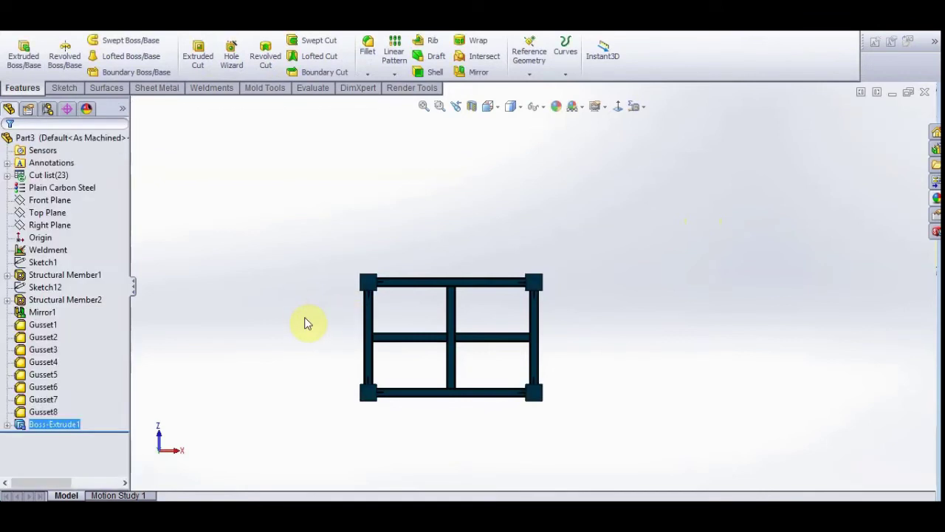
- Switch to isometric view and start a sketch on the front beam face, viewed normal to it
mouse_move(393, 323)
middle_down()
mouse_move(450, 376)
mouse_move(462, 251)
middle_up()
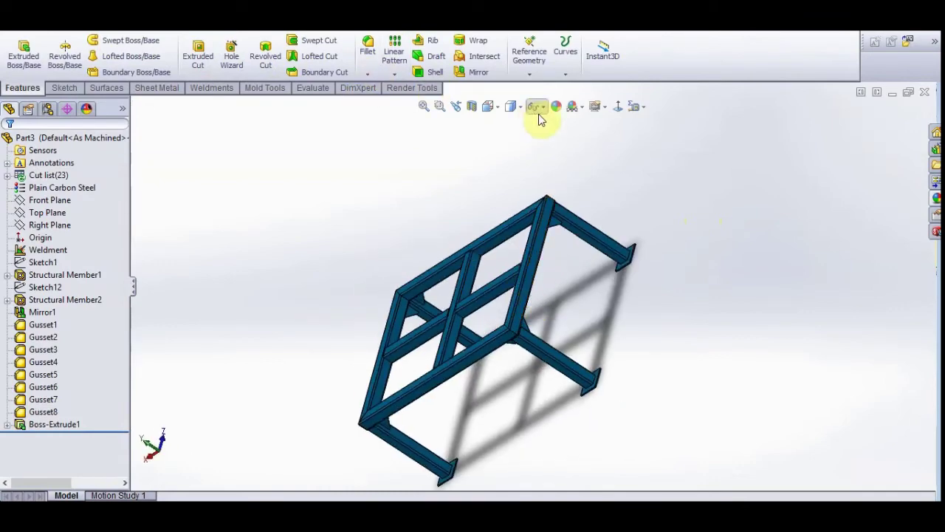
click(491, 106)
click(506, 109)
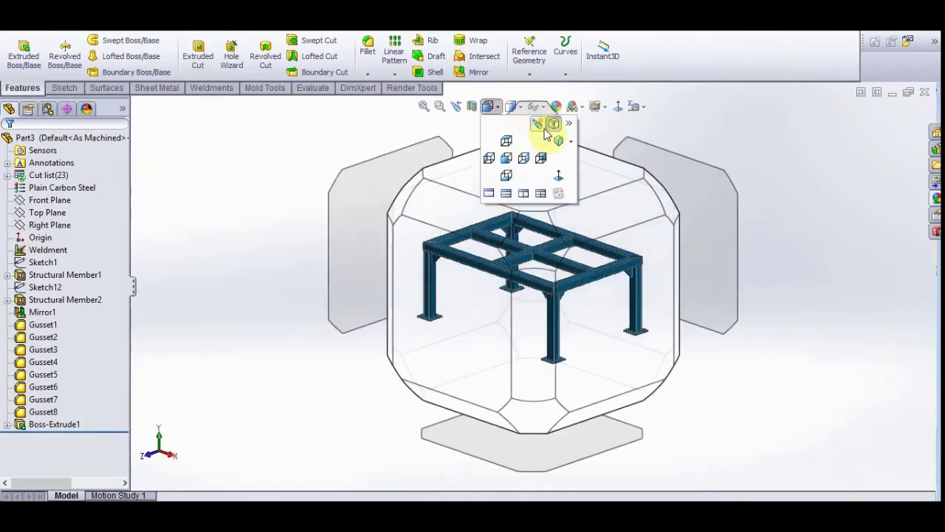
click(556, 138)
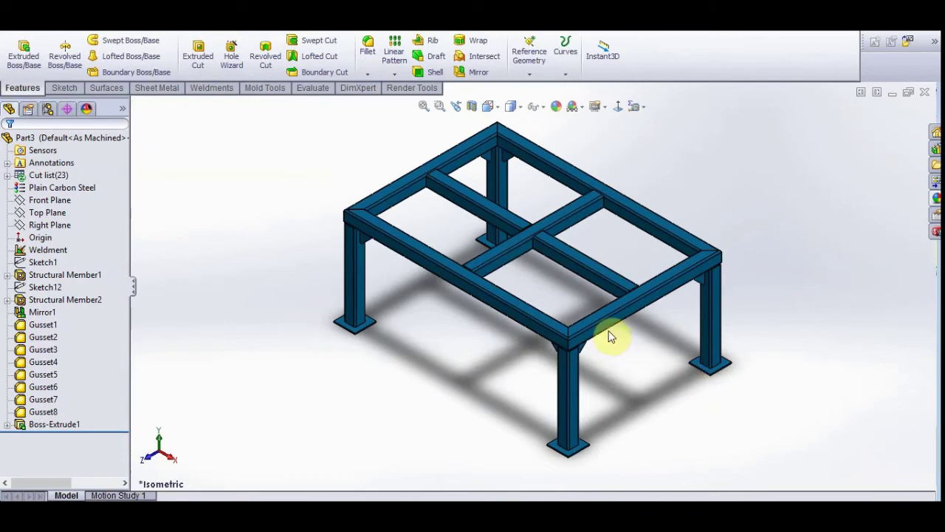
scroll(446, 288, down, 5)
click(458, 271)
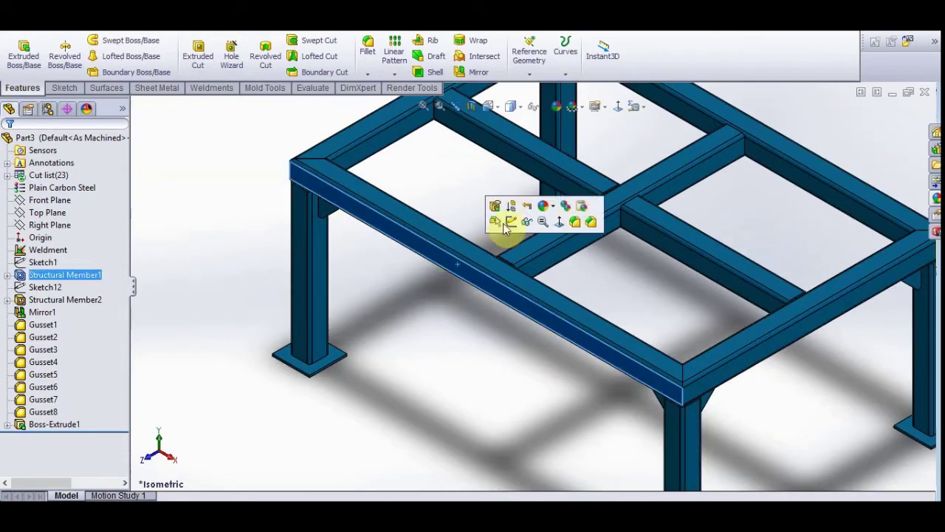
click(510, 221)
click(614, 107)
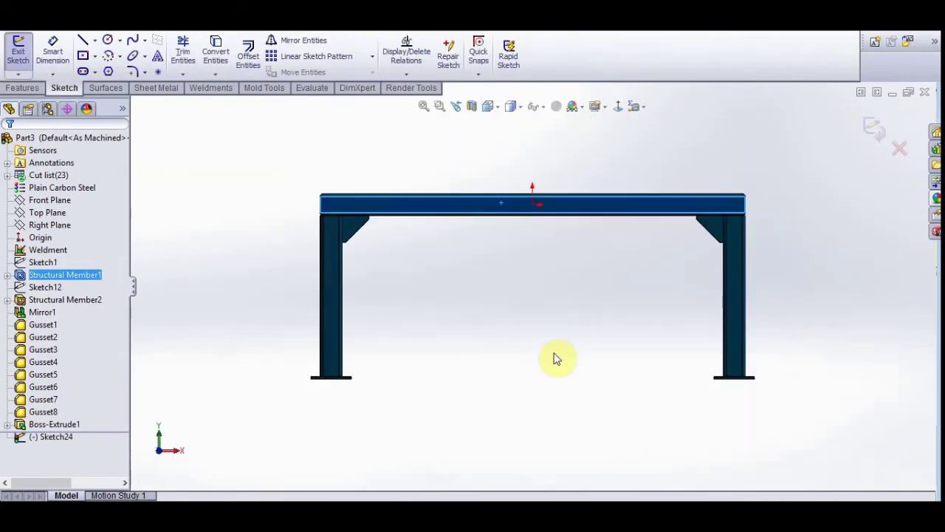
- Draw a horizontal centerline from the front beam's left corner to its right end
click(95, 41)
click(110, 68)
scroll(295, 200, down, 3)
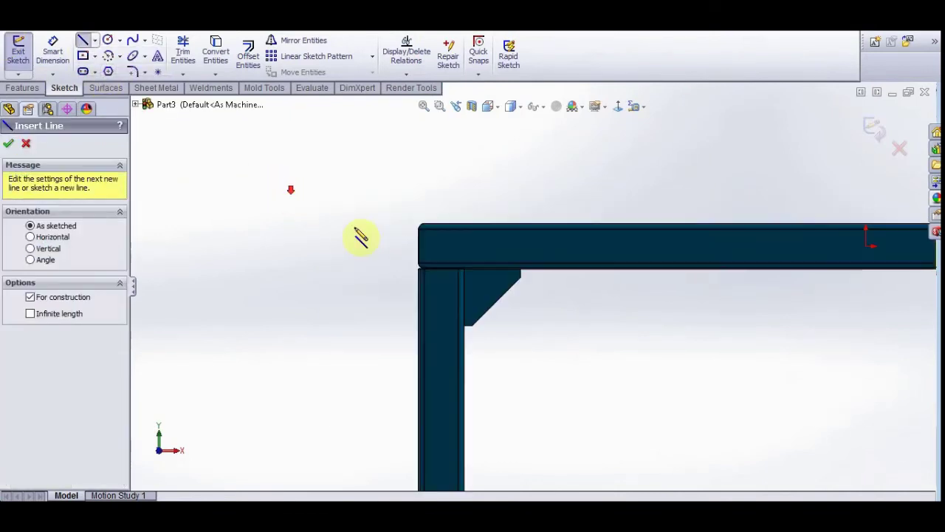
click(419, 246)
scroll(703, 291, up, 3)
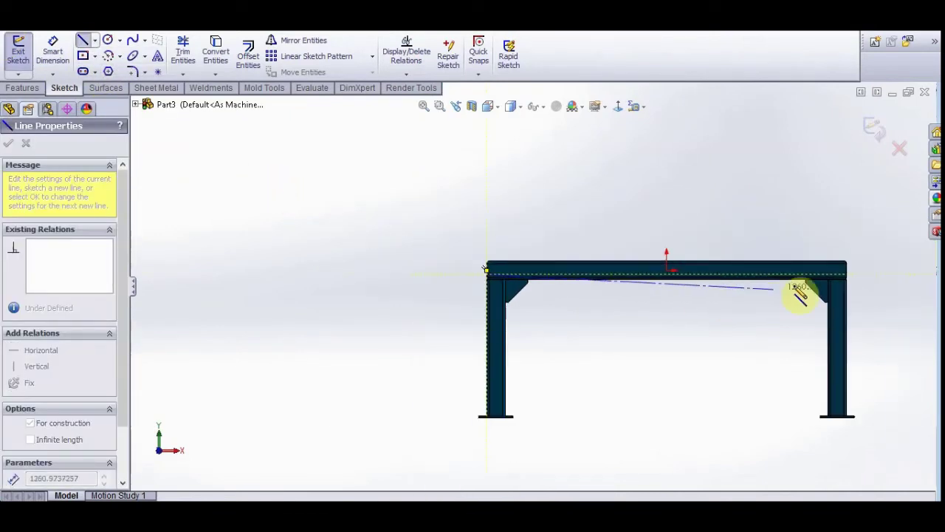
scroll(812, 292, down, 1)
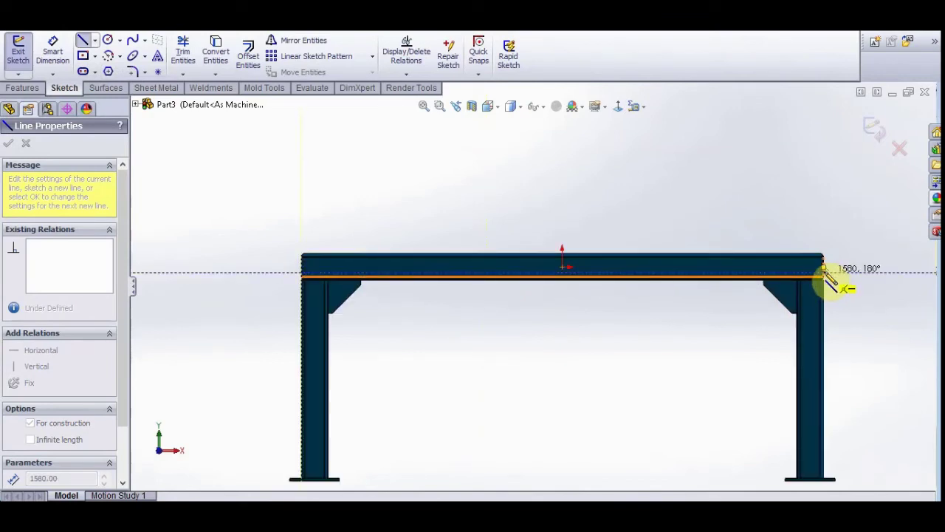
click(823, 270)
key(Escape)
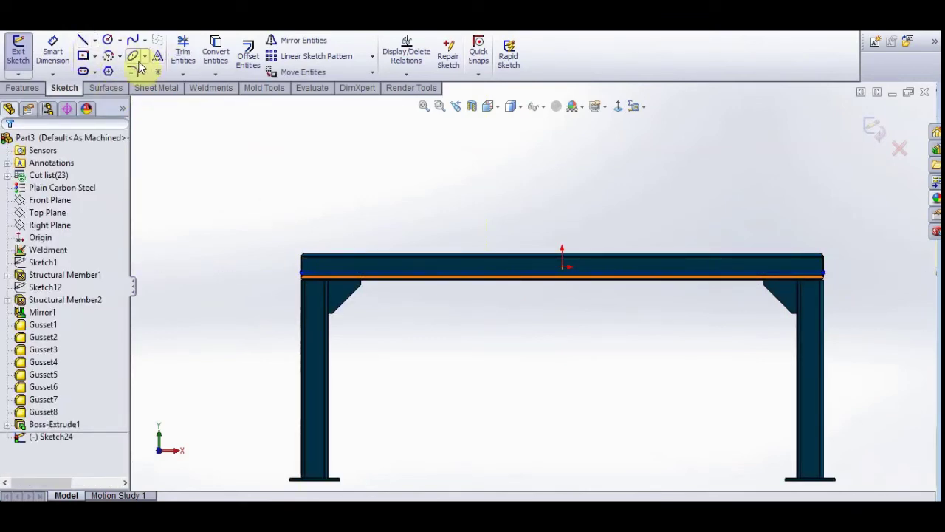
click(157, 57)
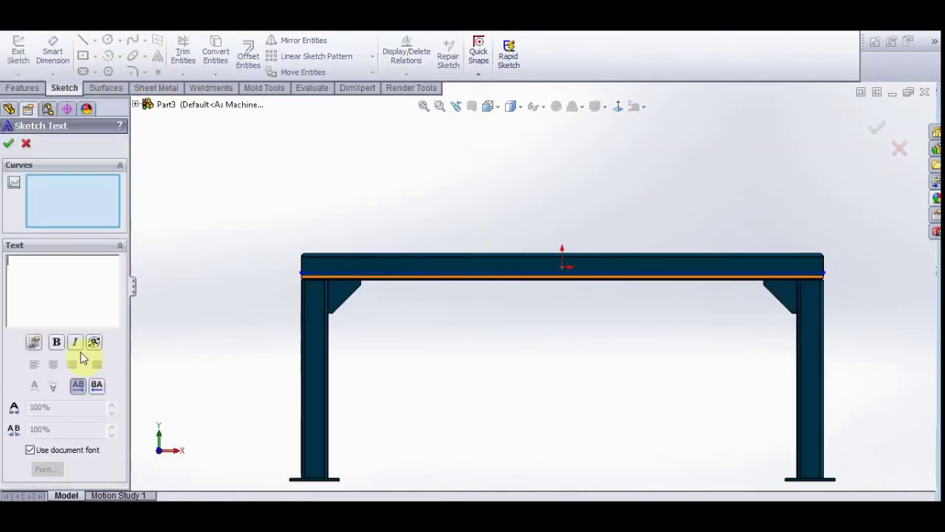
- Turn off the document font and set the text height to 35 mm
click(31, 450)
click(45, 470)
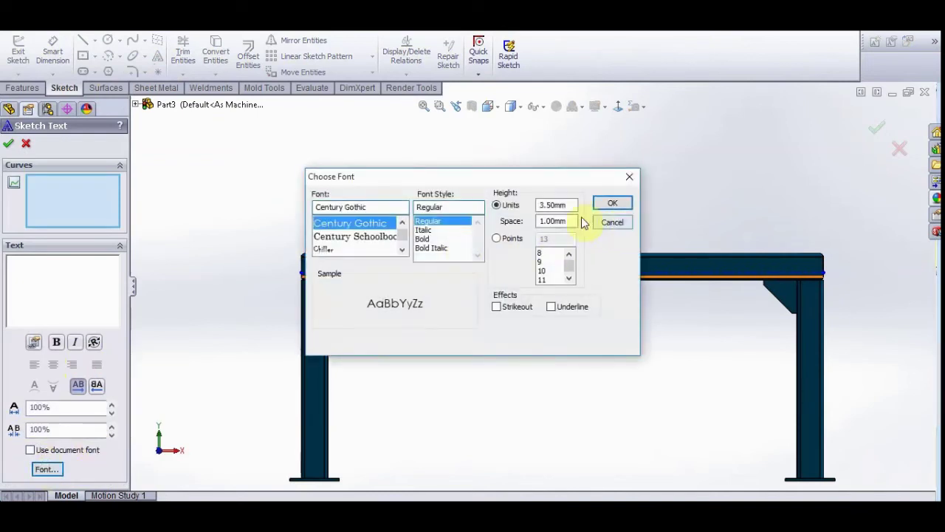
drag(573, 206, 514, 212)
text(35)
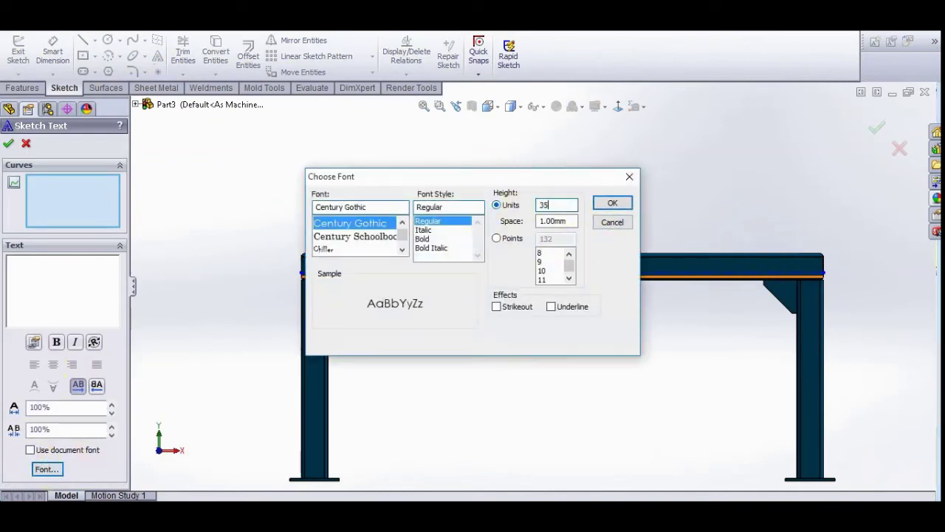
key(Return)
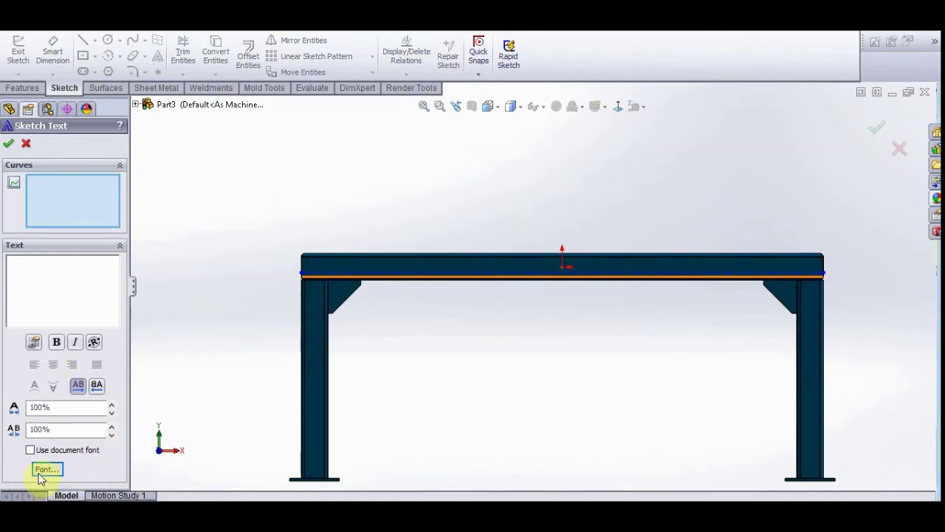
- Choose Arial Narrow Bold as the text font
click(43, 477)
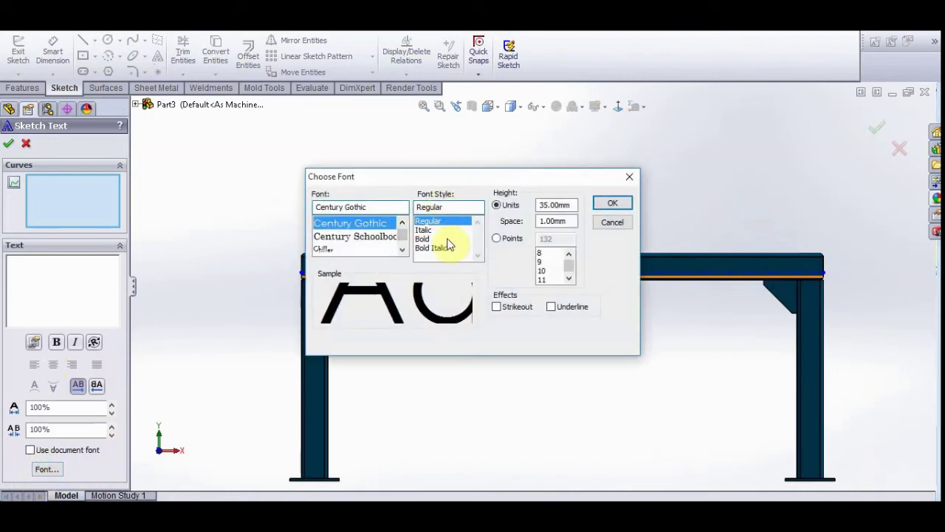
click(422, 239)
scroll(358, 240, down, 4)
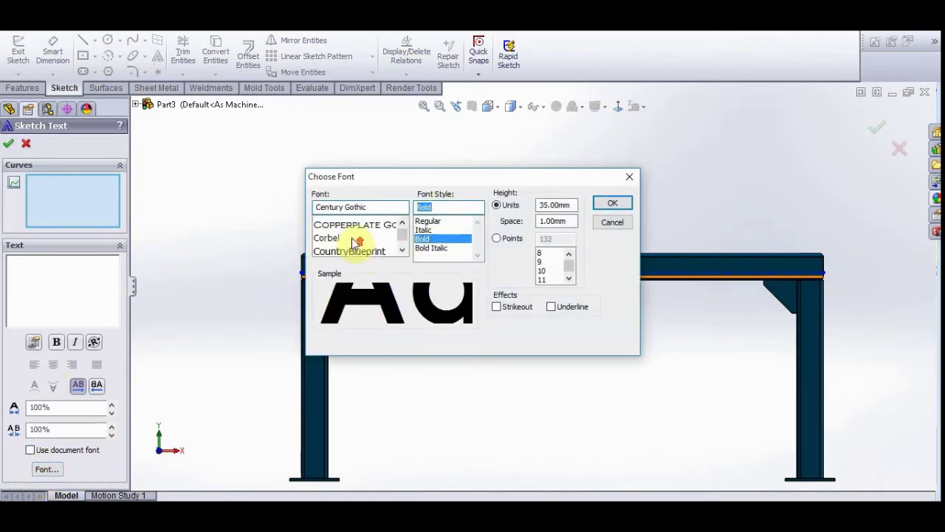
scroll(353, 244, up, 2)
scroll(353, 244, up, 1)
scroll(353, 244, up, 1)
scroll(354, 243, up, 1)
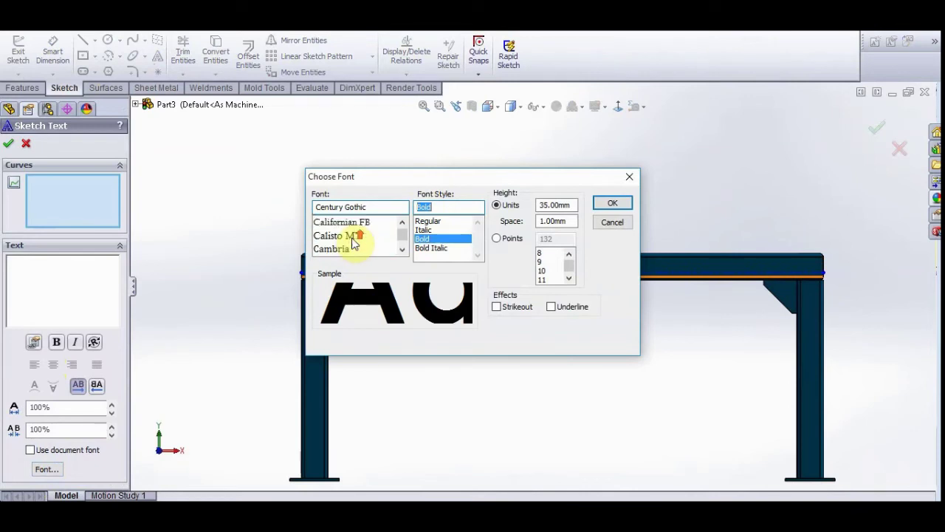
scroll(354, 243, up, 1)
scroll(353, 244, up, 1)
scroll(353, 243, up, 1)
scroll(353, 244, up, 1)
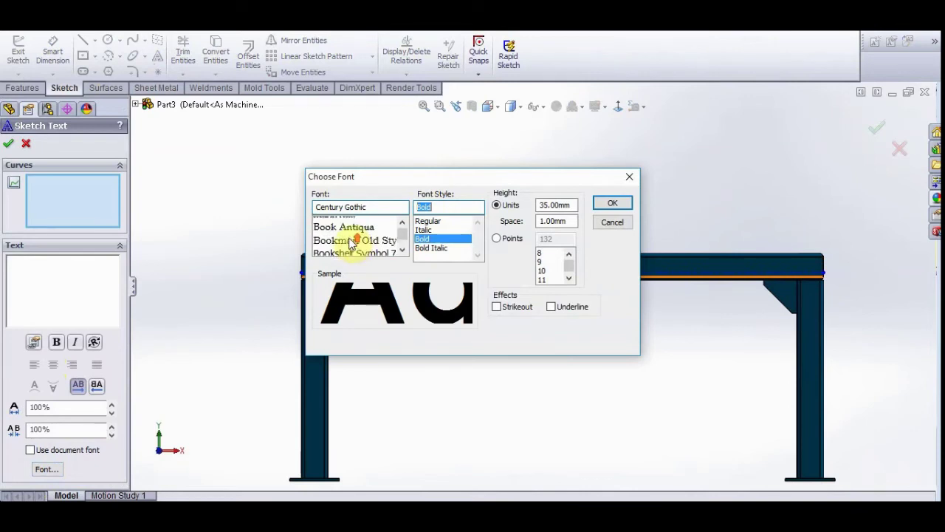
scroll(352, 245, up, 1)
scroll(352, 244, up, 1)
scroll(351, 244, up, 1)
scroll(347, 244, up, 2)
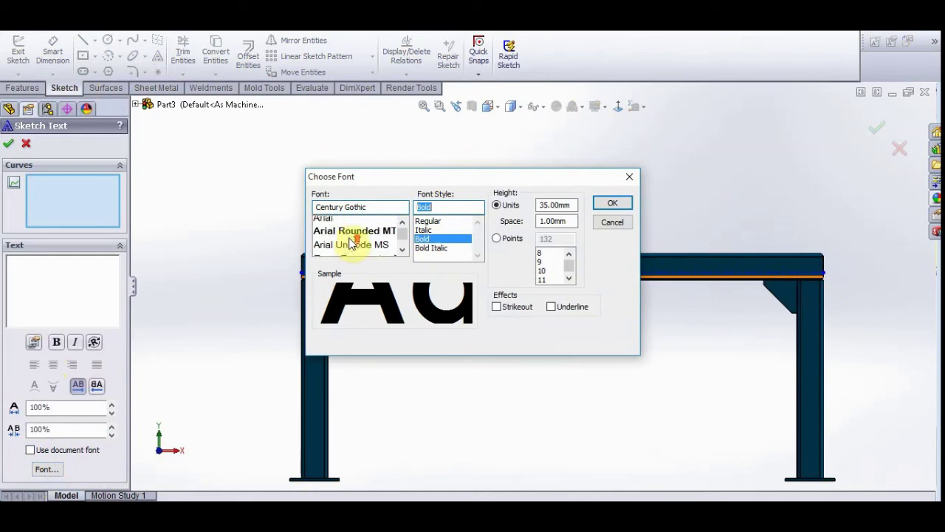
scroll(344, 245, up, 1)
scroll(336, 241, down, 1)
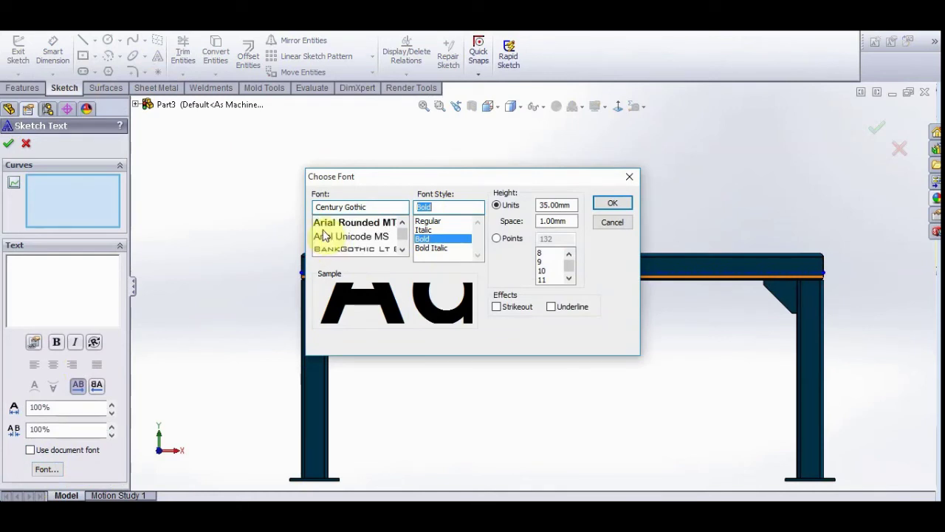
scroll(325, 235, up, 1)
click(324, 235)
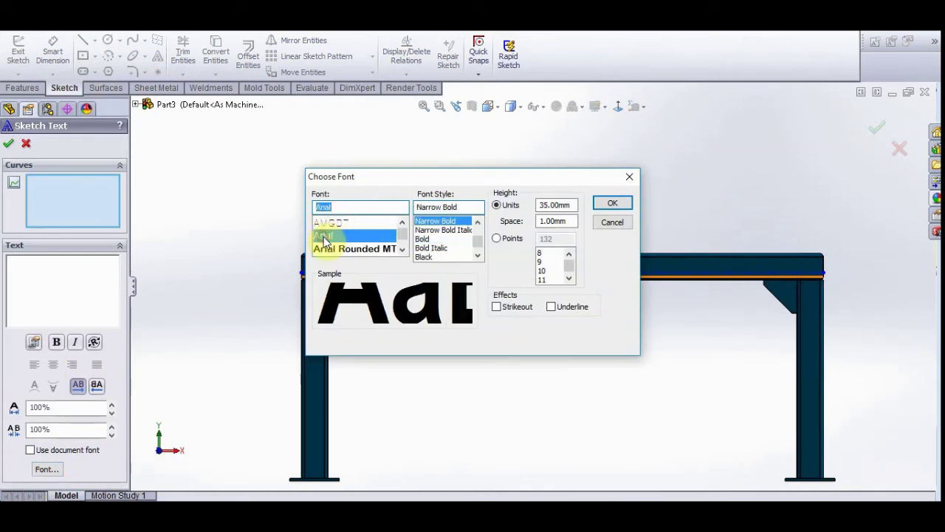
click(613, 204)
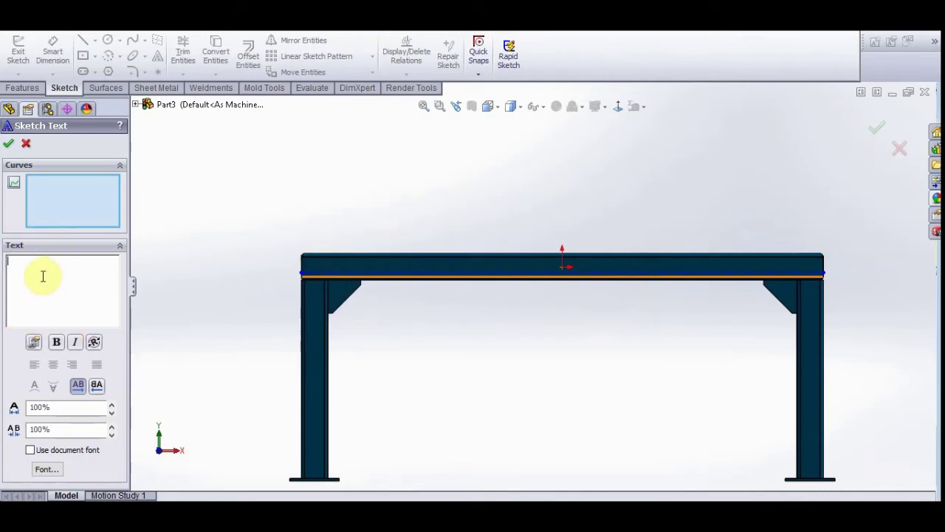
- Place the text 'DESIGN & TECHNICAL GURU JI' along the front beam's centerline
click(43, 277)
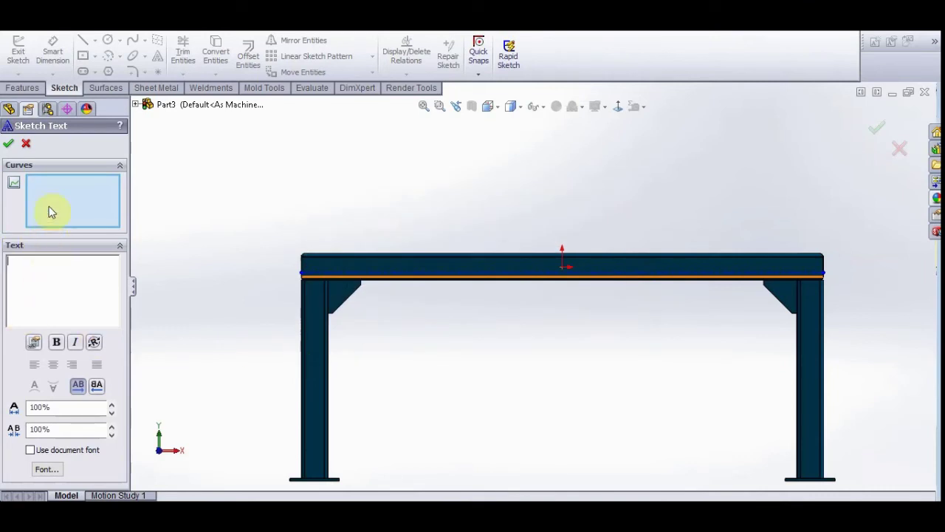
click(344, 273)
text(DESIGN & TE)
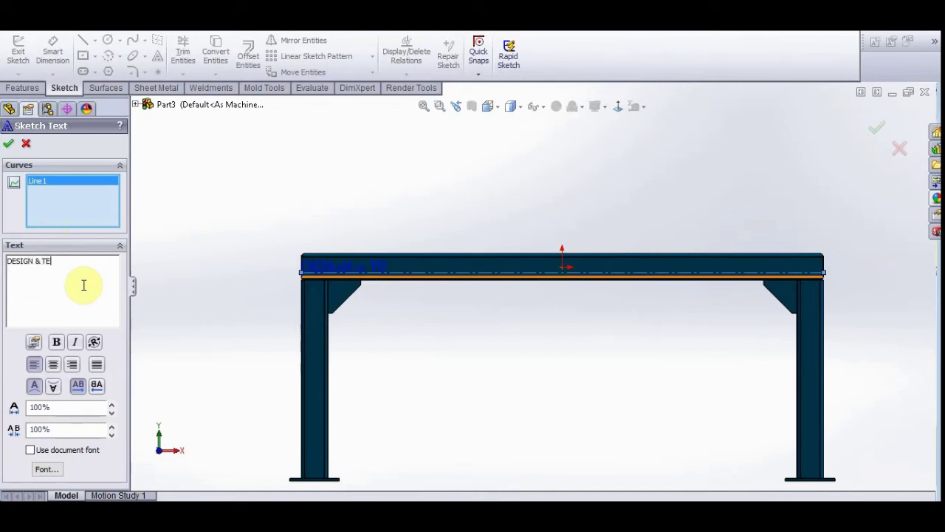
text(CHICAL)
click(57, 261)
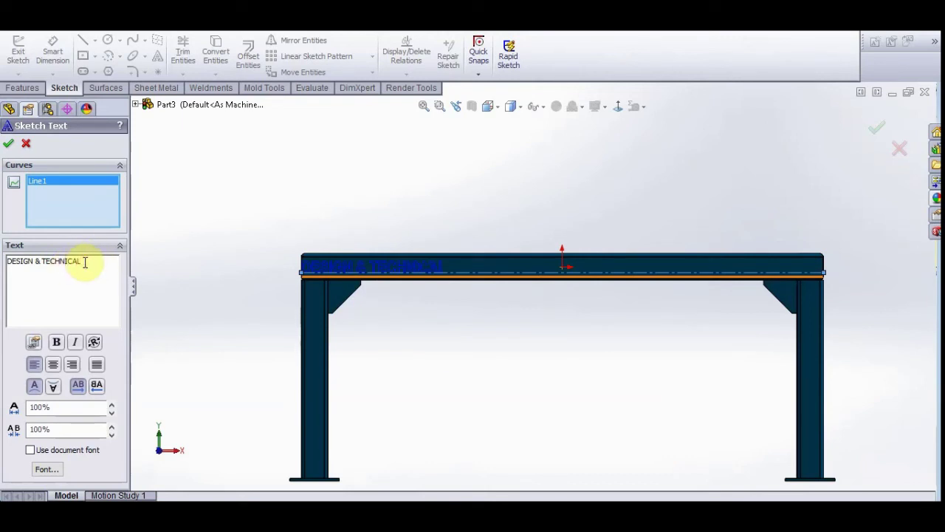
text(RU JI)
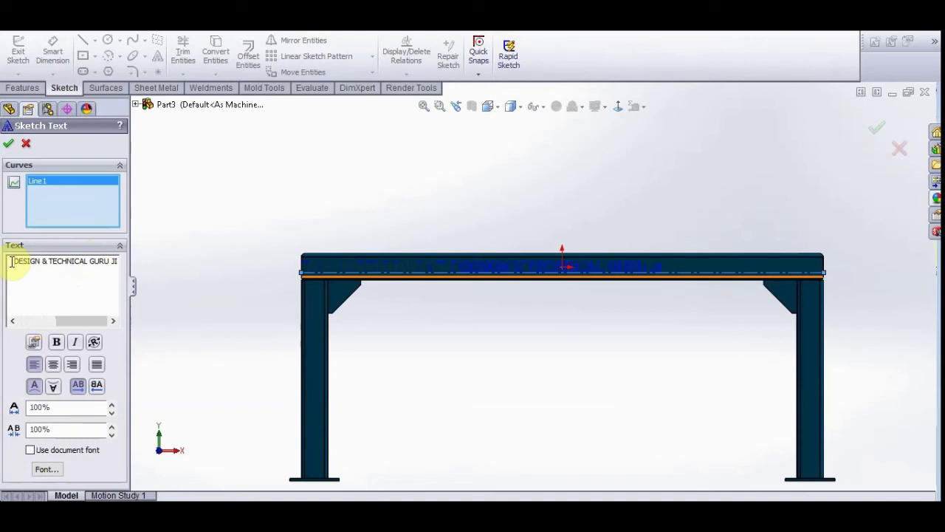
click(9, 144)
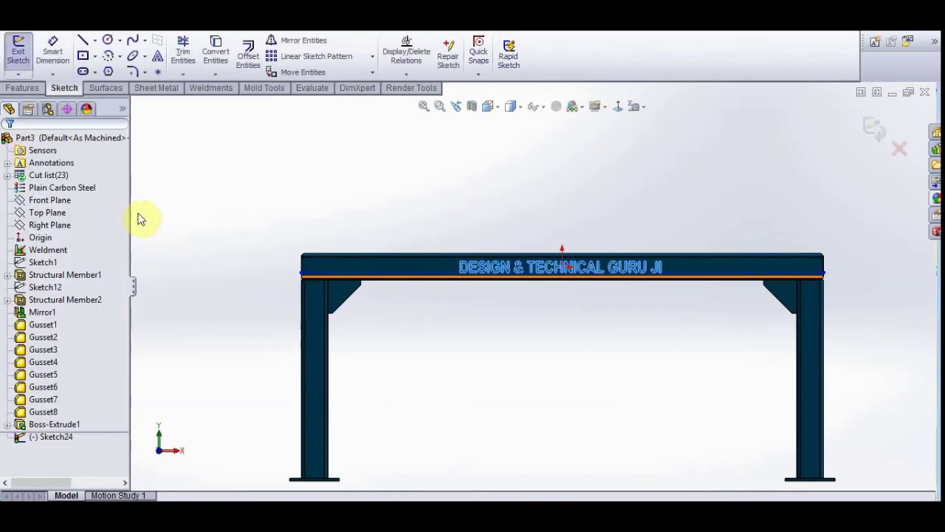
- Exit the sketch and extrude the lettering 5 mm from the front beam
click(28, 53)
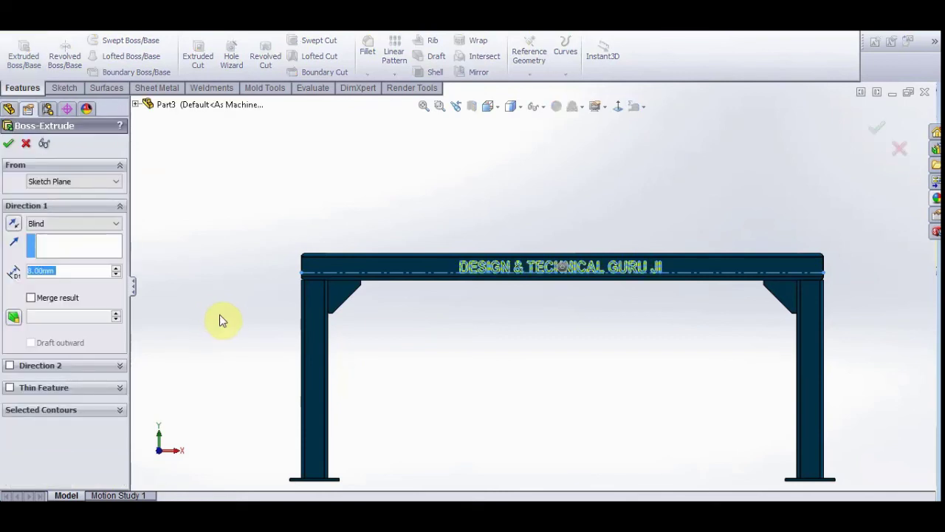
click(59, 272)
text(5)
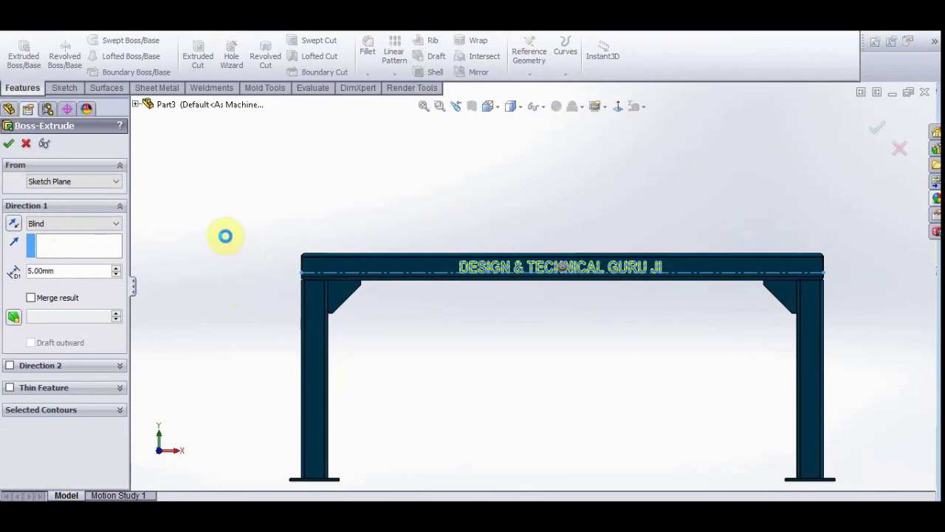
key(Return)
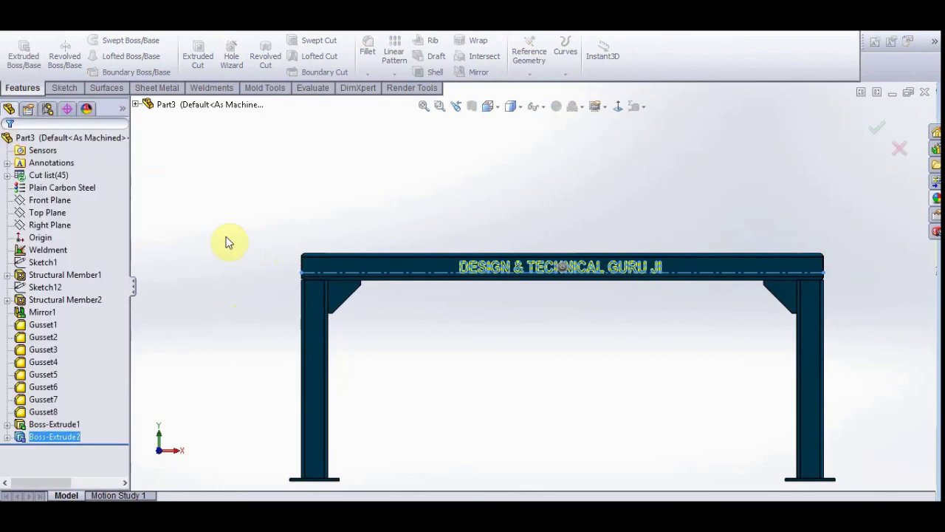
- Return to the front view and apply the Pink appearance to the extruded lettering
click(499, 109)
click(499, 109)
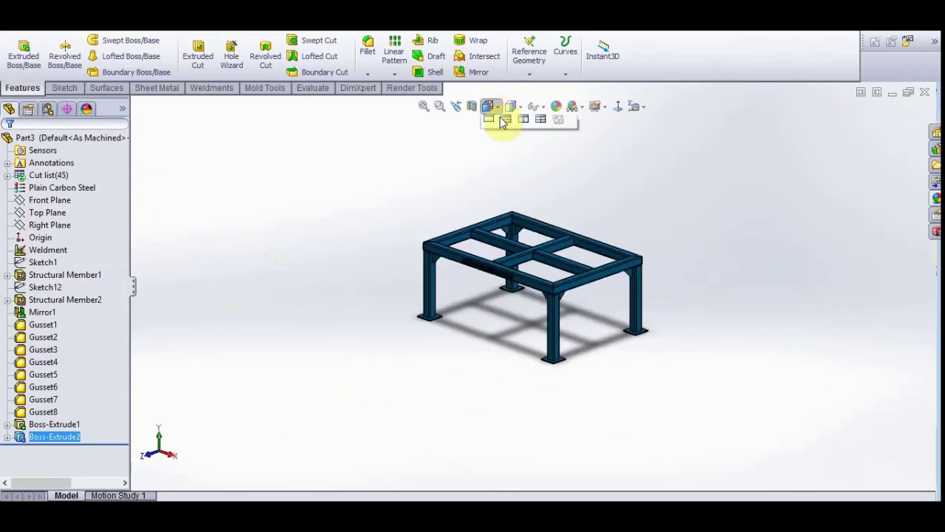
key(ctrl+1)
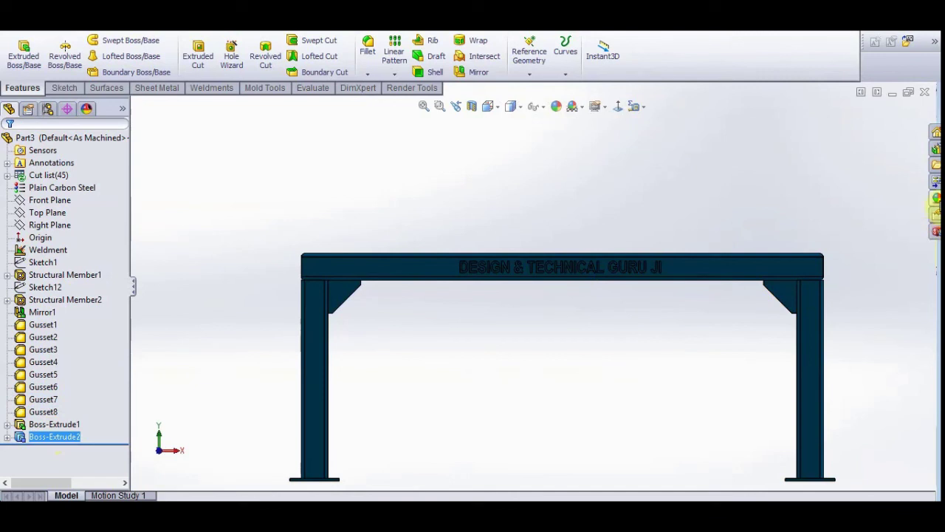
click(937, 197)
click(783, 442)
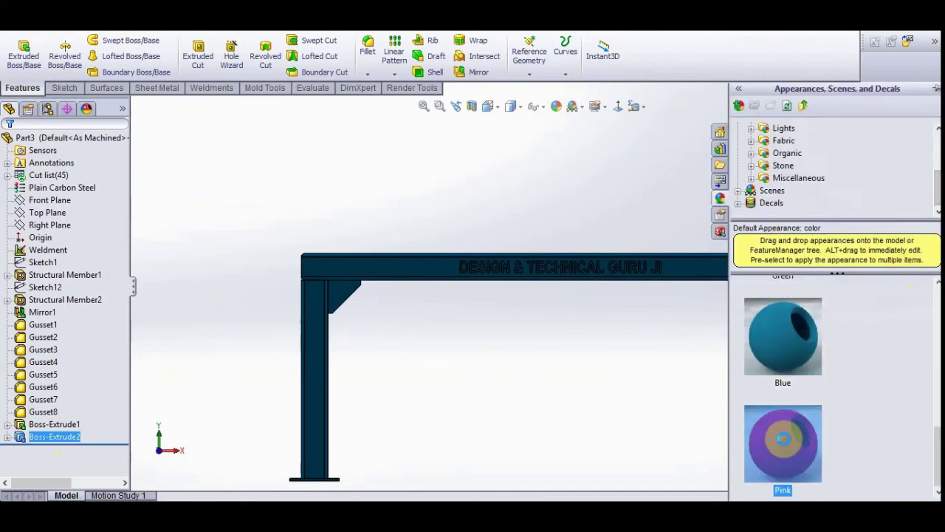
drag(784, 439, 550, 101)
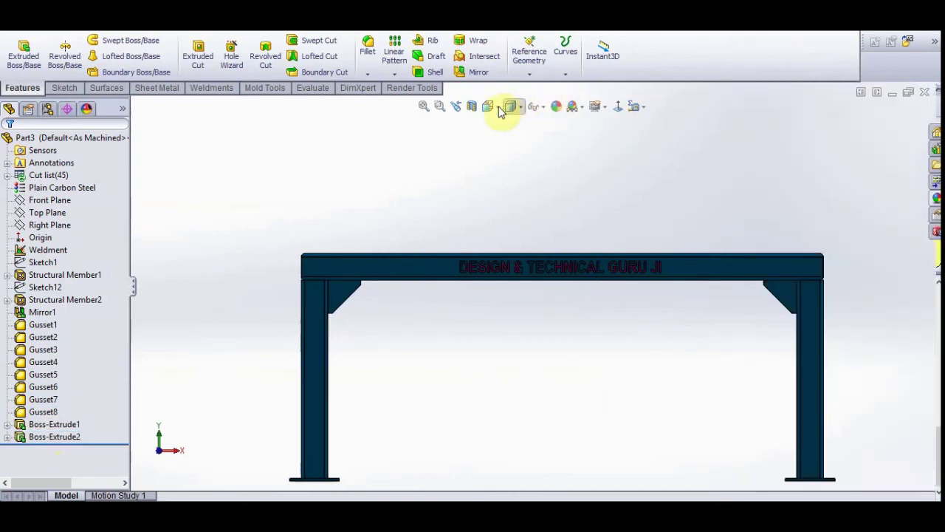
click(500, 109)
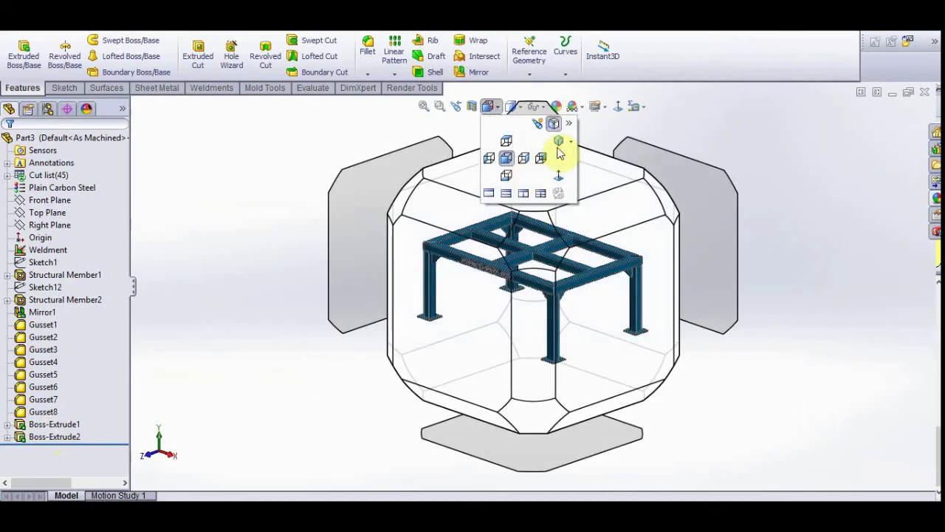
click(559, 143)
scroll(480, 259, down, 3)
scroll(443, 303, down, 2)
scroll(421, 333, down, 2)
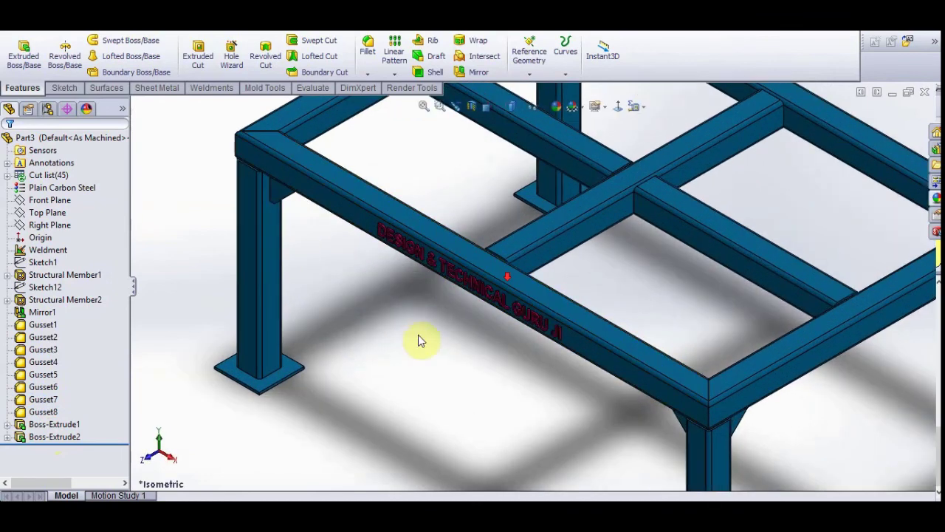
scroll(410, 339, up, 3)
scroll(477, 314, down, 1)
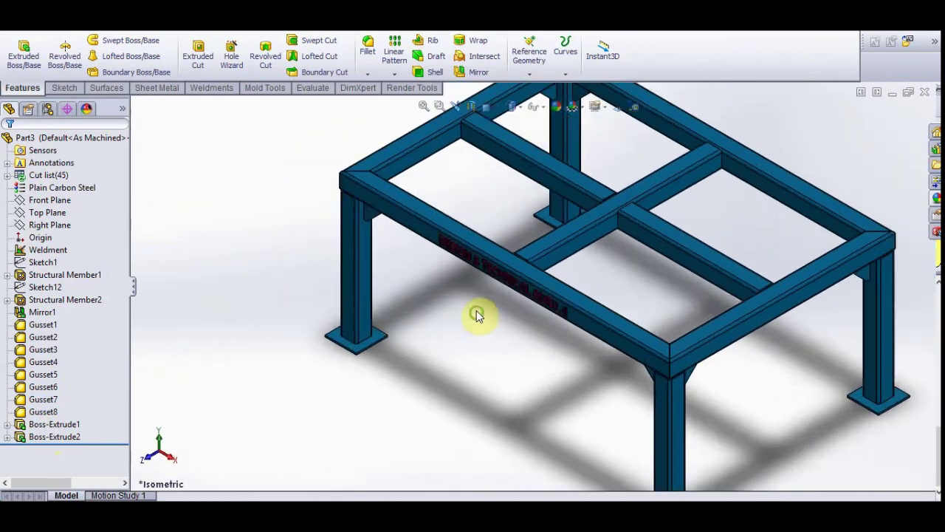
mouse_move(477, 315)
middle_down()
mouse_move(533, 268)
mouse_move(497, 189)
mouse_move(536, 268)
mouse_move(527, 302)
mouse_move(506, 282)
mouse_move(485, 312)
mouse_move(465, 317)
mouse_move(497, 288)
mouse_move(485, 302)
mouse_move(599, 281)
mouse_move(540, 312)
mouse_move(468, 376)
mouse_move(502, 337)
mouse_move(450, 348)
mouse_move(456, 329)
mouse_move(485, 334)
middle_up()
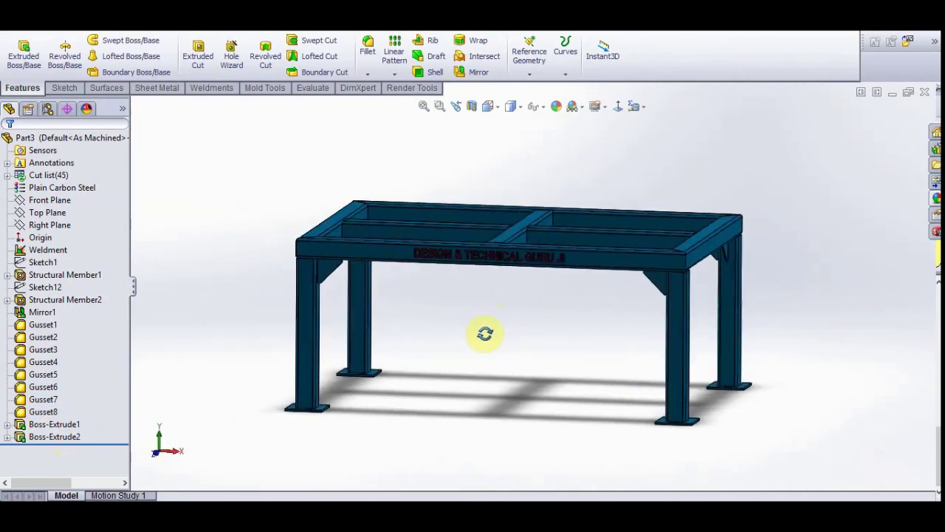
click(617, 107)
scroll(545, 315, down, 2)
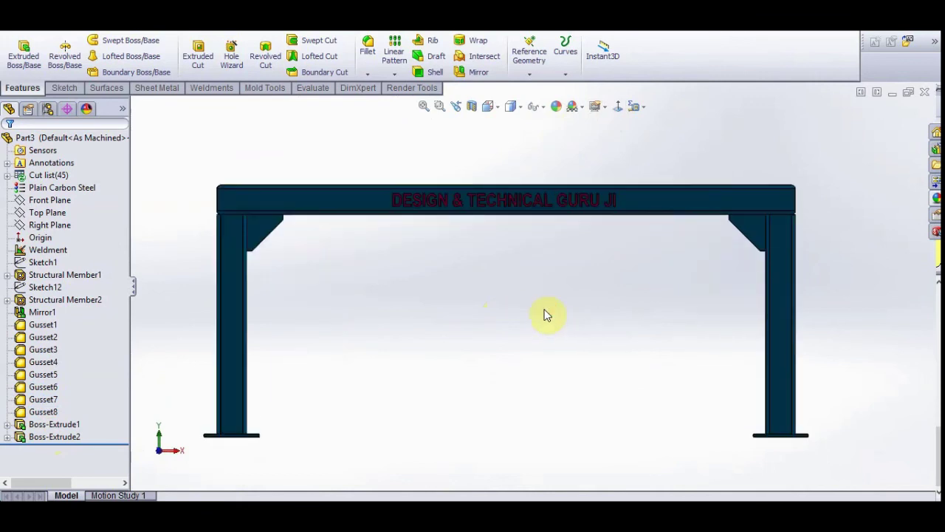